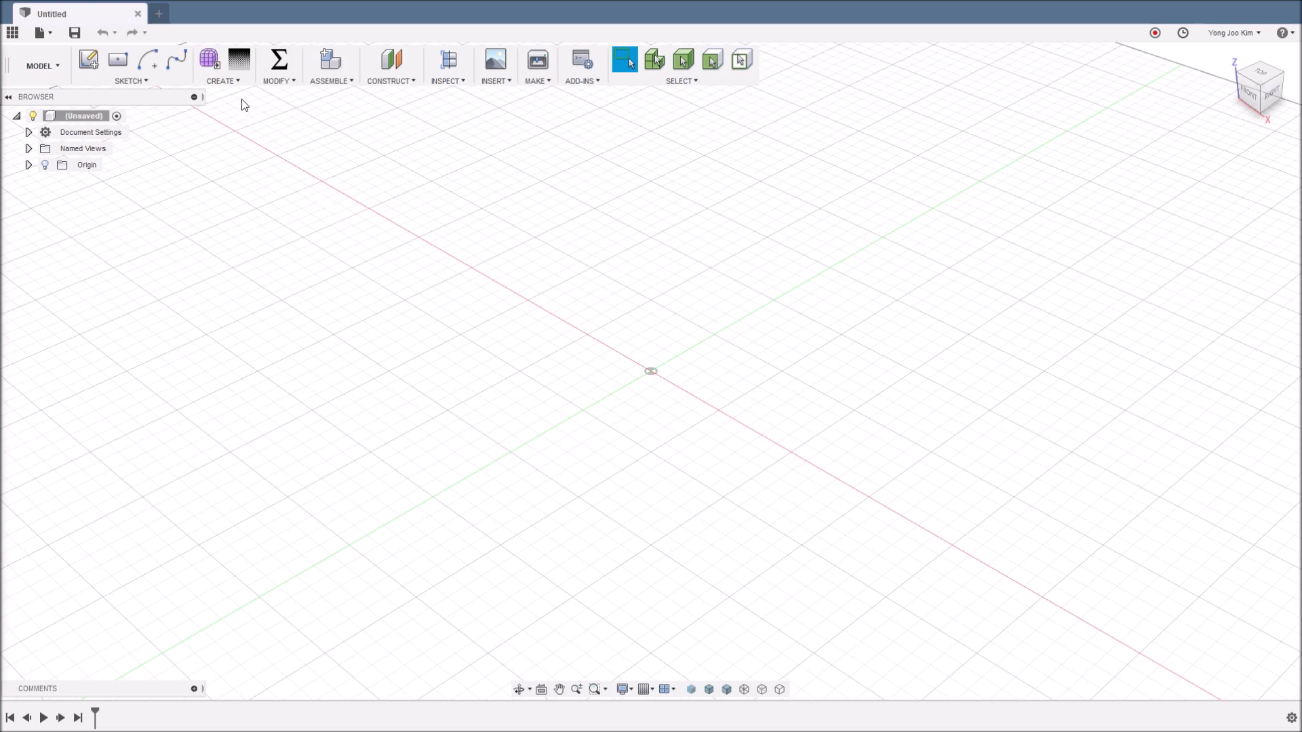
pyautogui.click(235, 83)
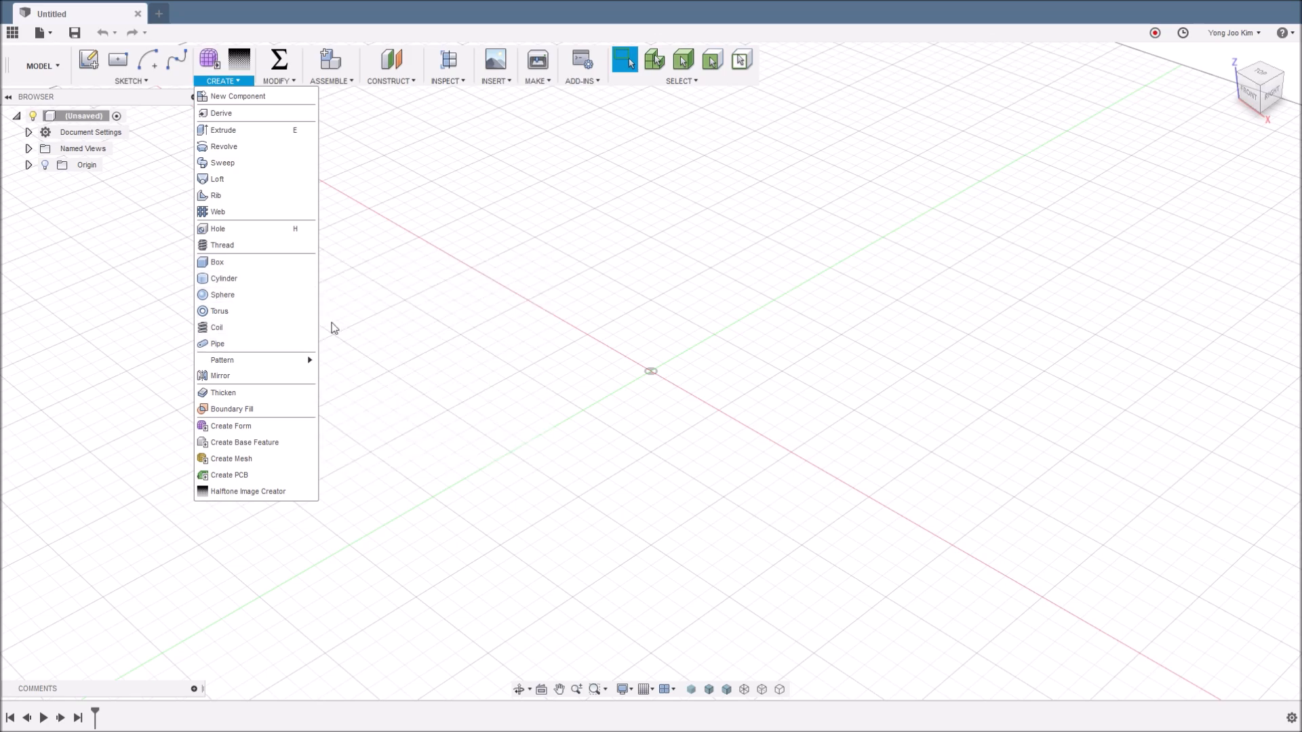
pyautogui.click(378, 344)
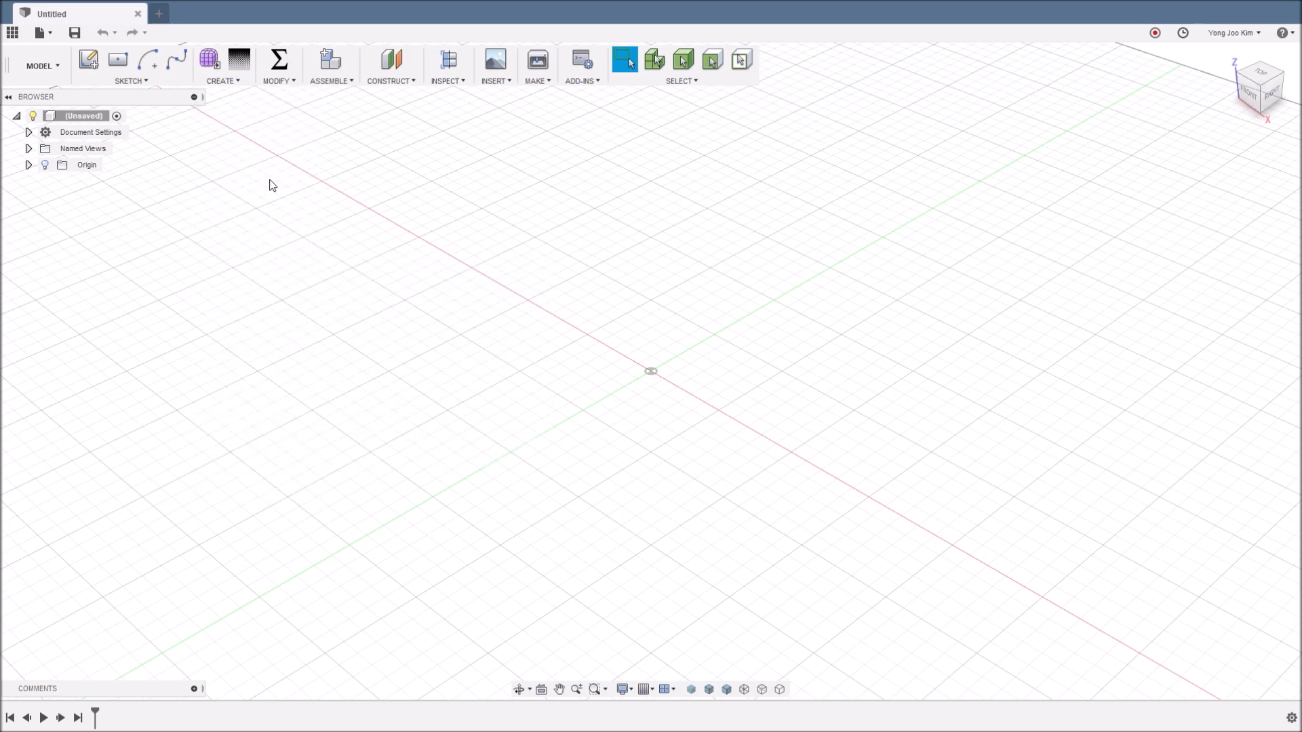
# Create a box primitive on the horizontal plane as a new body, 40 mm long, 35 mm wide and 20 mm high
pyautogui.click(236, 82)
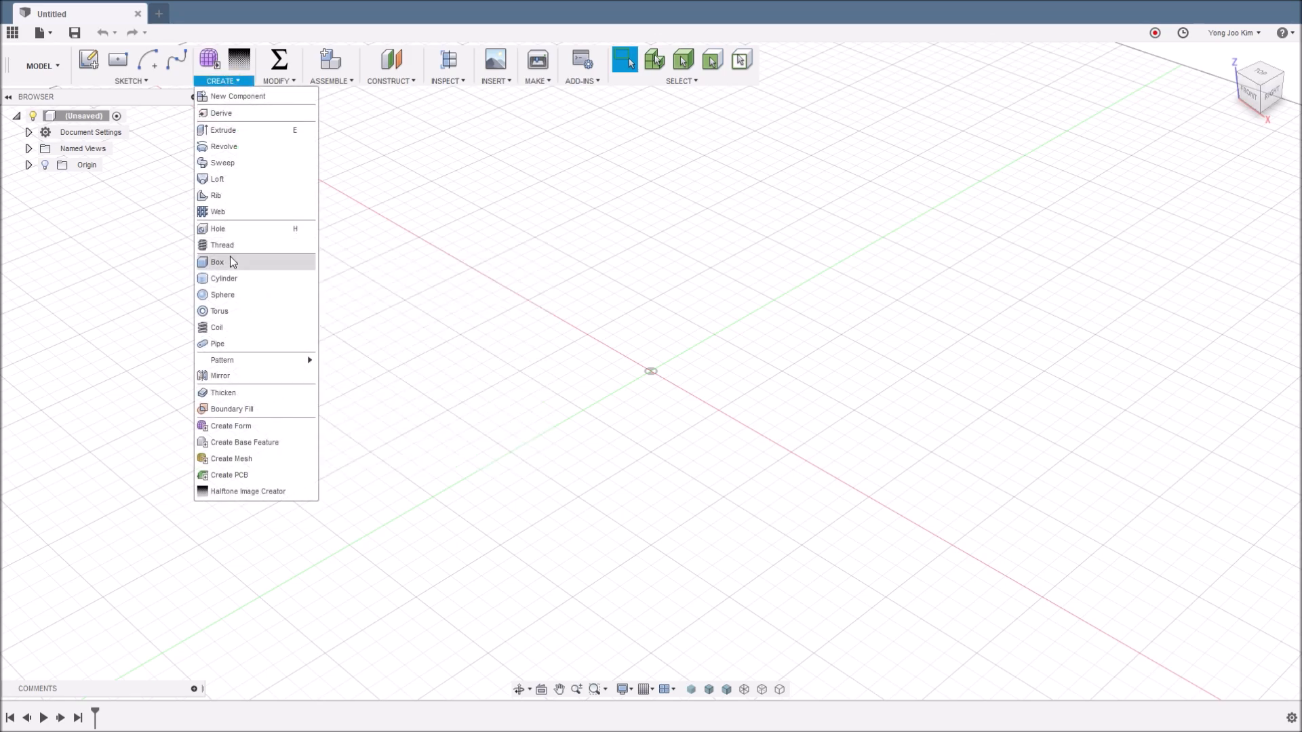
pyautogui.click(254, 261)
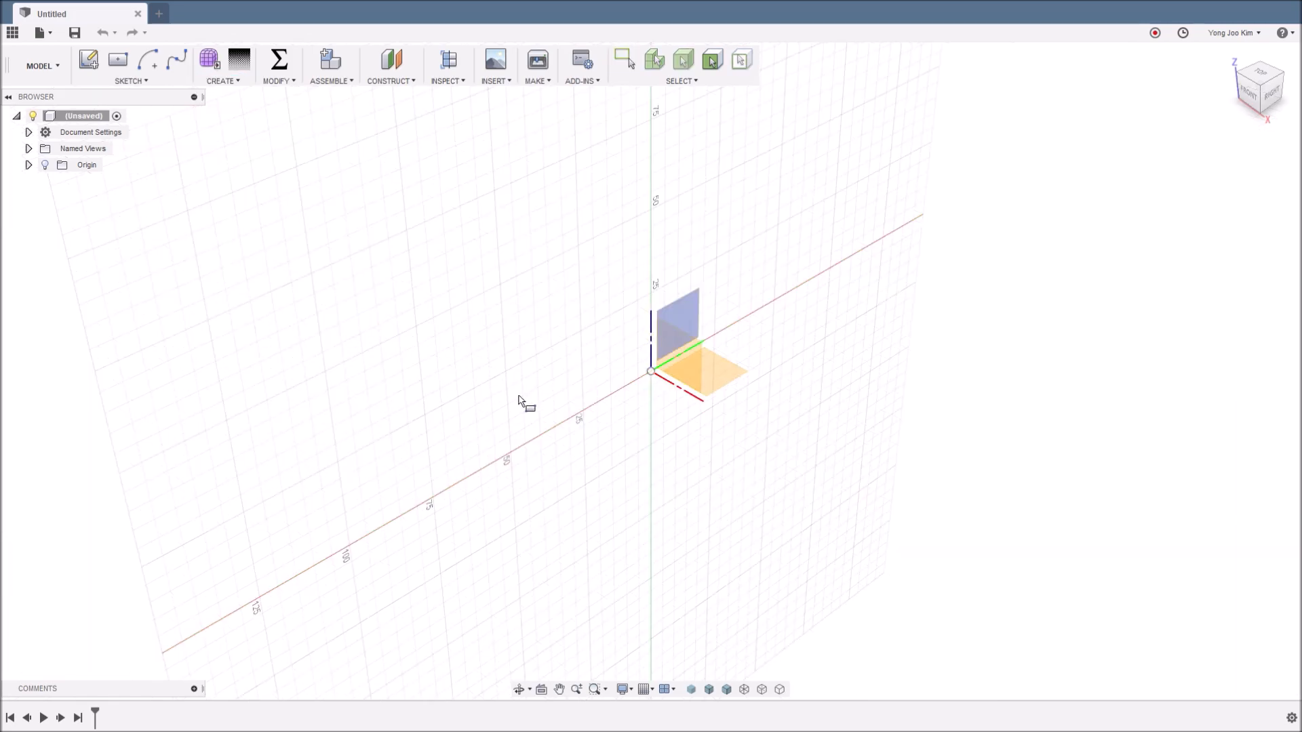
pyautogui.click(724, 381)
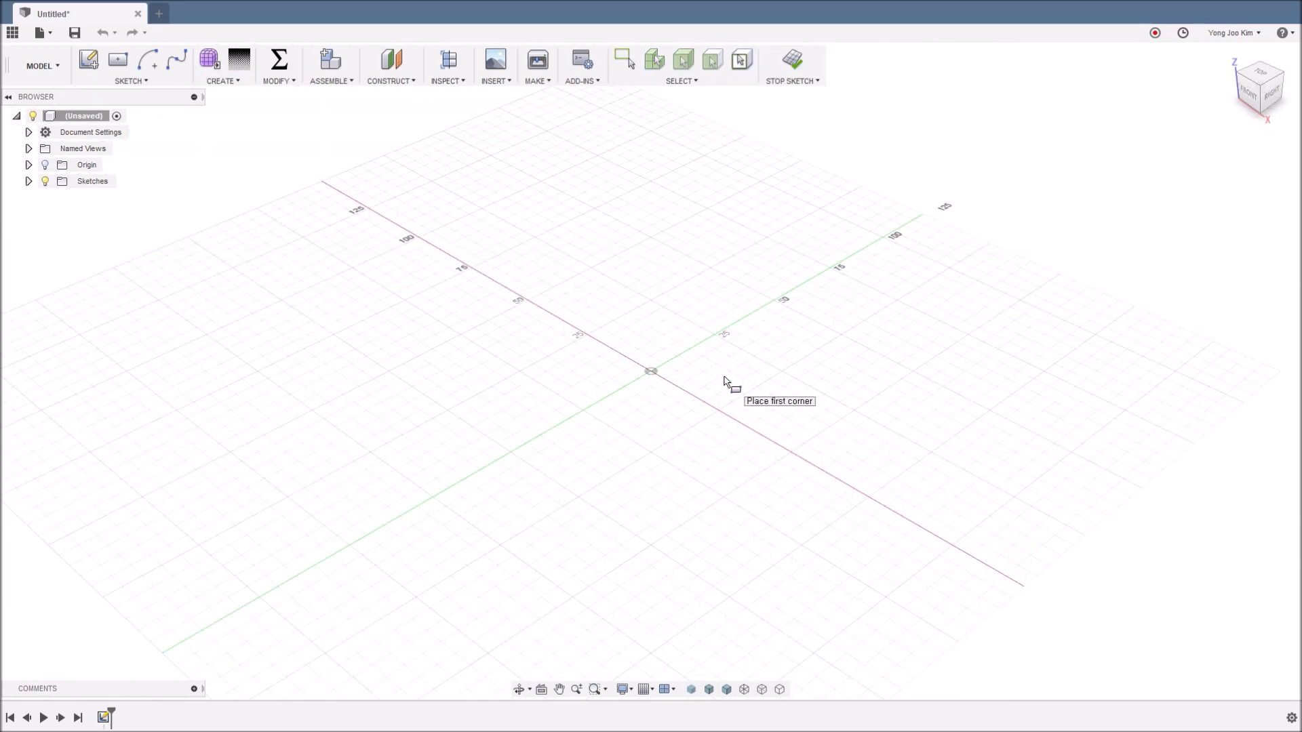
pyautogui.click(365, 358)
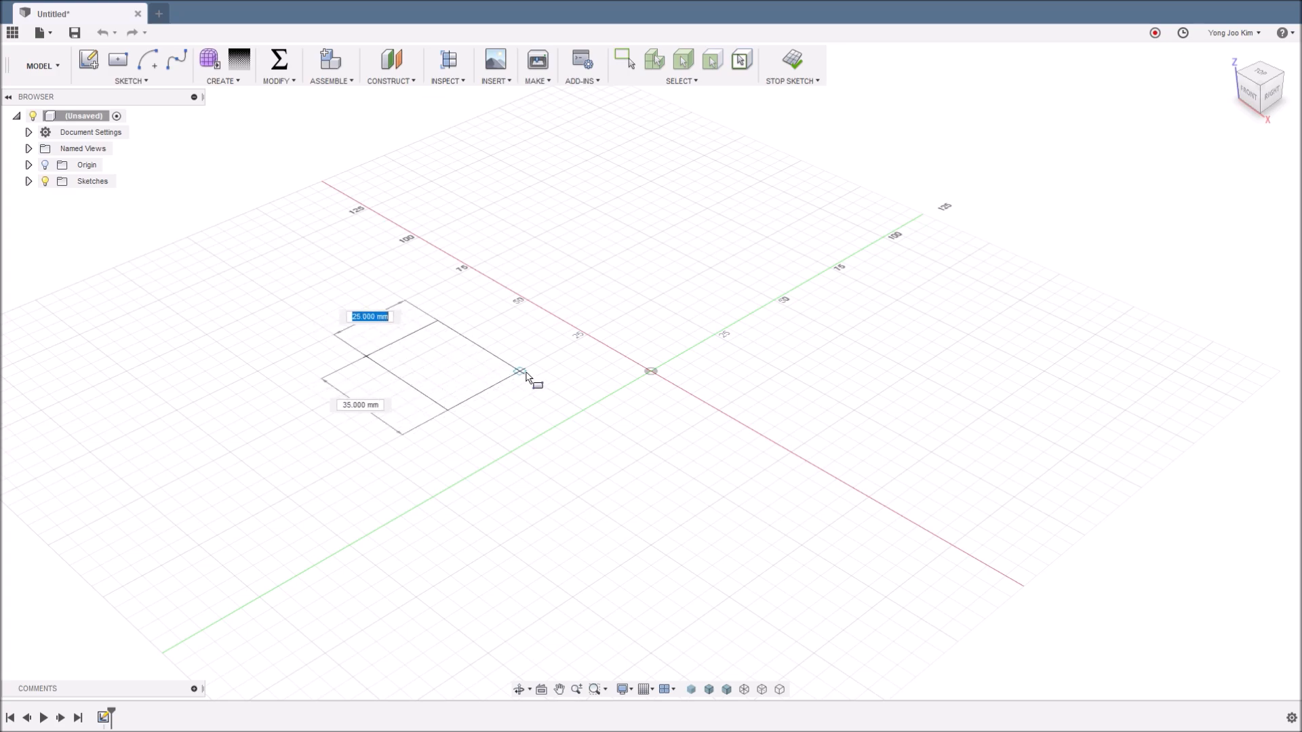
pyautogui.click(560, 365)
pyautogui.moveTo(461, 330); pyautogui.dragTo(453, 286)
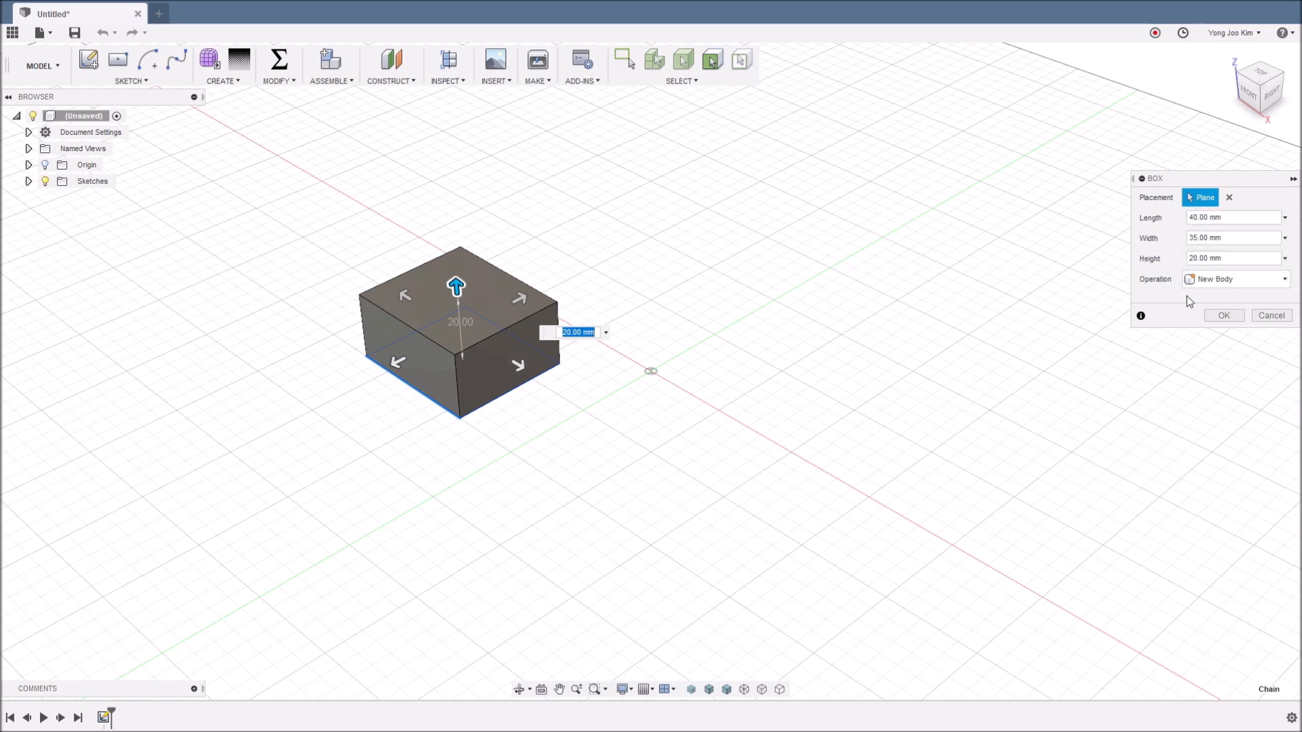
pyautogui.click(1217, 315)
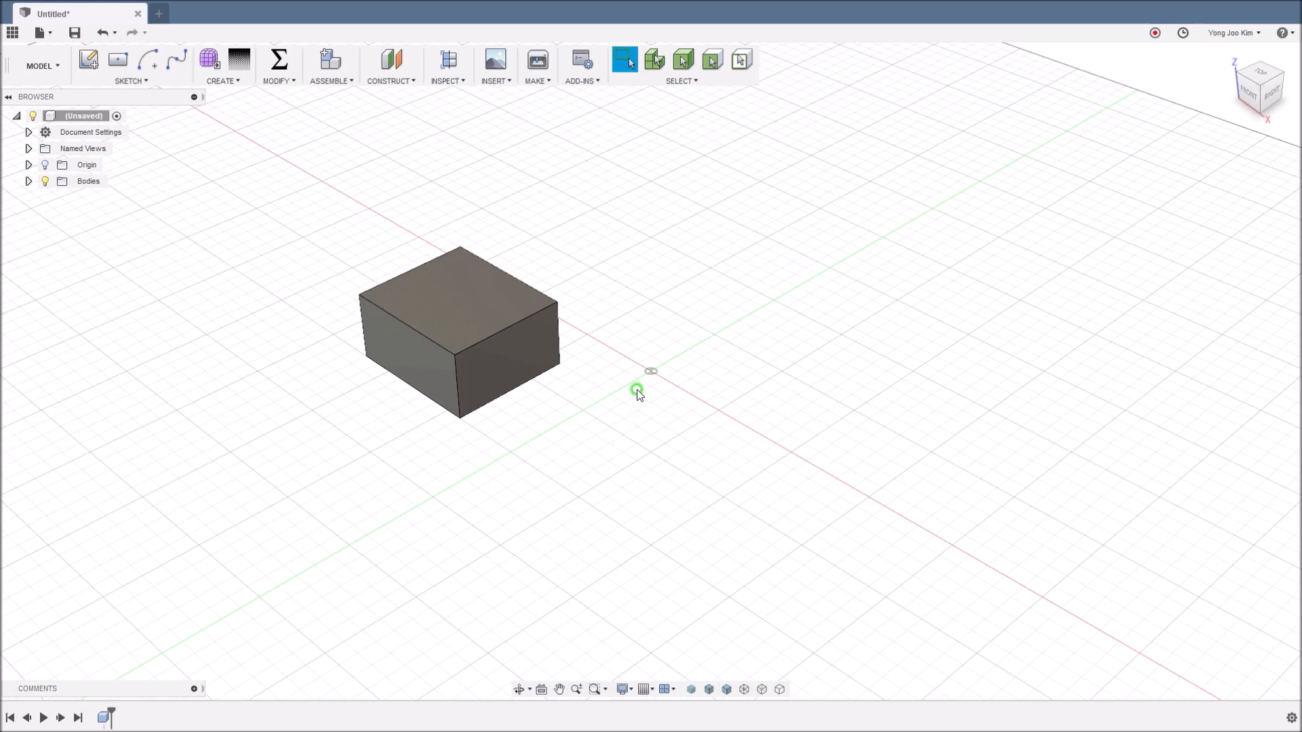
# Sketch a rectangle of about 517 mm² on the horizontal plane beside the box and extrude it 20 mm as a new body
pyautogui.press('l')
pyautogui.click(723, 368)
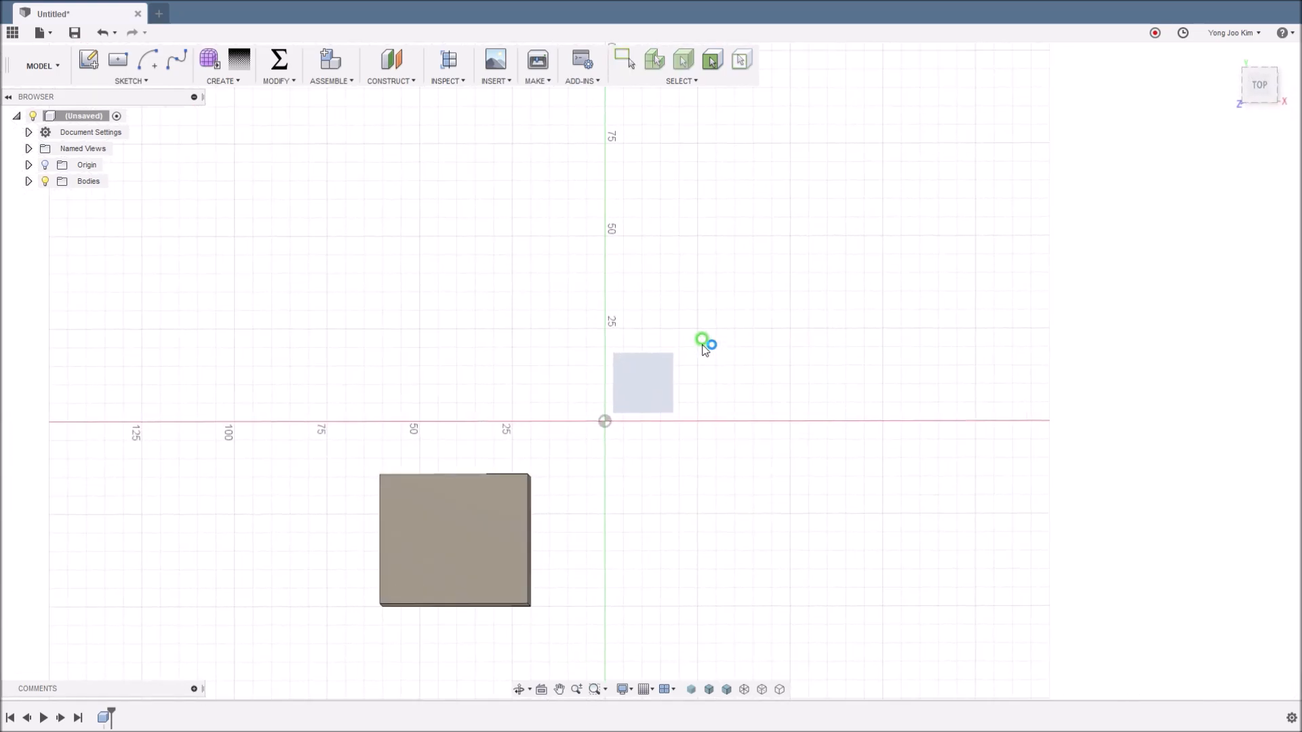
pyautogui.click(703, 346)
pyautogui.click(806, 413)
pyautogui.press('e')
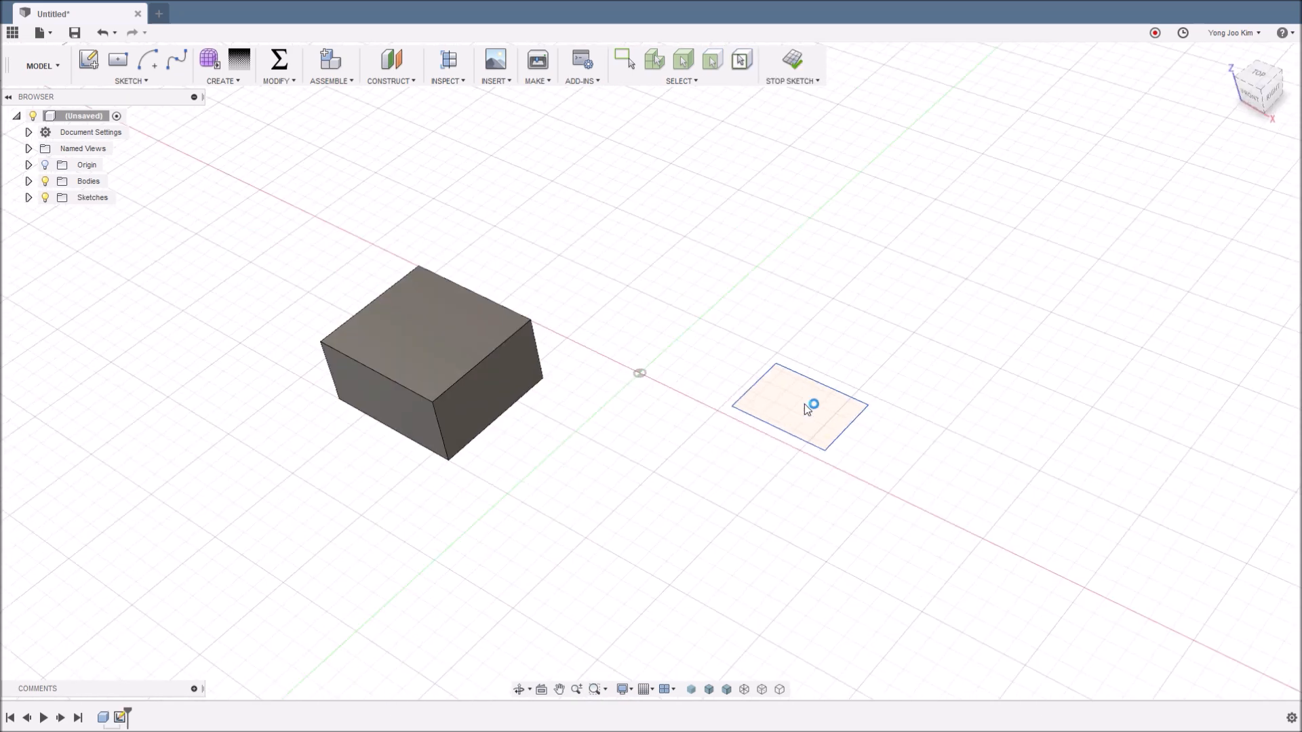
pyautogui.click(793, 407)
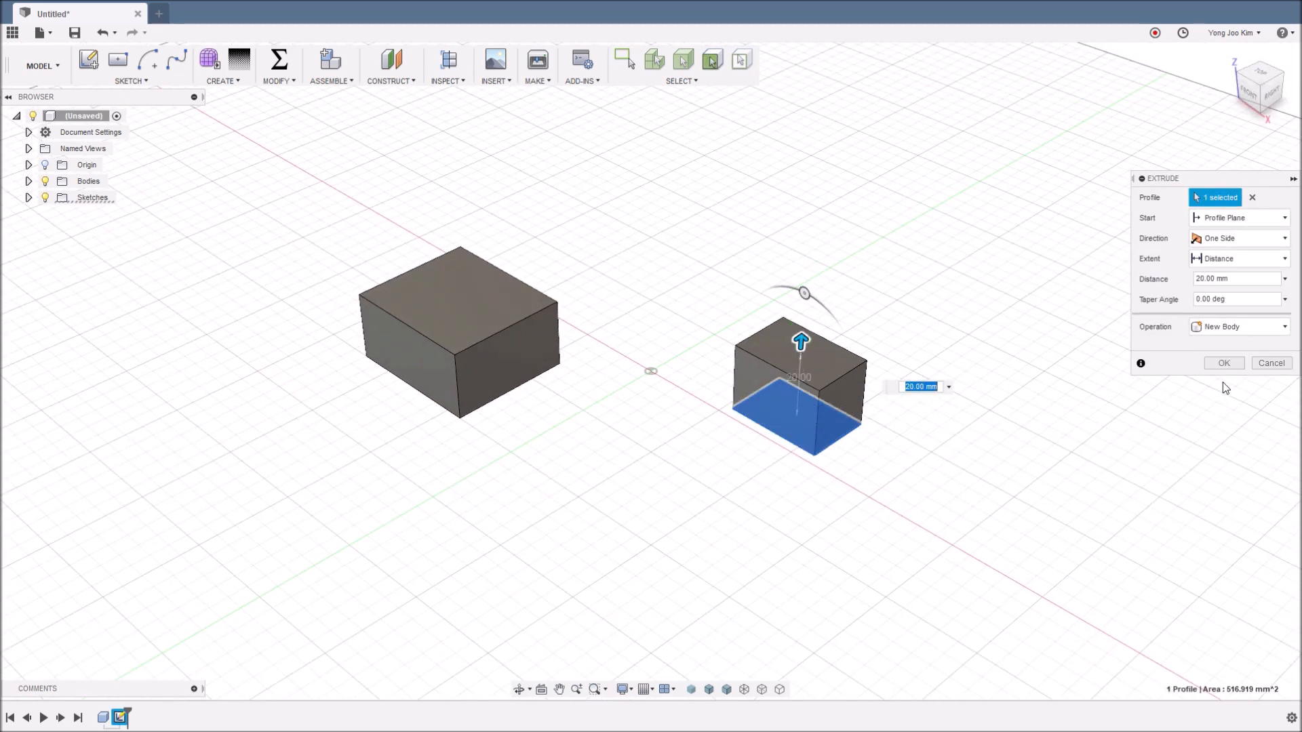
pyautogui.click(1223, 363)
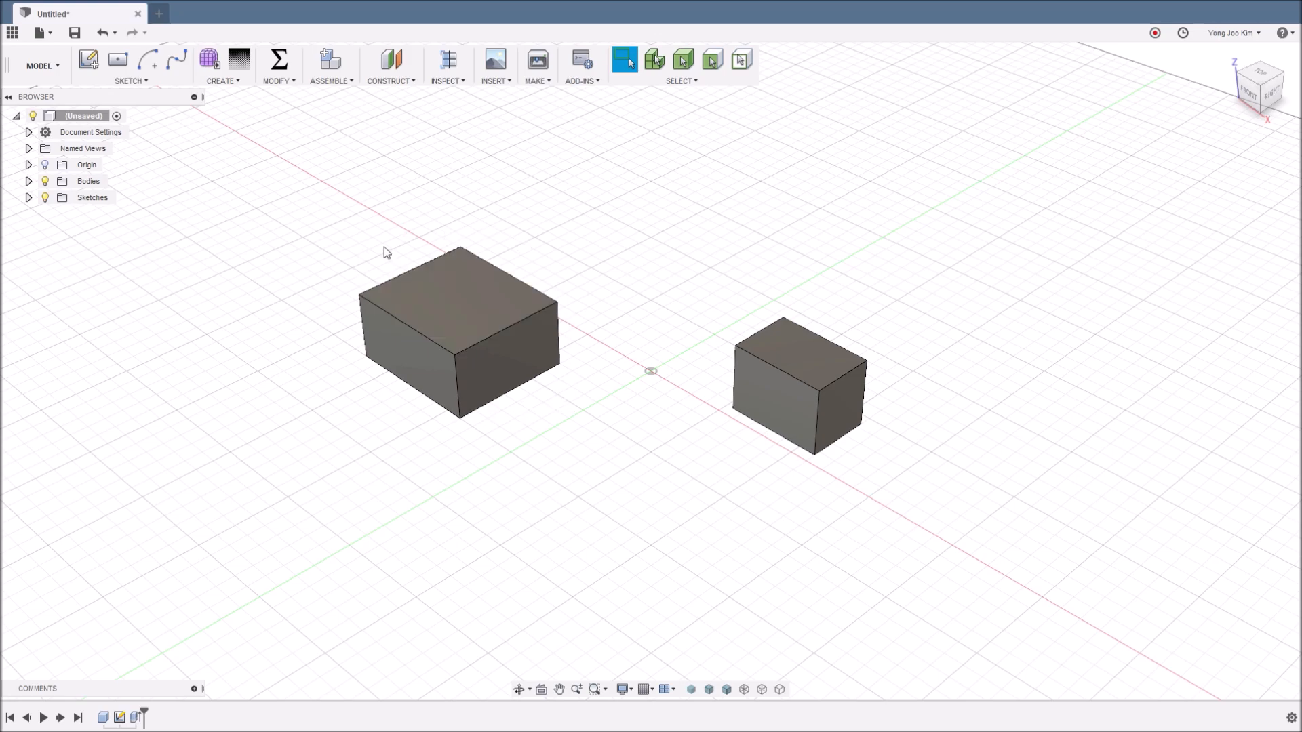
# Close the current design with the two boxes without saving its changes
pyautogui.click(138, 14)
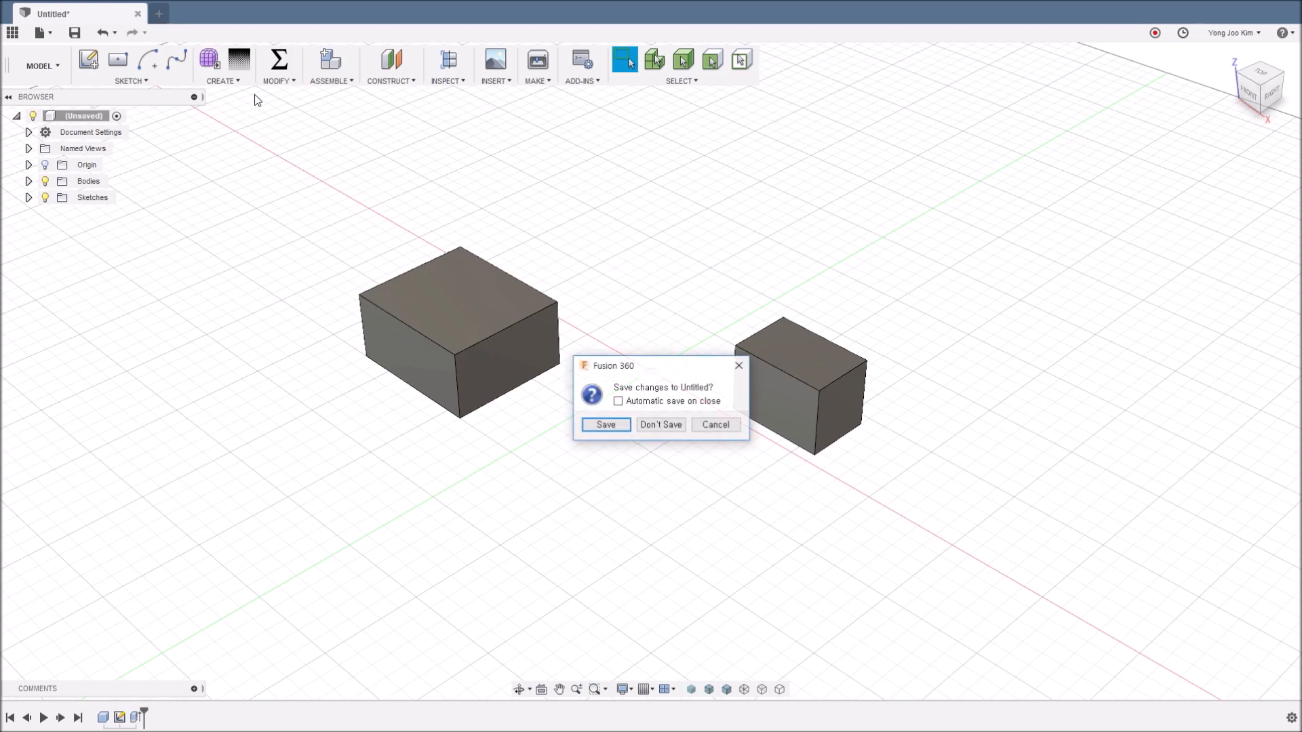
pyautogui.click(648, 427)
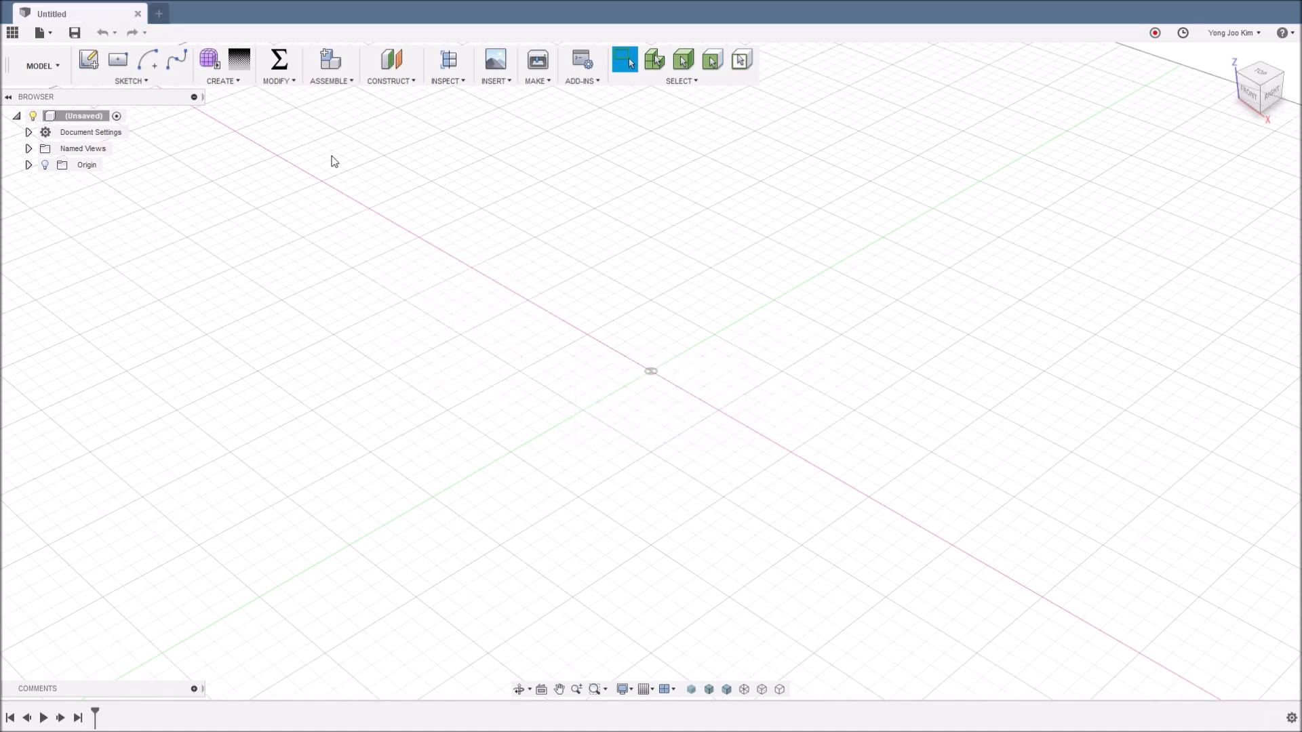
# Create a cylinder primitive on the horizontal plane as a new body, about 63.25 mm in diameter and 30 mm high
pyautogui.click(239, 83)
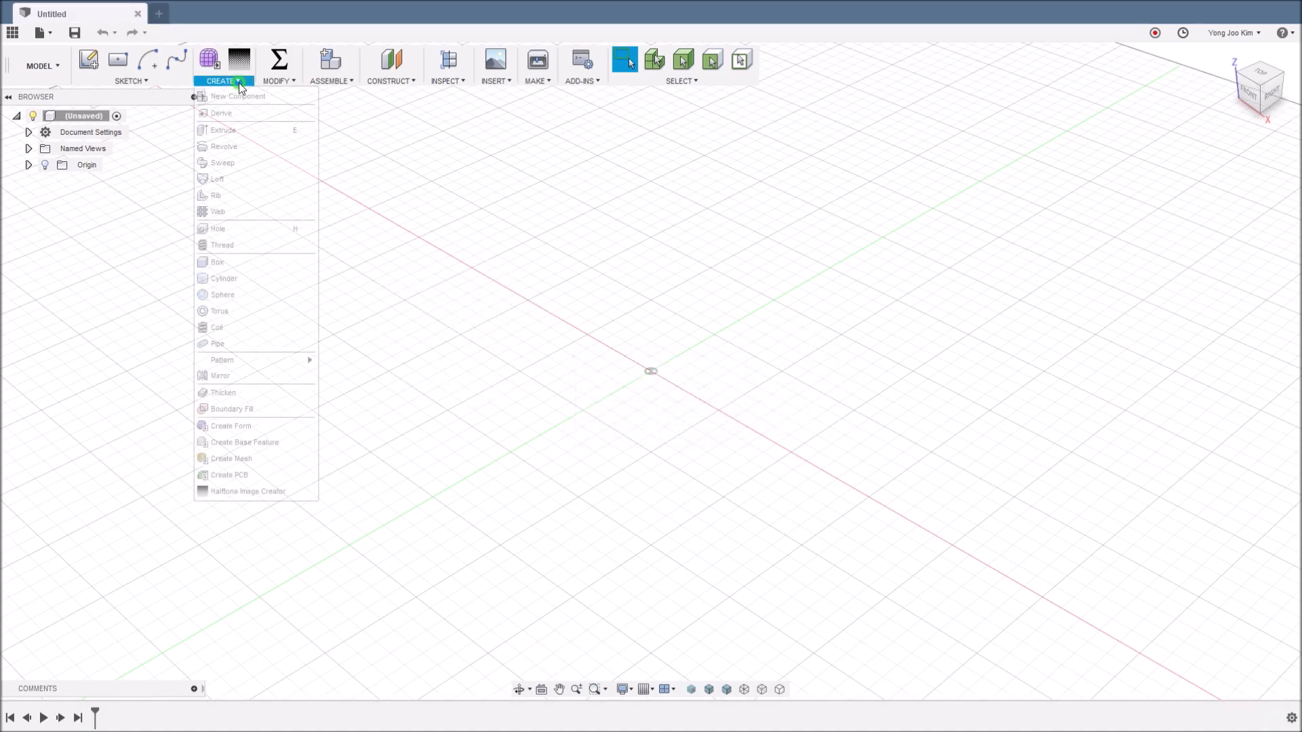
pyautogui.click(267, 280)
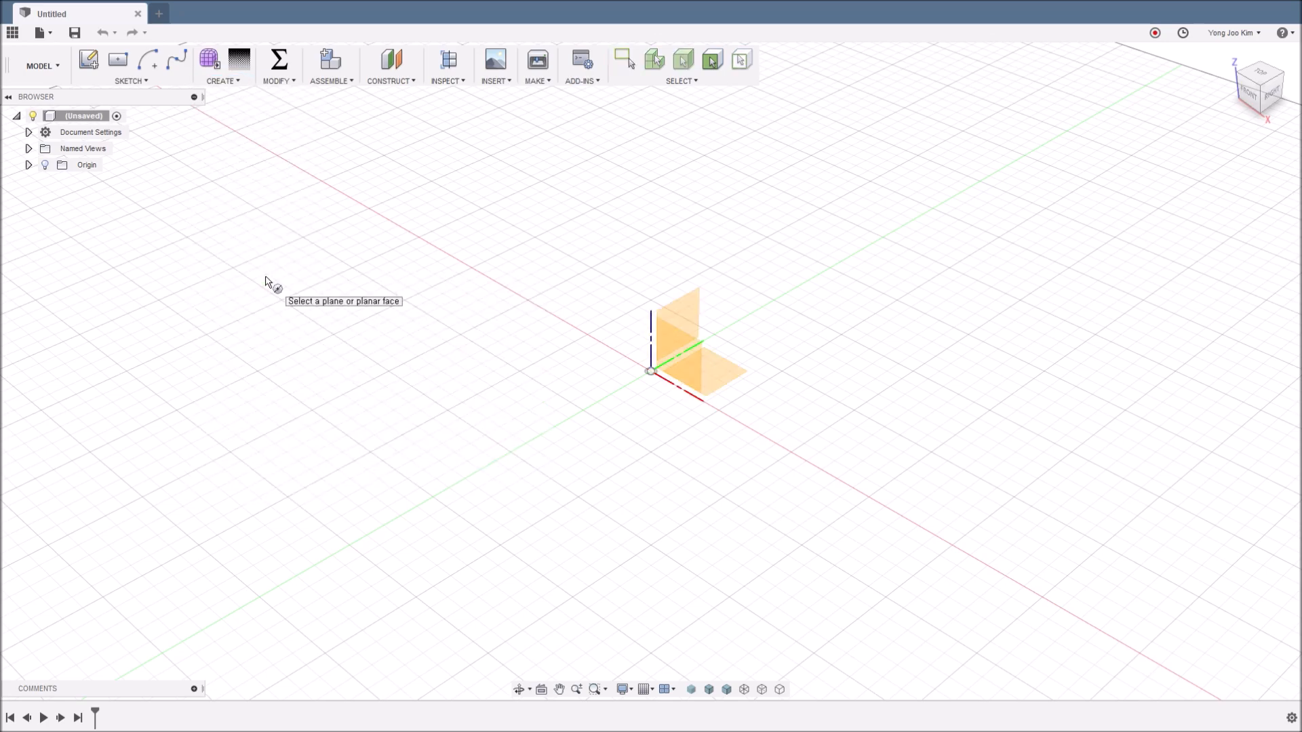
pyautogui.click(729, 377)
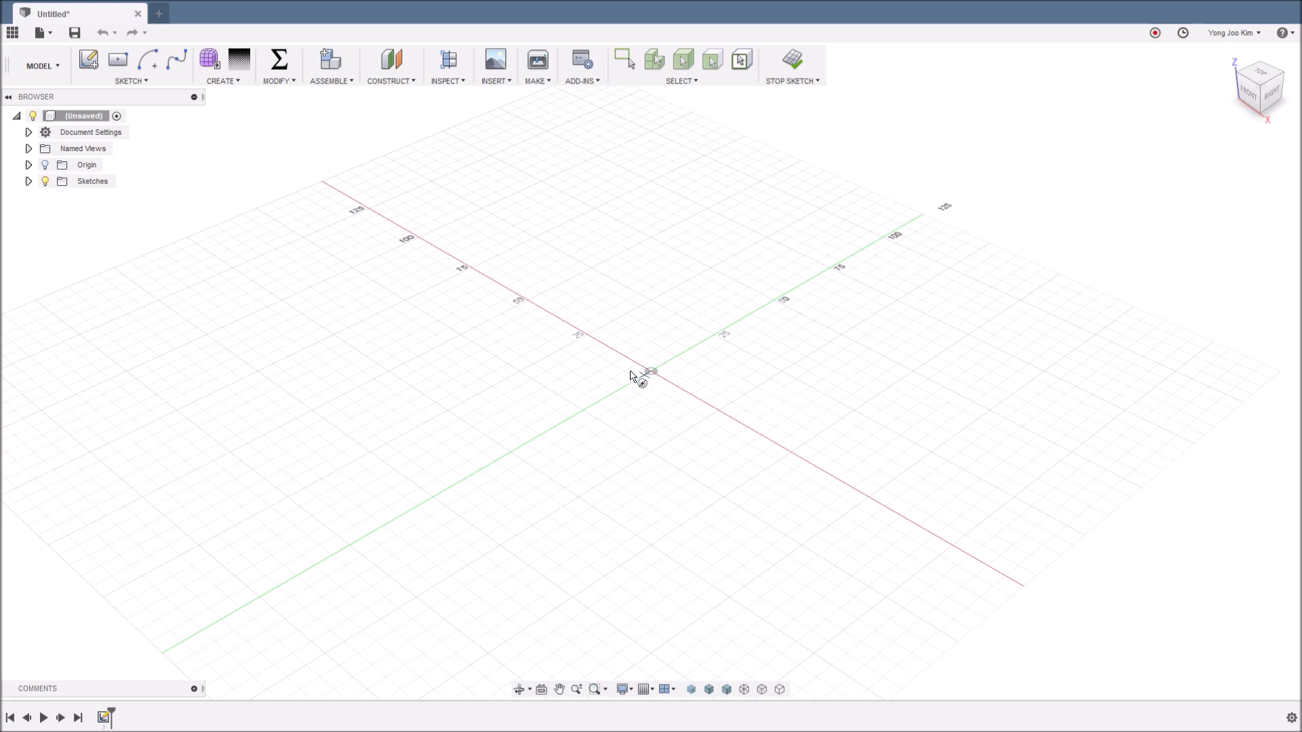
pyautogui.click(508, 364)
pyautogui.click(609, 397)
pyautogui.moveTo(506, 334); pyautogui.dragTo(500, 258)
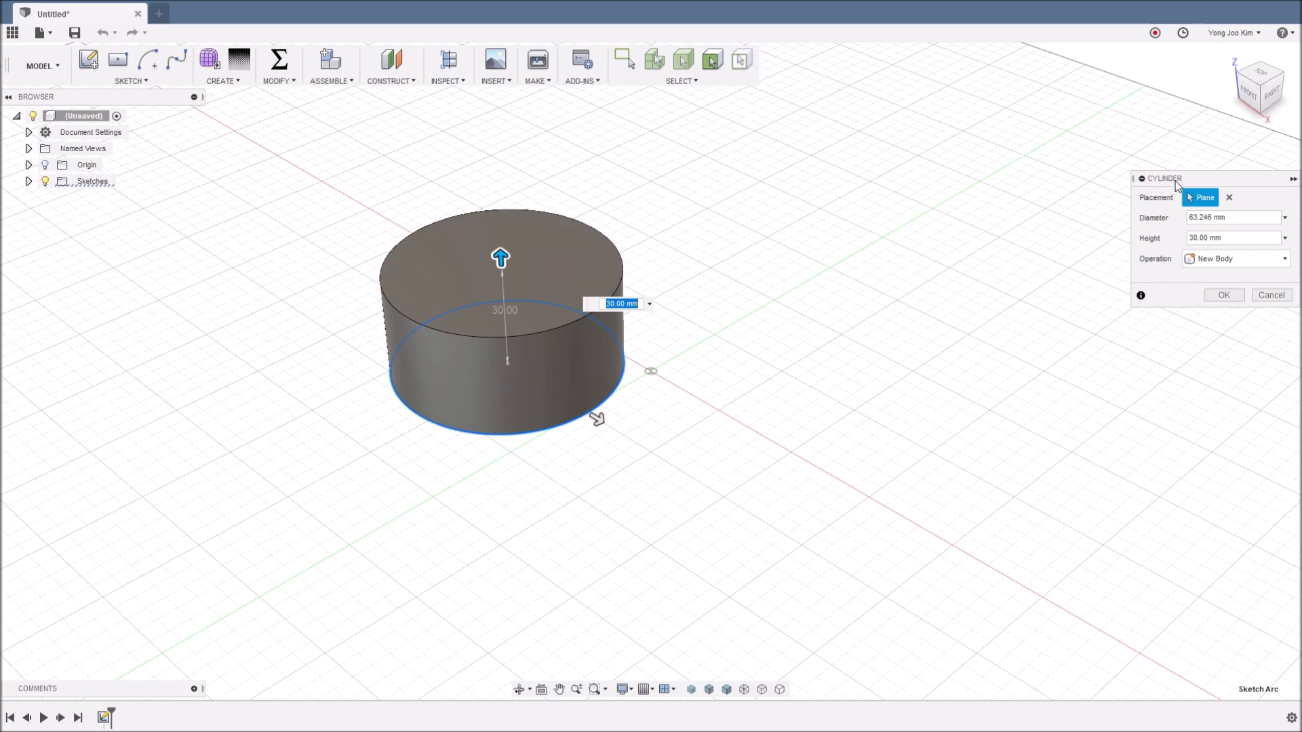
pyautogui.click(1220, 296)
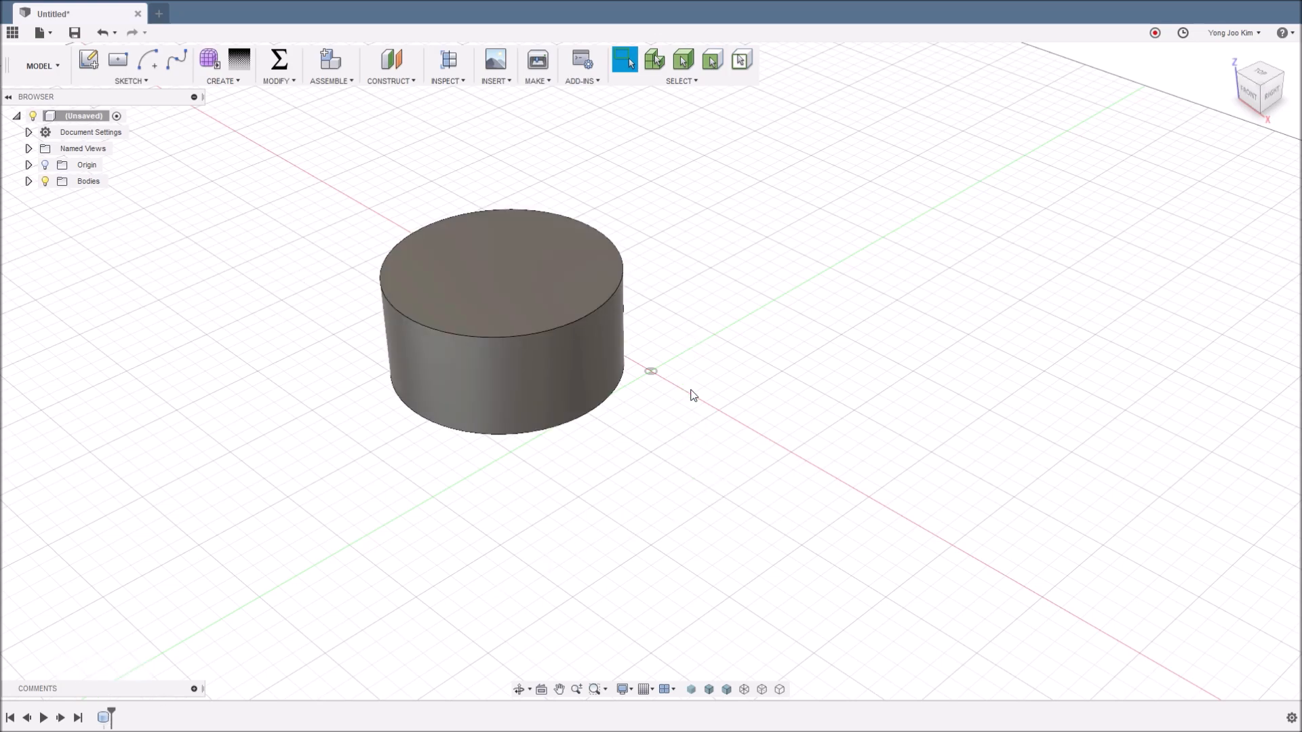
# Sketch a circle of about 2094 mm² on the horizontal plane beside the cylinder and extrude it 25 mm as a new body
pyautogui.press('c')
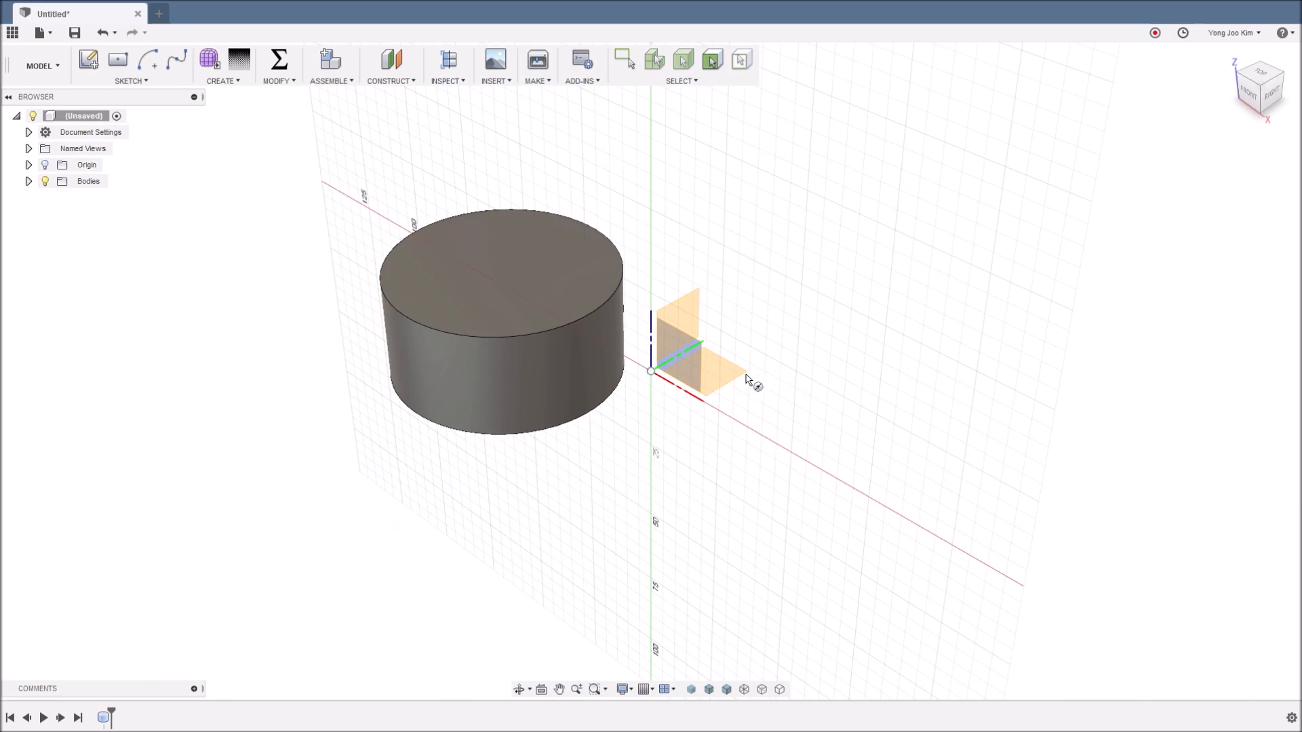
pyautogui.click(732, 367)
pyautogui.click(776, 343)
pyautogui.click(863, 386)
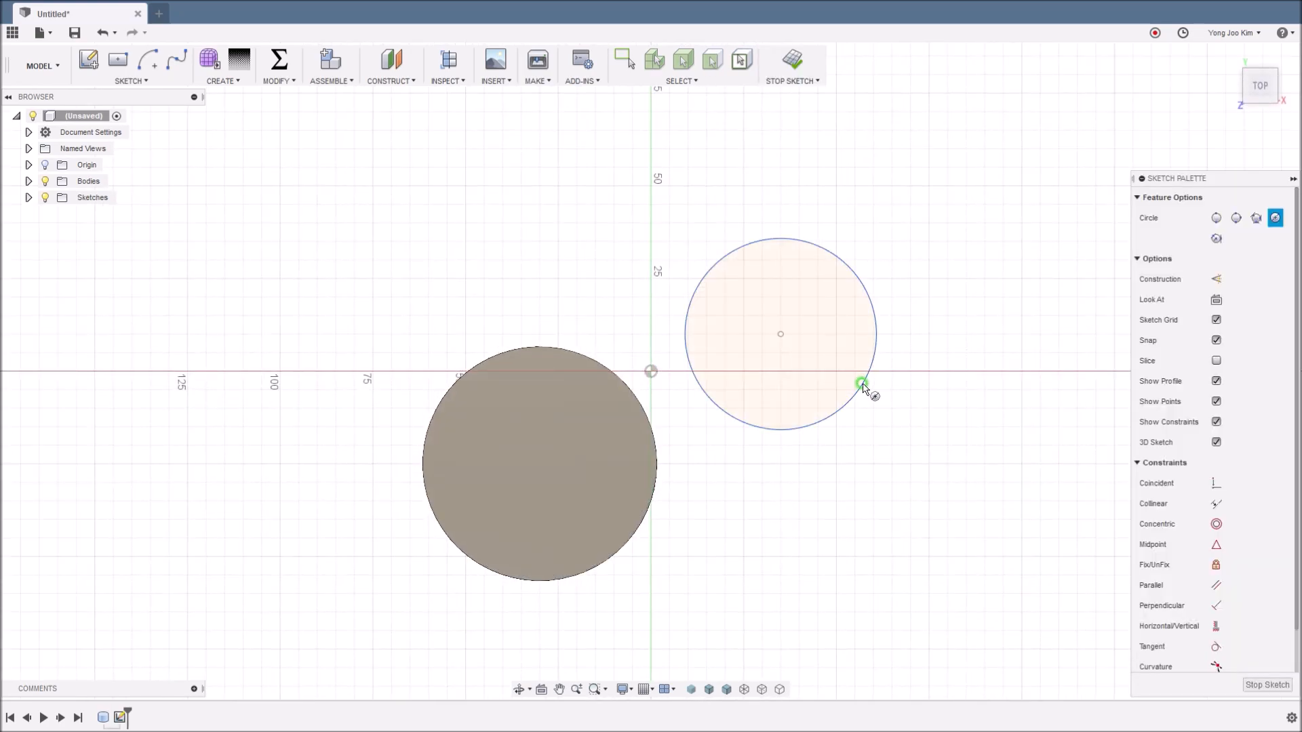
pyautogui.press('e')
pyautogui.click(777, 388)
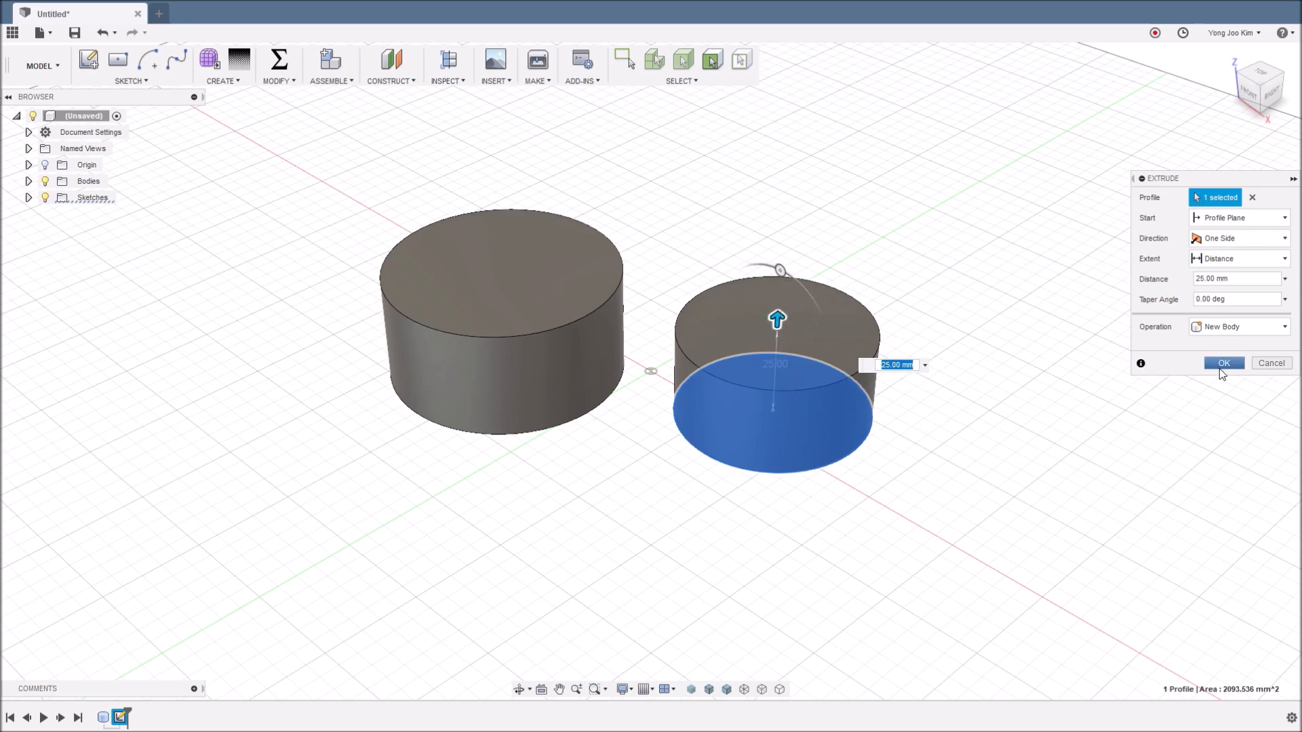
pyautogui.click(1220, 366)
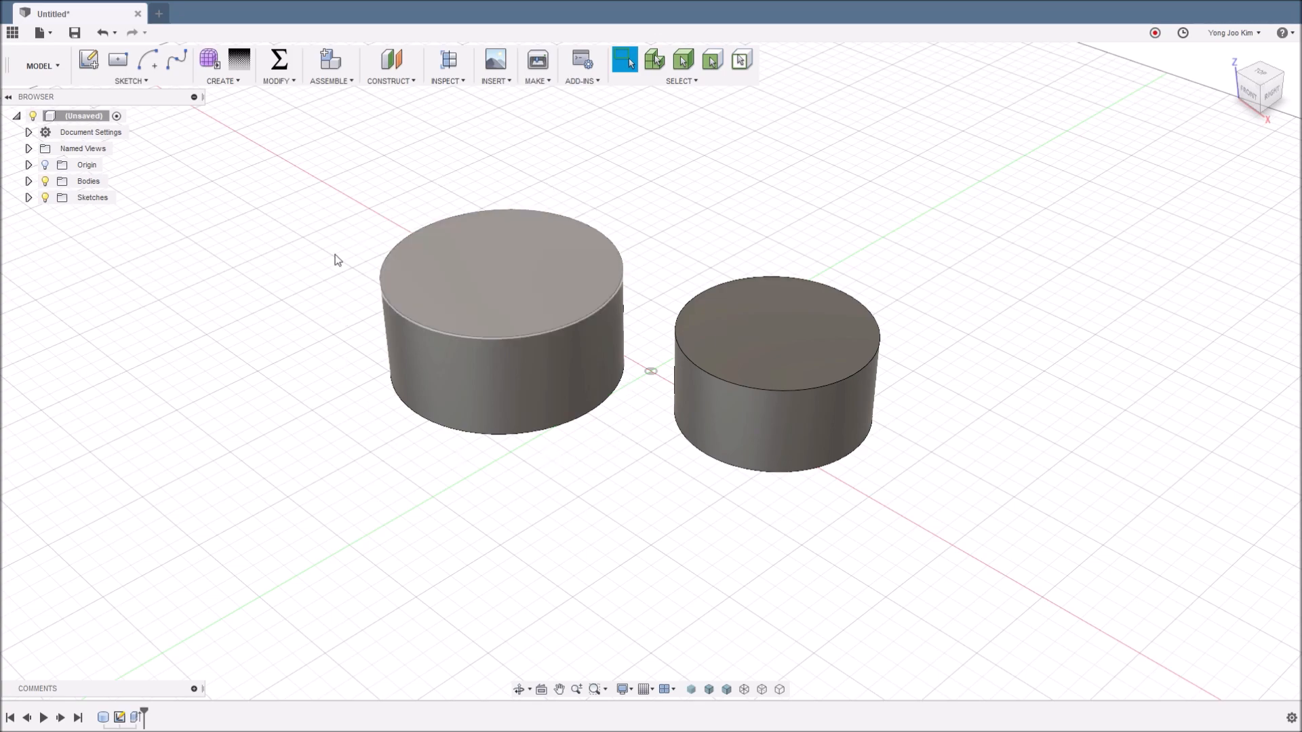
# In a new design, create a 40 mm diameter sphere as a new body, centred on the horizontal plane near the origin
pyautogui.click(226, 84)
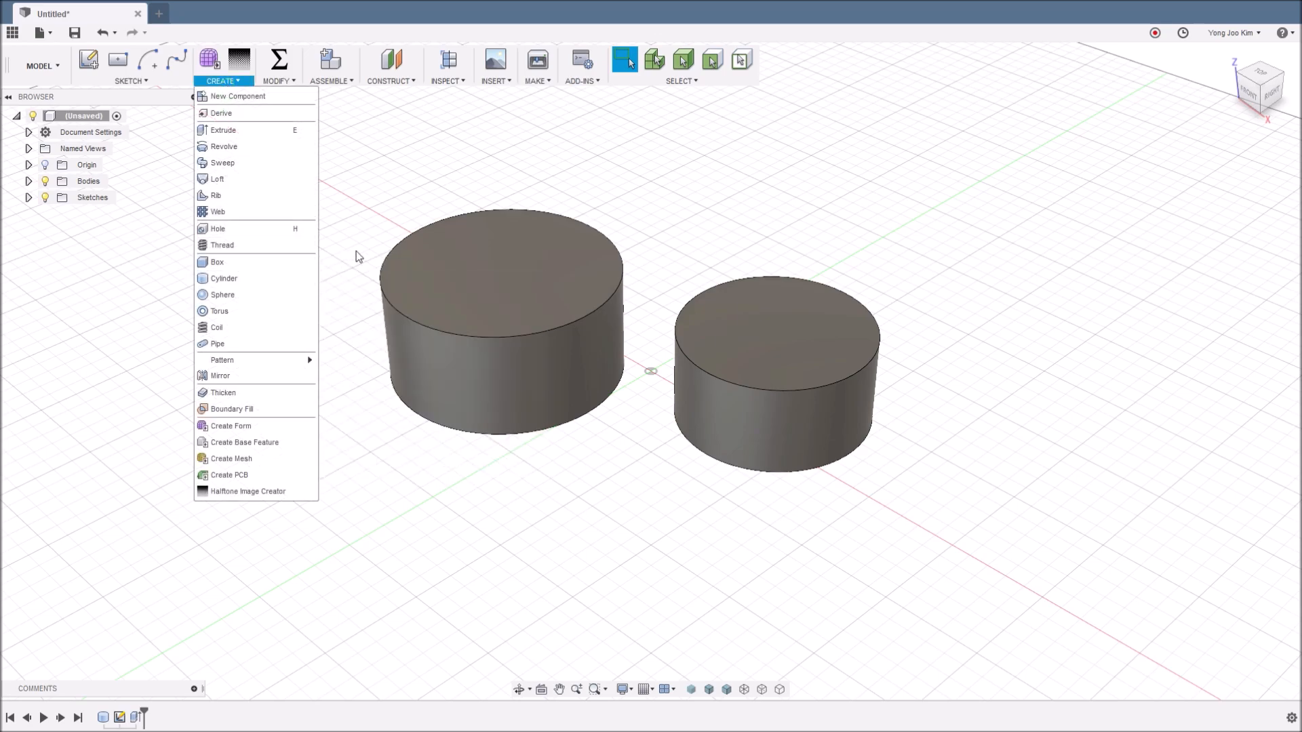
pyautogui.click(158, 14)
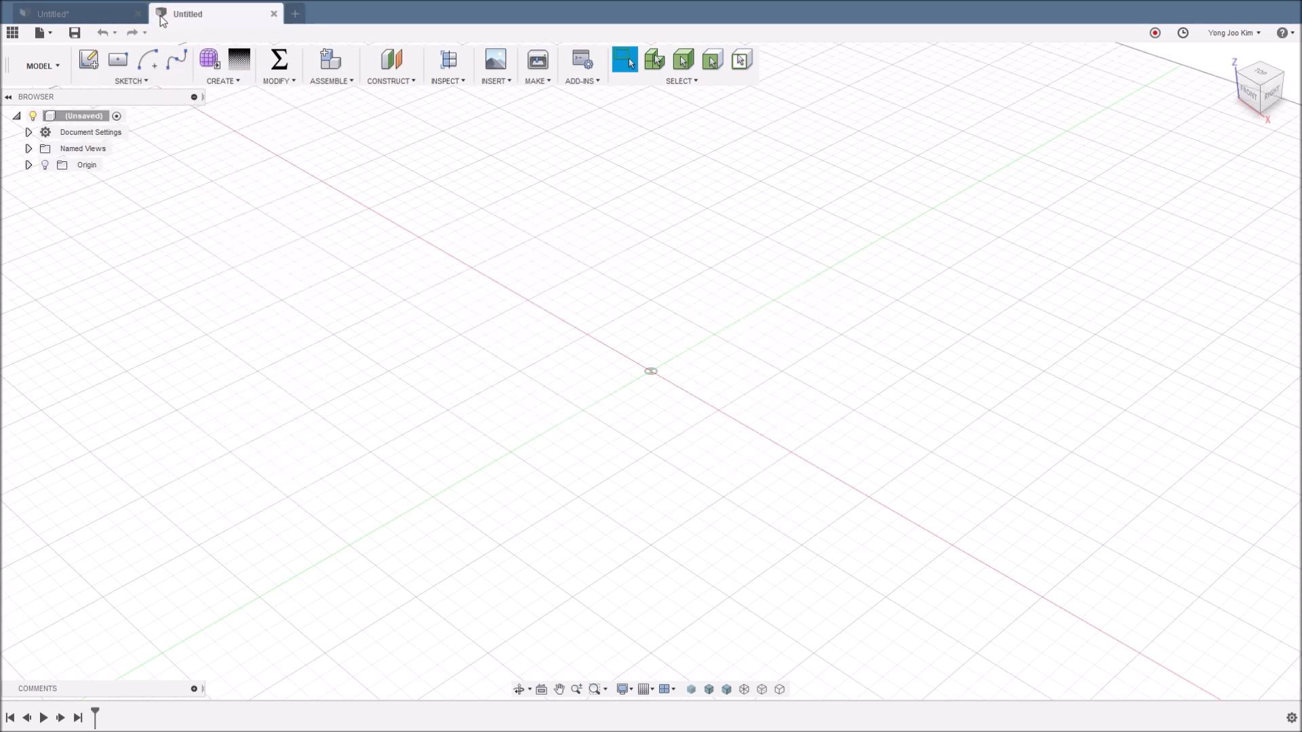
pyautogui.click(222, 82)
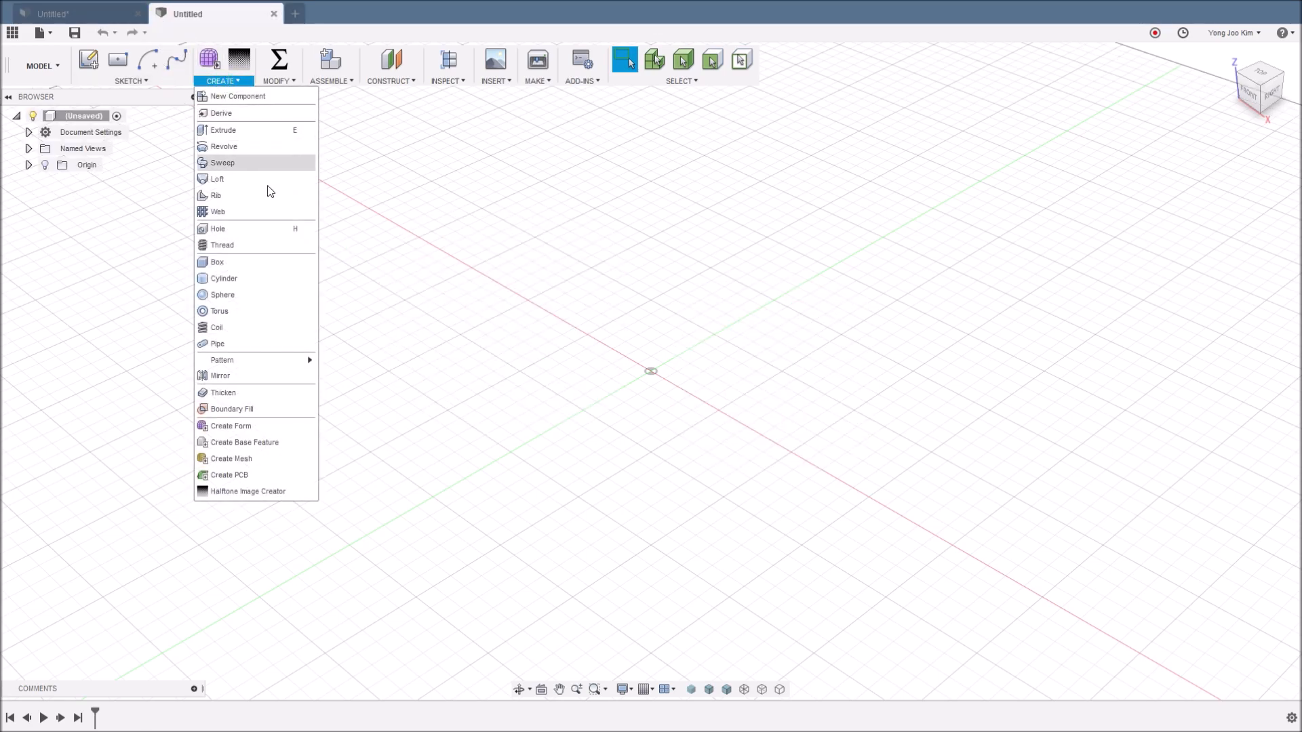
pyautogui.click(266, 296)
pyautogui.click(728, 391)
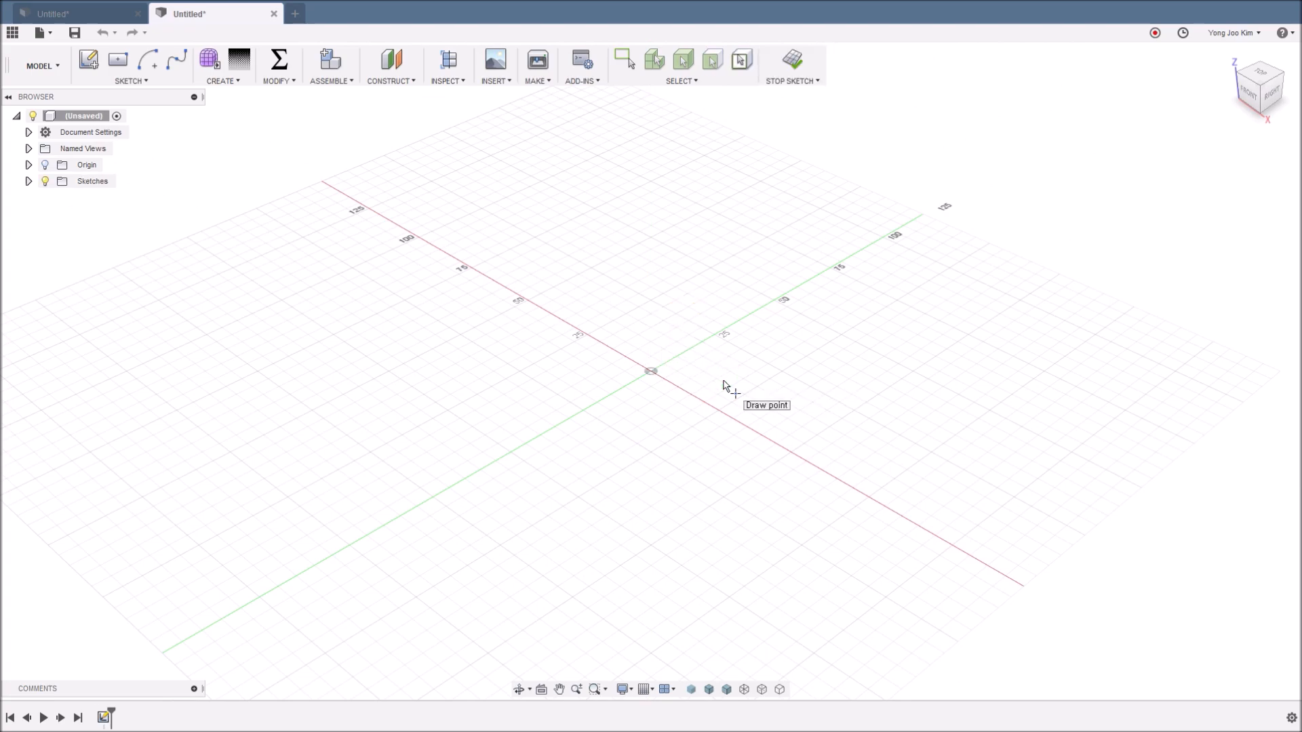
pyautogui.click(591, 368)
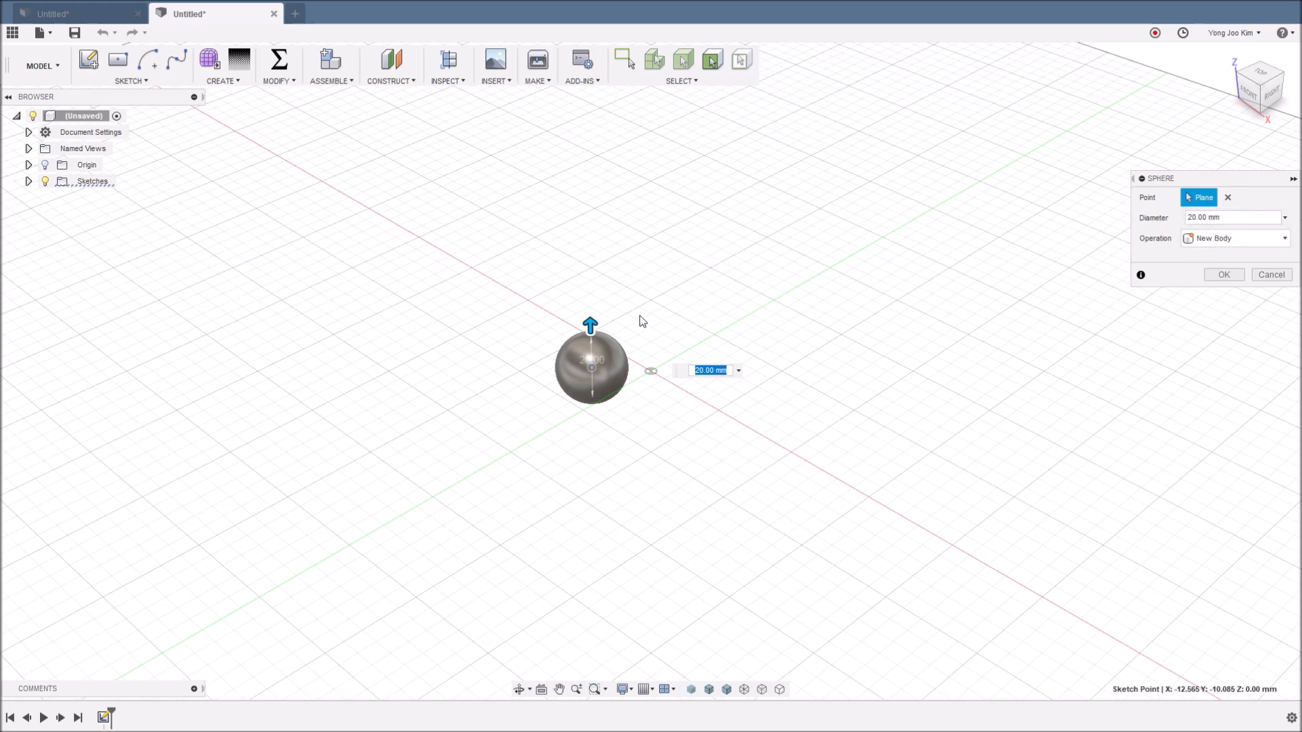
pyautogui.moveTo(590, 323); pyautogui.dragTo(588, 293)
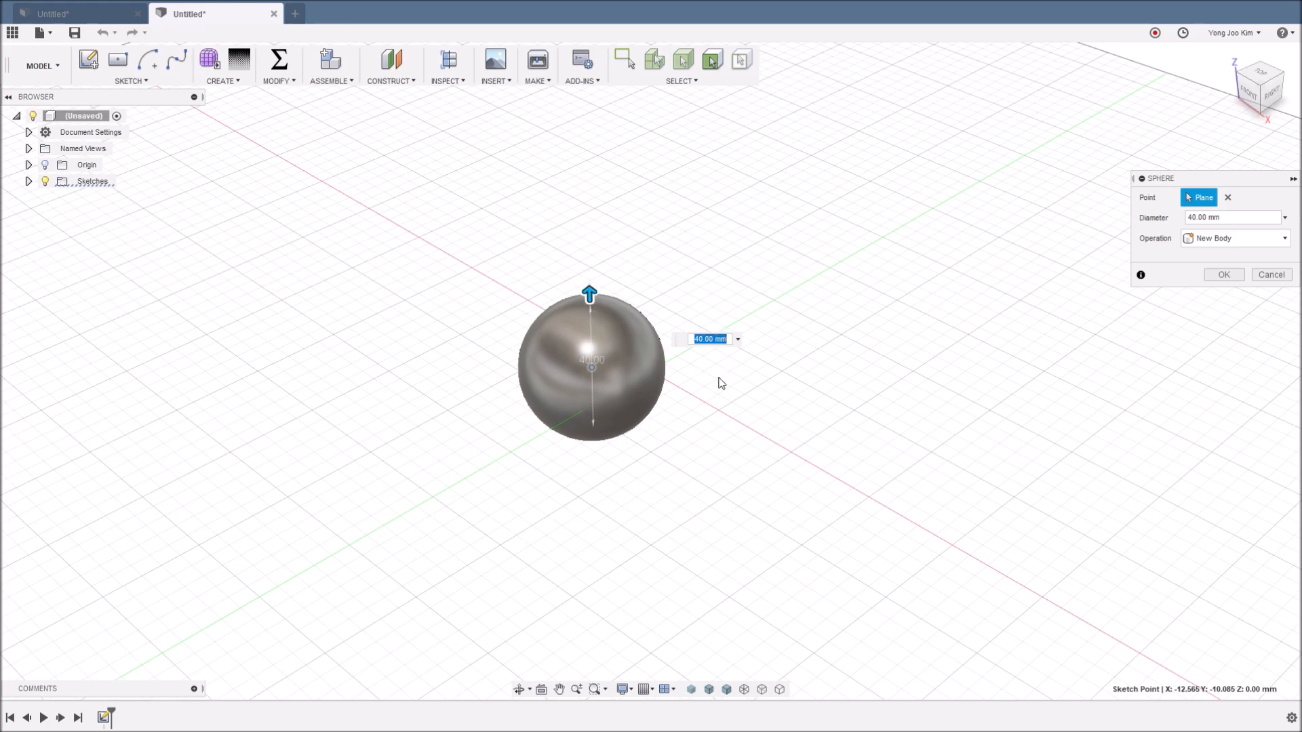
pyautogui.keyDown('shift'); pyautogui.moveTo(738, 395); pyautogui.dragTo(716, 418, button='middle'); pyautogui.keyUp('shift')
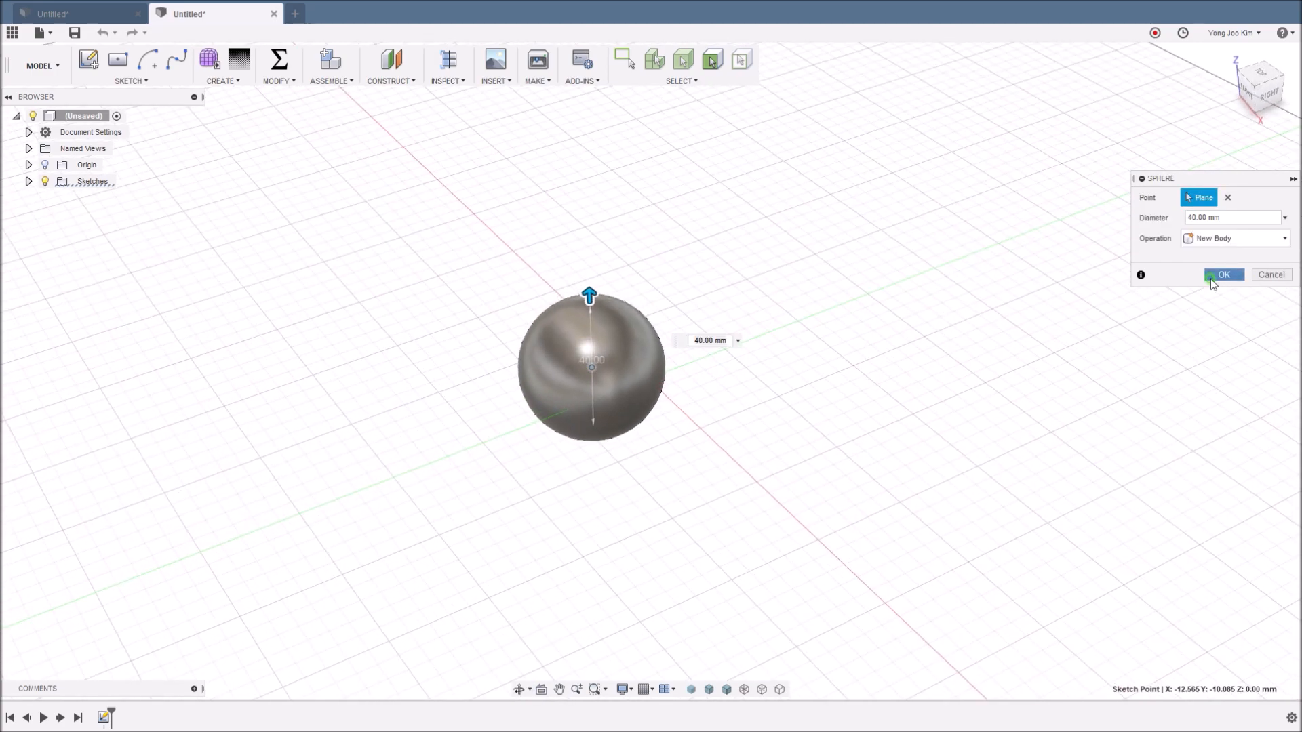
pyautogui.click(1211, 280)
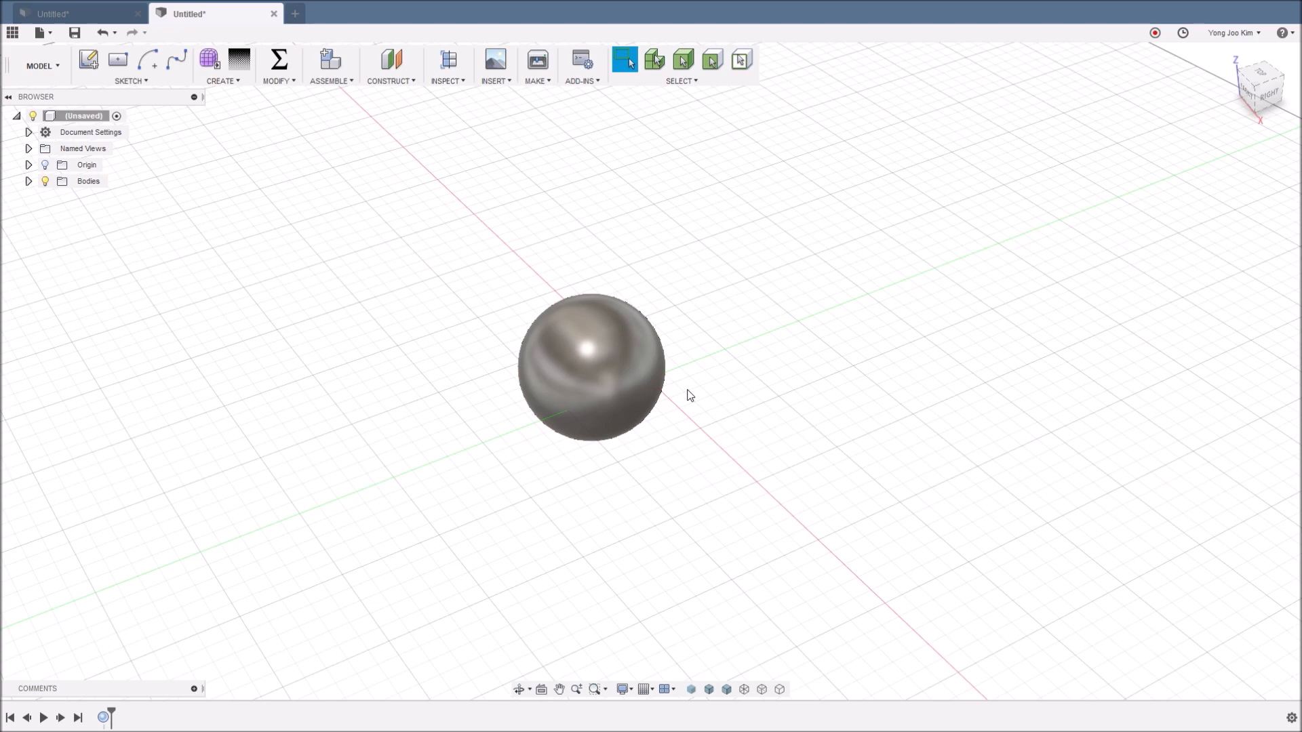
pyautogui.click(230, 83)
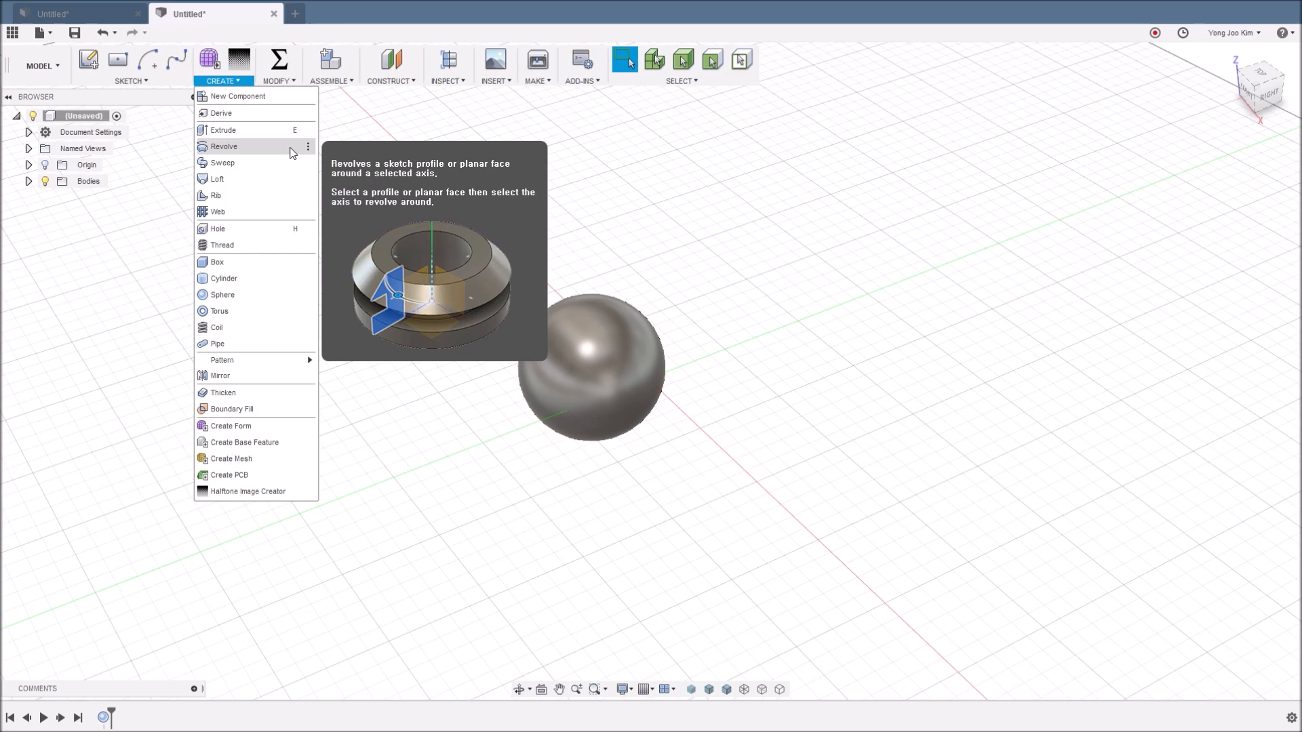
pyautogui.click(567, 250)
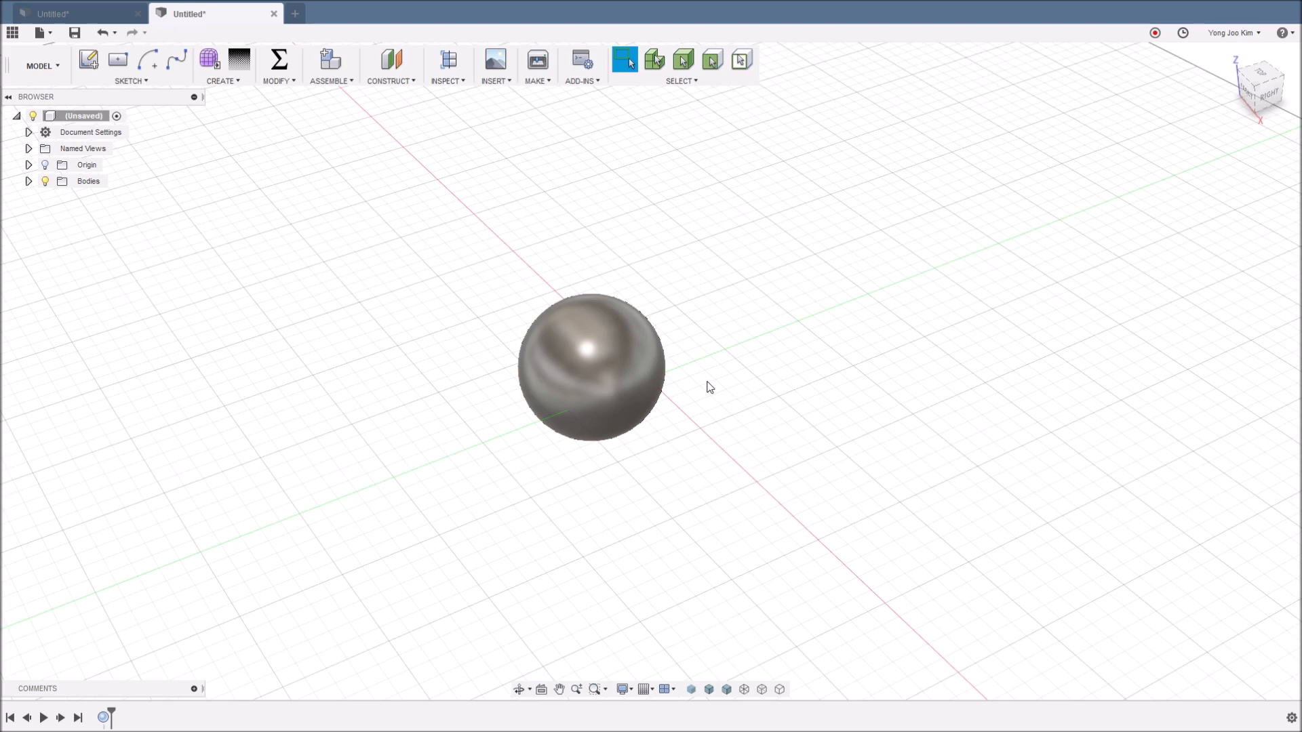
# In a new design, start a torus on the horizontal plane, centred on the origin, with a 50 mm inner diameter
pyautogui.click(296, 15)
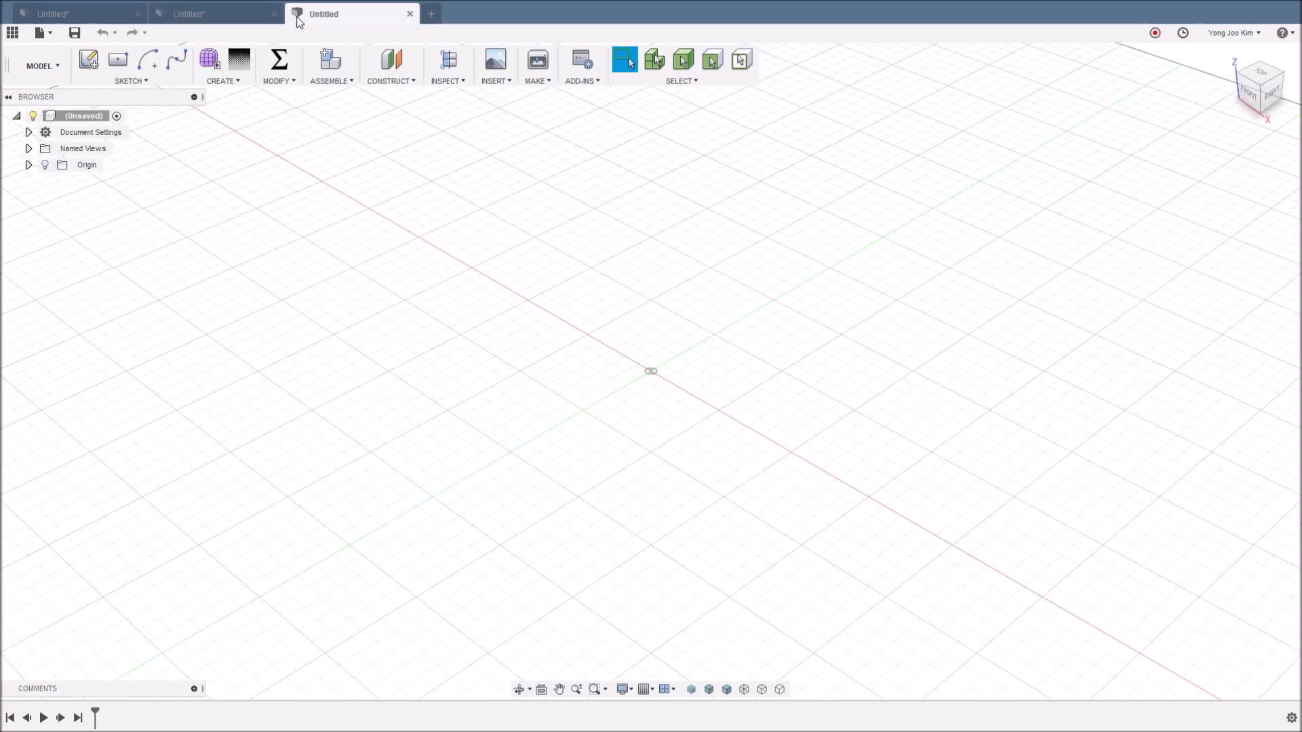
pyautogui.click(232, 79)
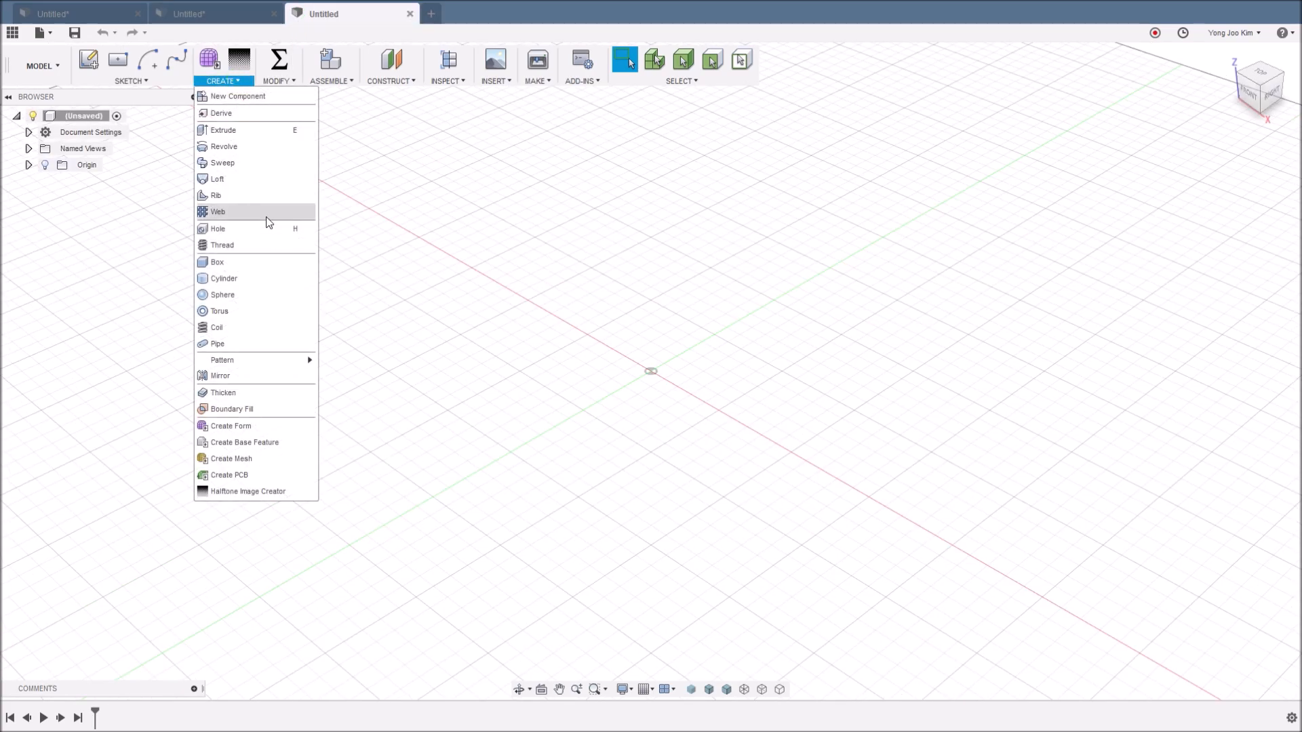
pyautogui.click(250, 311)
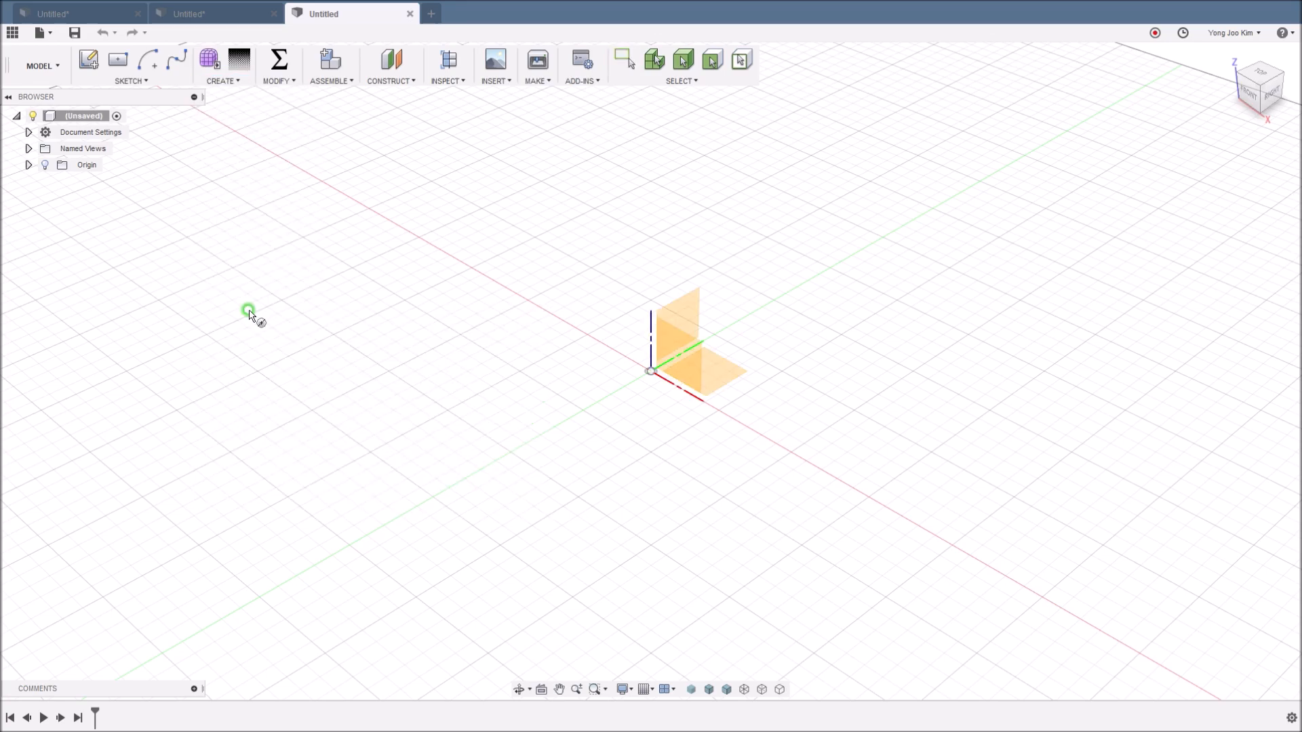
pyautogui.click(730, 380)
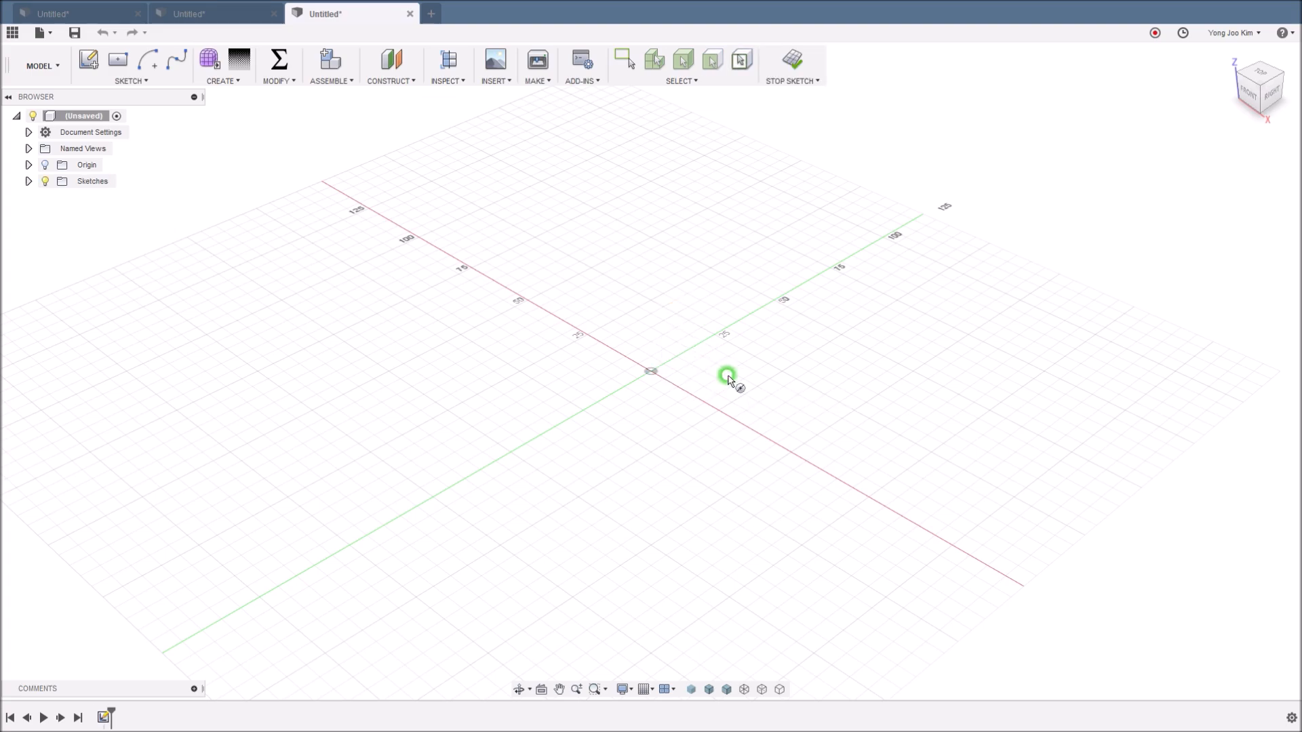
pyautogui.click(651, 373)
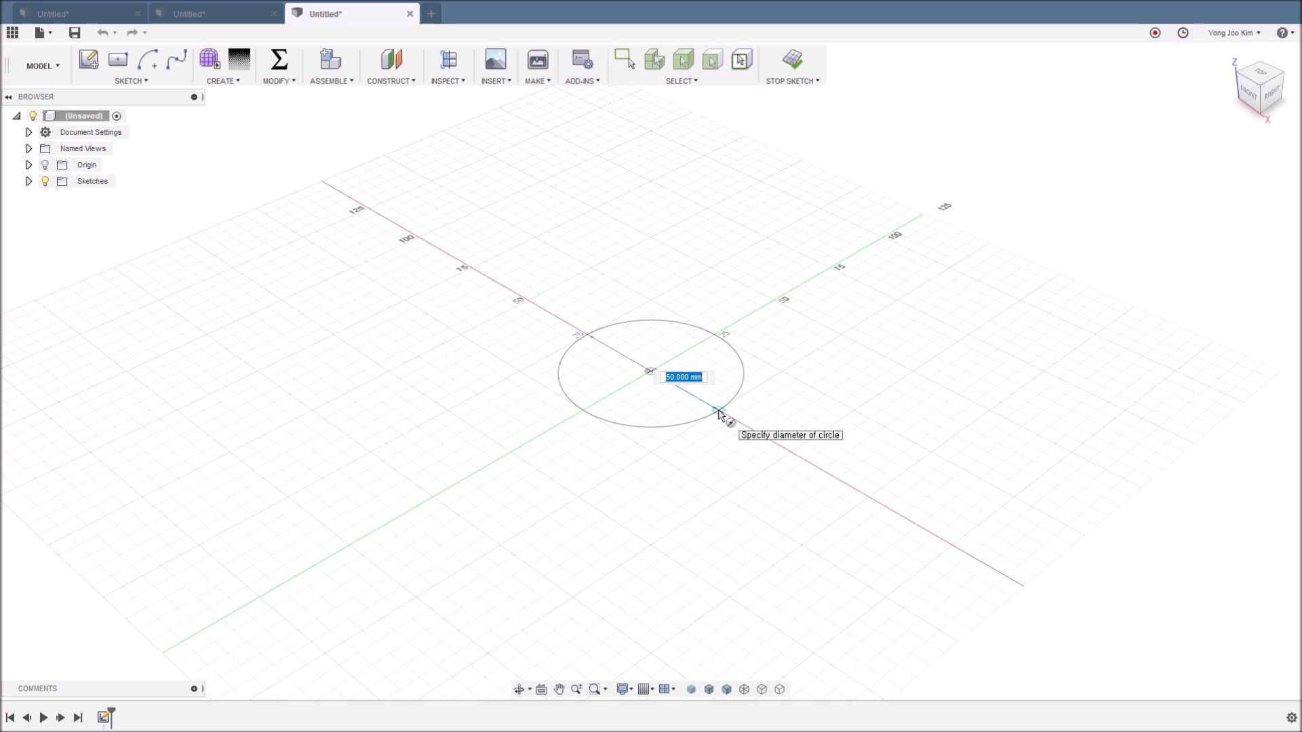
pyautogui.click(718, 415)
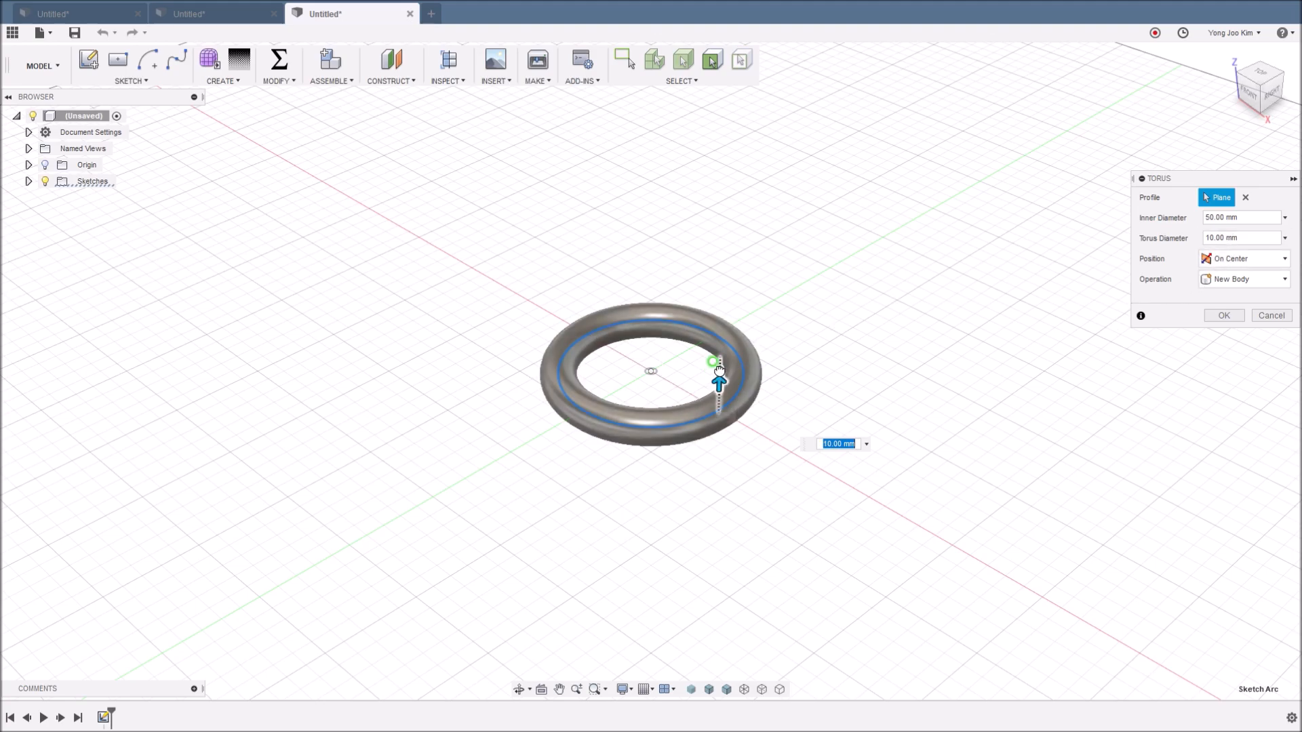
# Try a torus diameter of 15 mm and set it back to 10 mm
pyautogui.moveTo(718, 381); pyautogui.dragTo(718, 369)
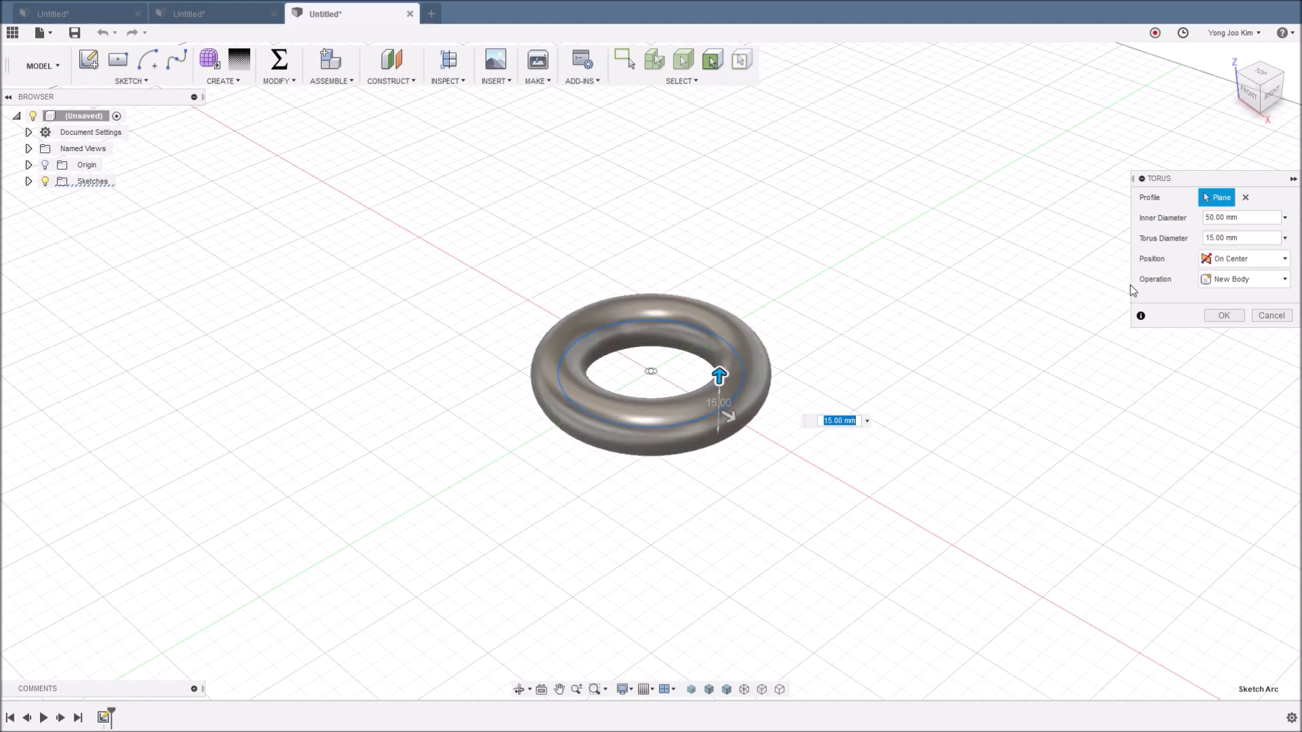
pyautogui.moveTo(718, 376); pyautogui.dragTo(719, 383)
pyautogui.click(1248, 258)
pyautogui.click(1176, 262)
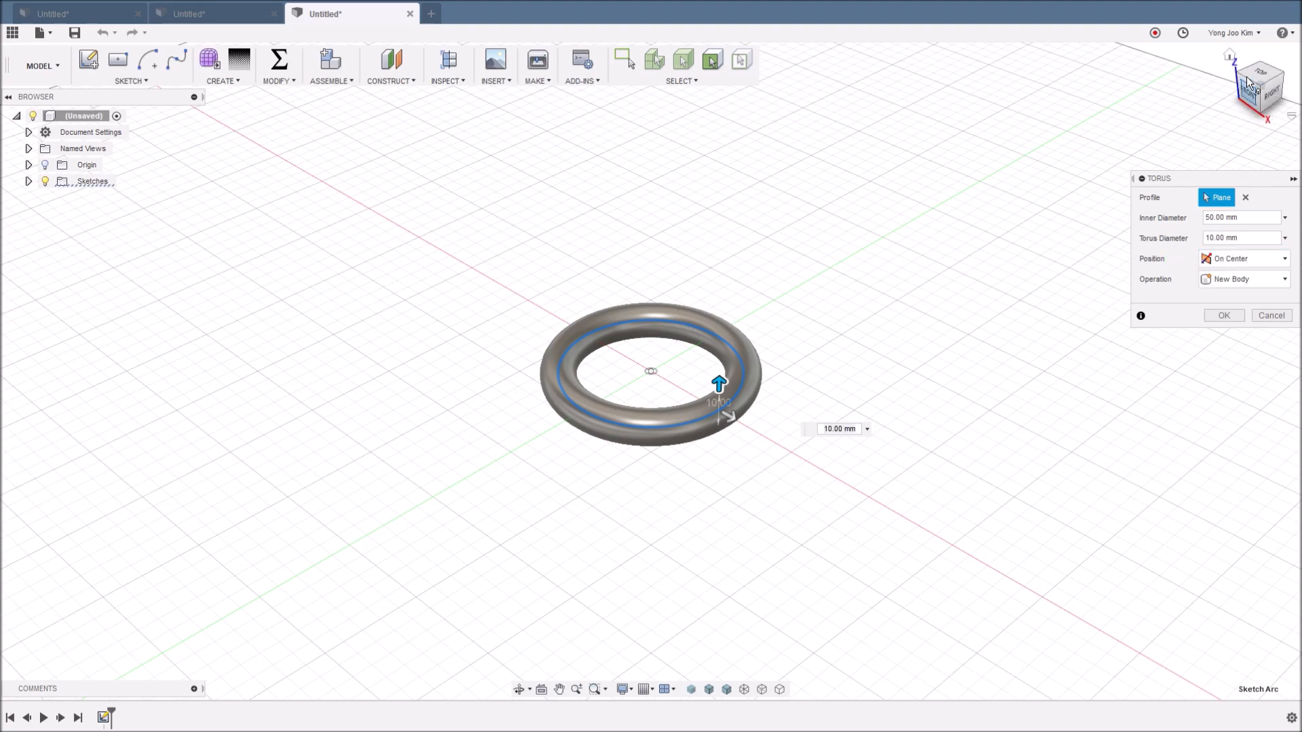
# Preview the torus from above with its position set to Inside and to Outside of the base circle
pyautogui.click(1261, 75)
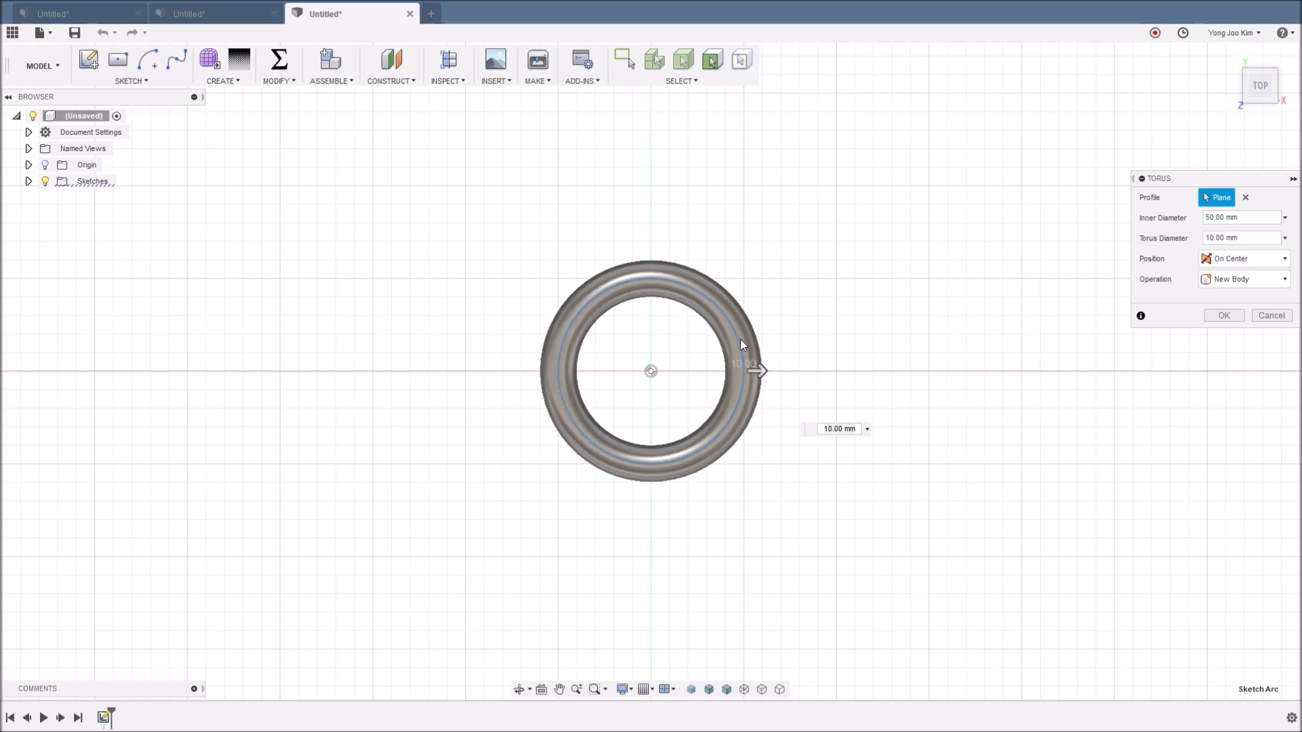
pyautogui.click(1277, 264)
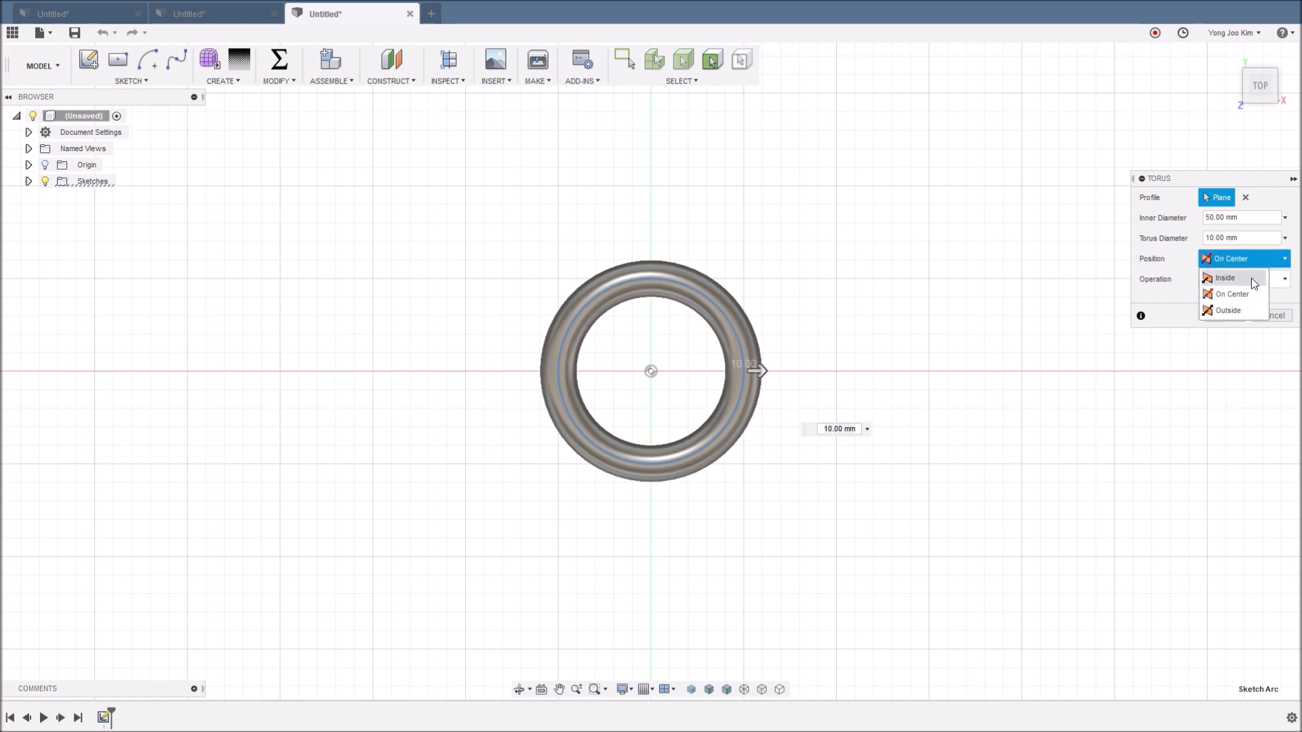
pyautogui.click(1250, 278)
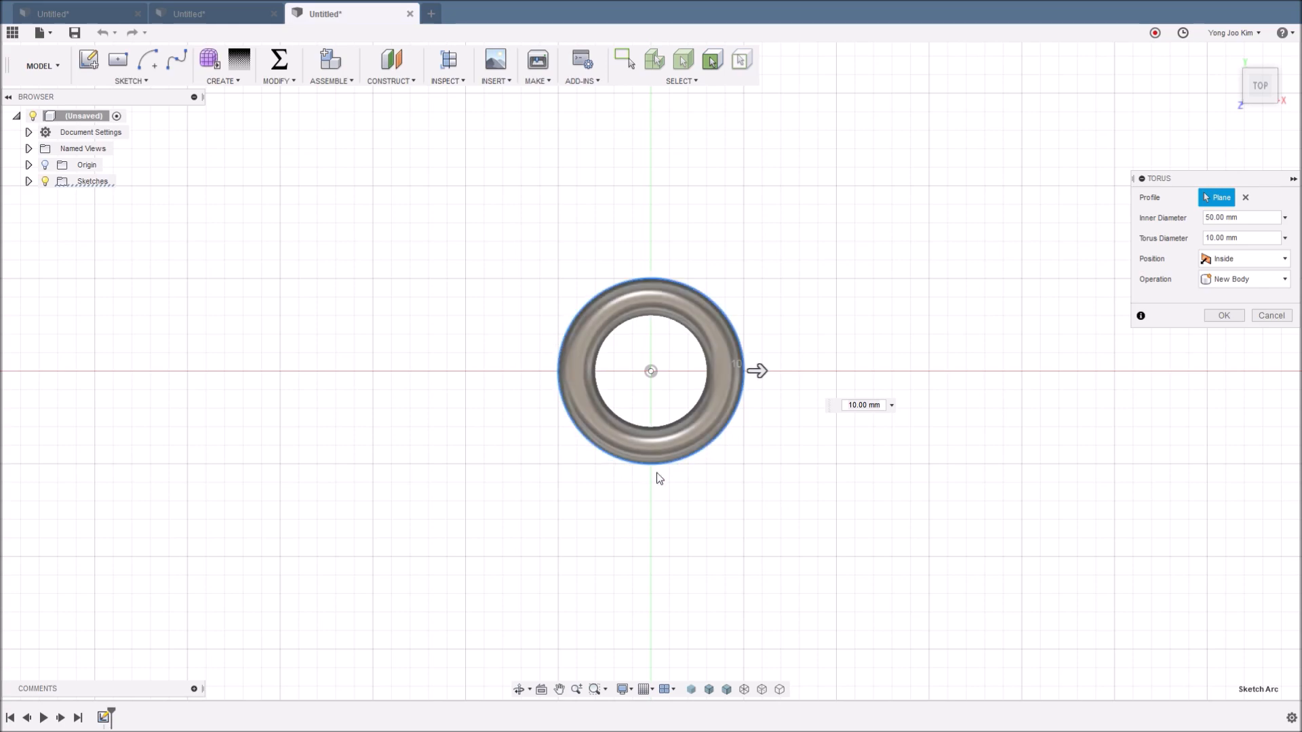
pyautogui.click(1278, 261)
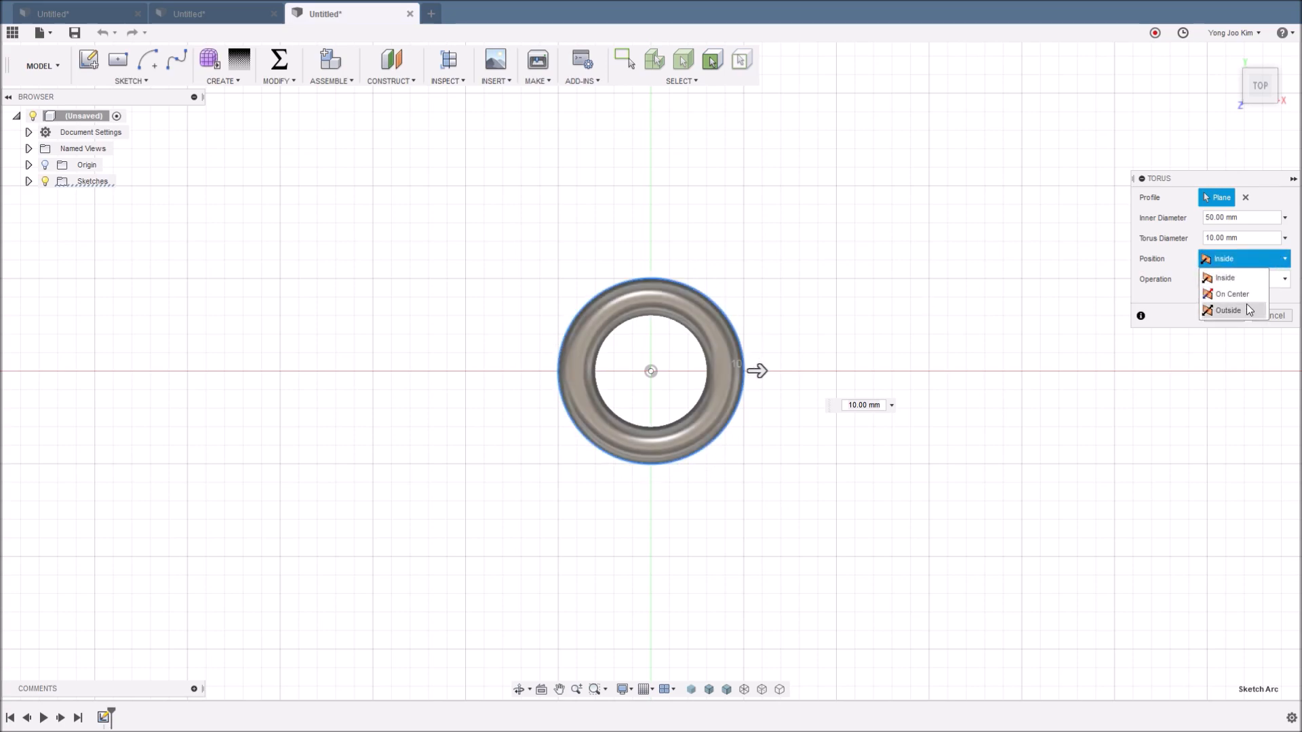
pyautogui.click(1228, 310)
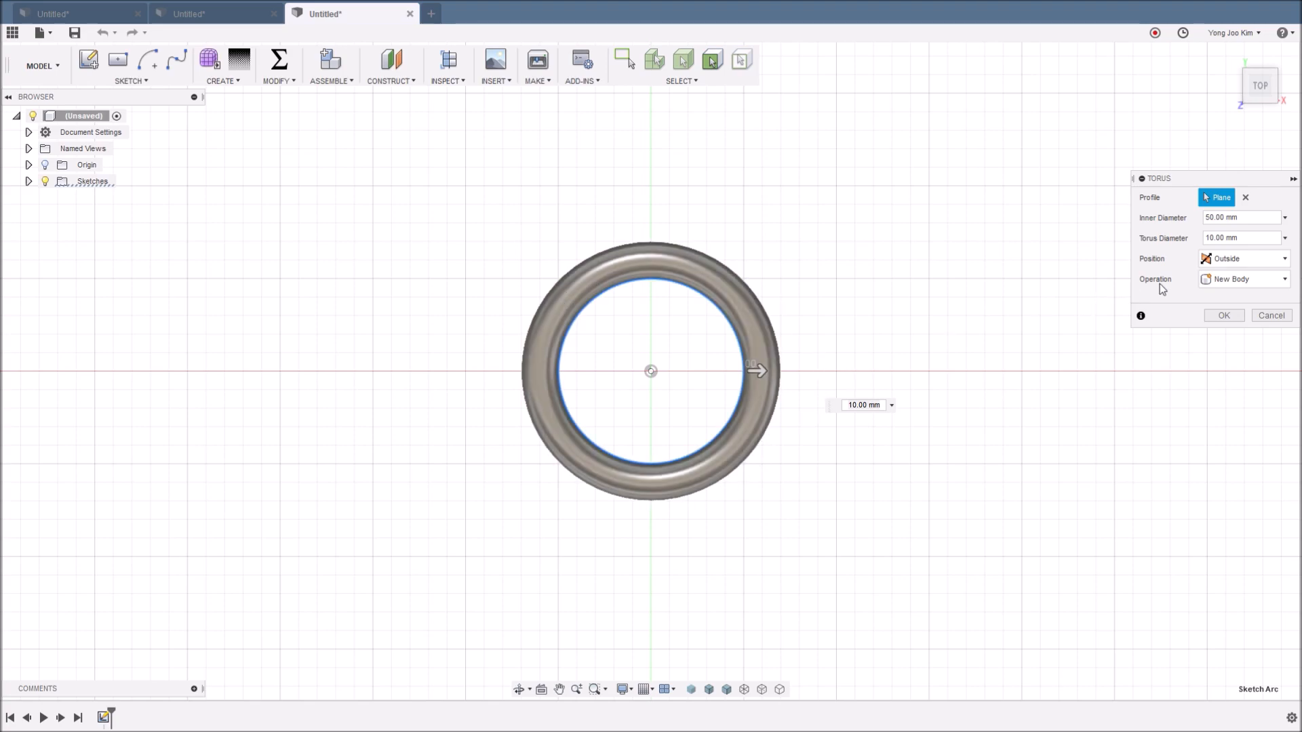
# Set the torus position to On Center and create it as a new body with a 10 mm torus diameter
pyautogui.click(1268, 269)
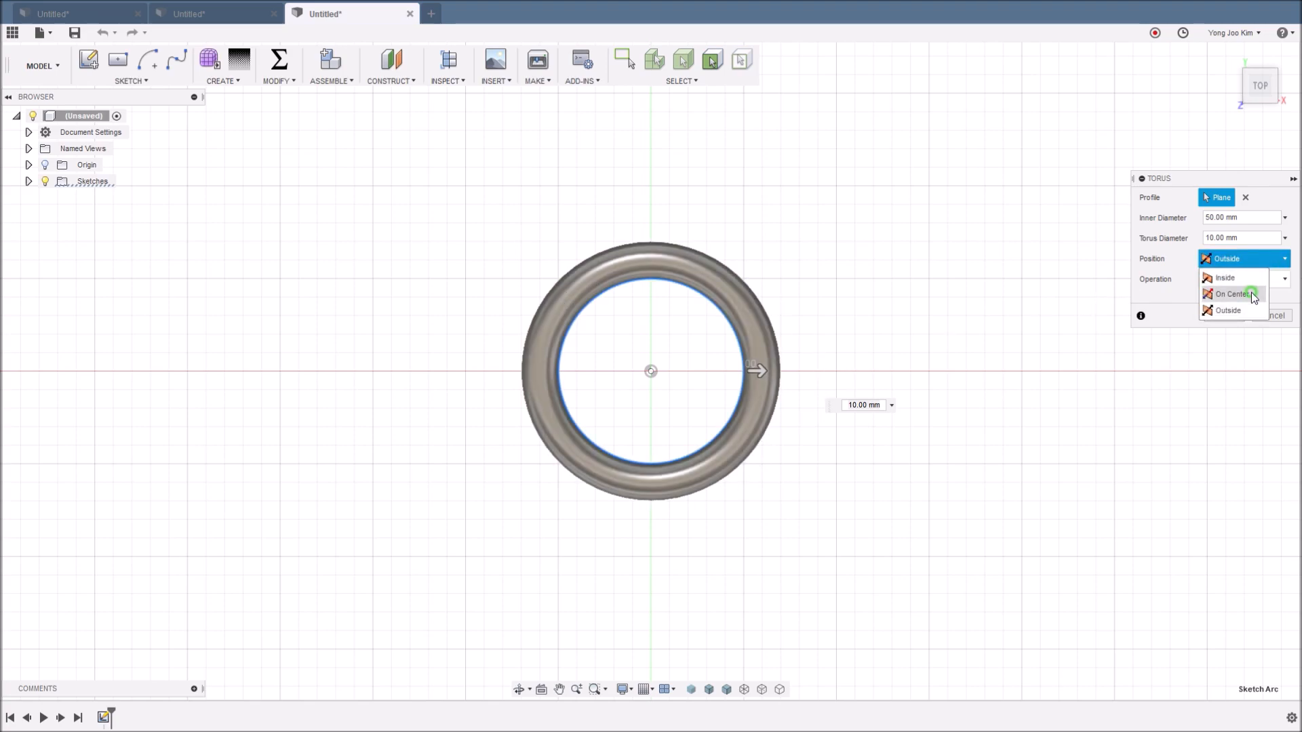
pyautogui.click(1250, 294)
pyautogui.keyDown('shift'); pyautogui.moveTo(873, 340); pyautogui.dragTo(826, 225, button='middle'); pyautogui.keyUp('shift')
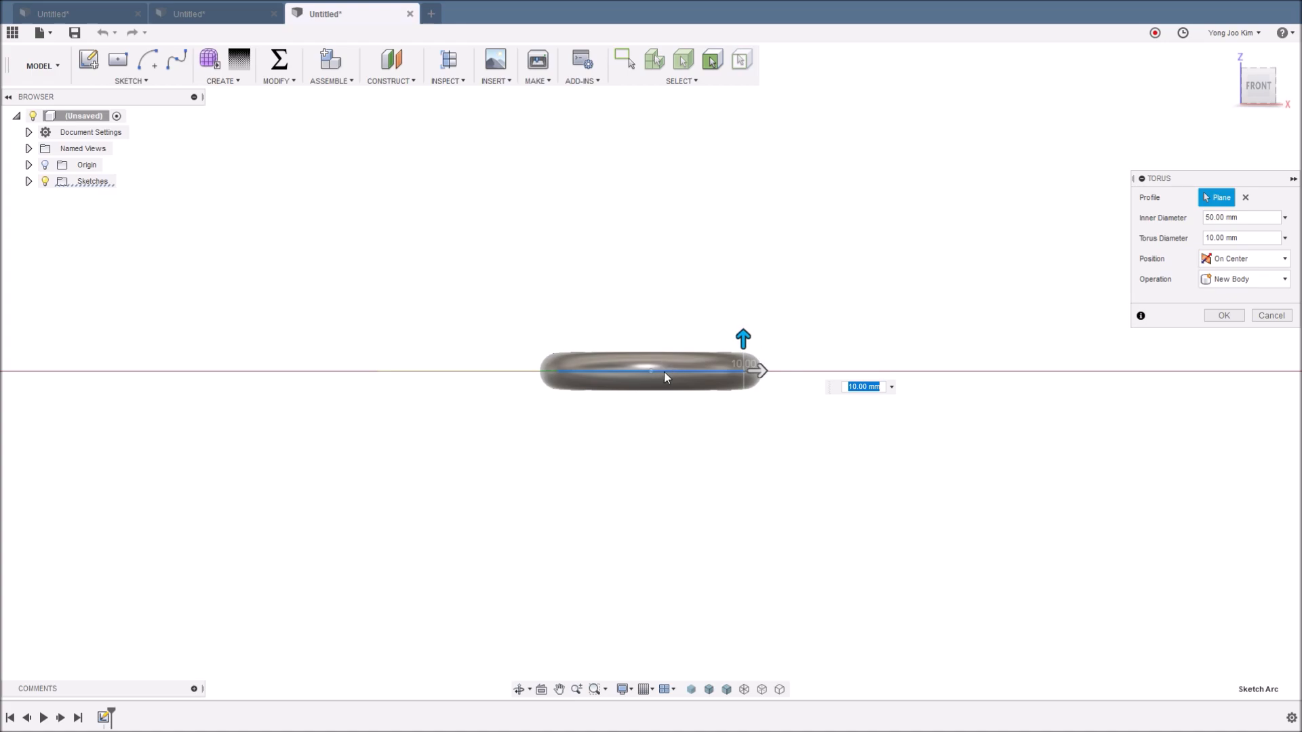
pyautogui.keyDown('shift'); pyautogui.moveTo(816, 349); pyautogui.dragTo(851, 389, button='middle'); pyautogui.keyUp('shift')
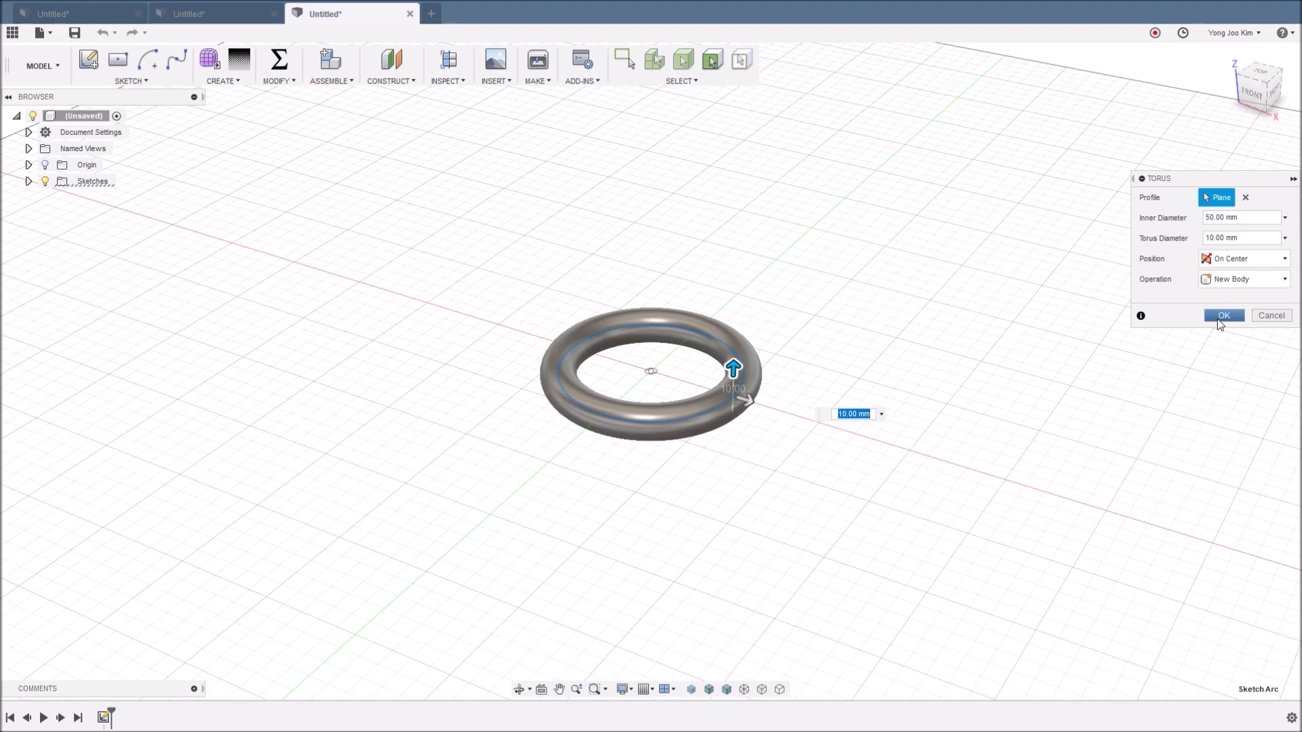
pyautogui.click(1222, 315)
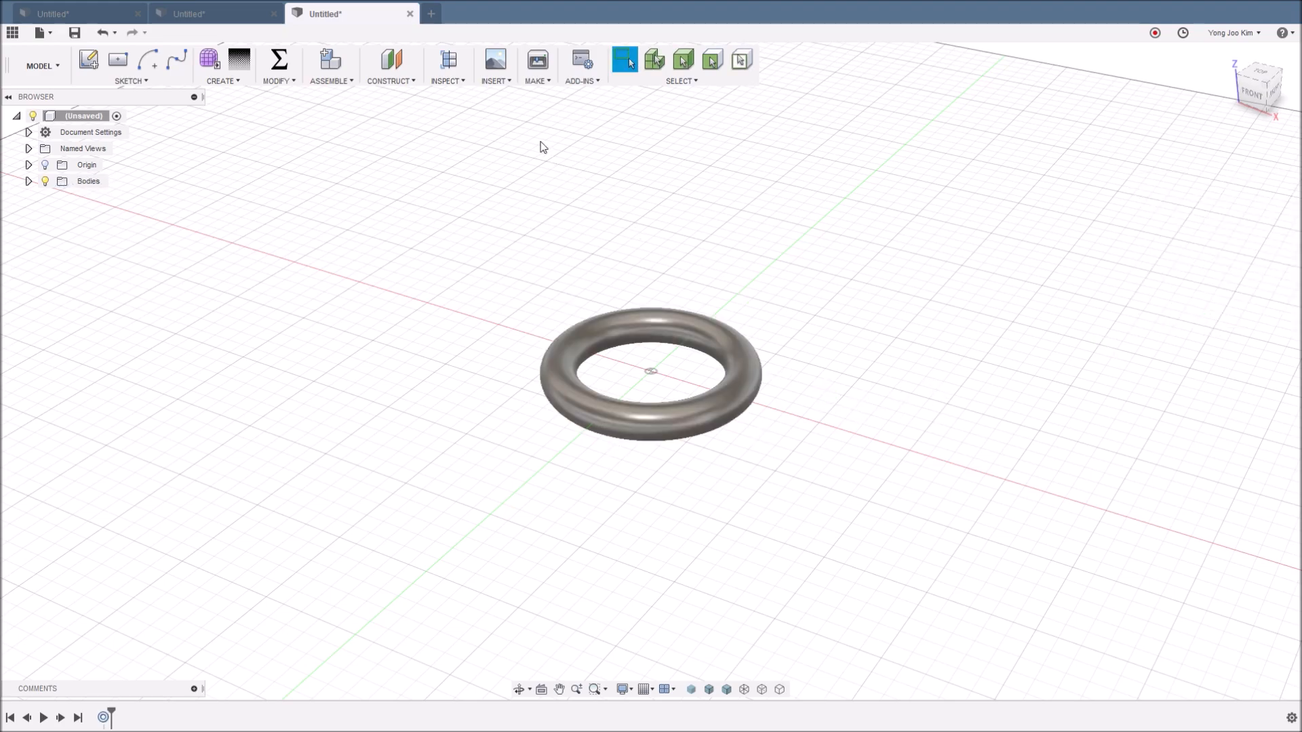
# In a new design, create a 50 mm diameter circular-section coil on the horizontal plane at the origin, with 3 revolutions, 56.25 mm height and 12.5 mm section
pyautogui.click(431, 14)
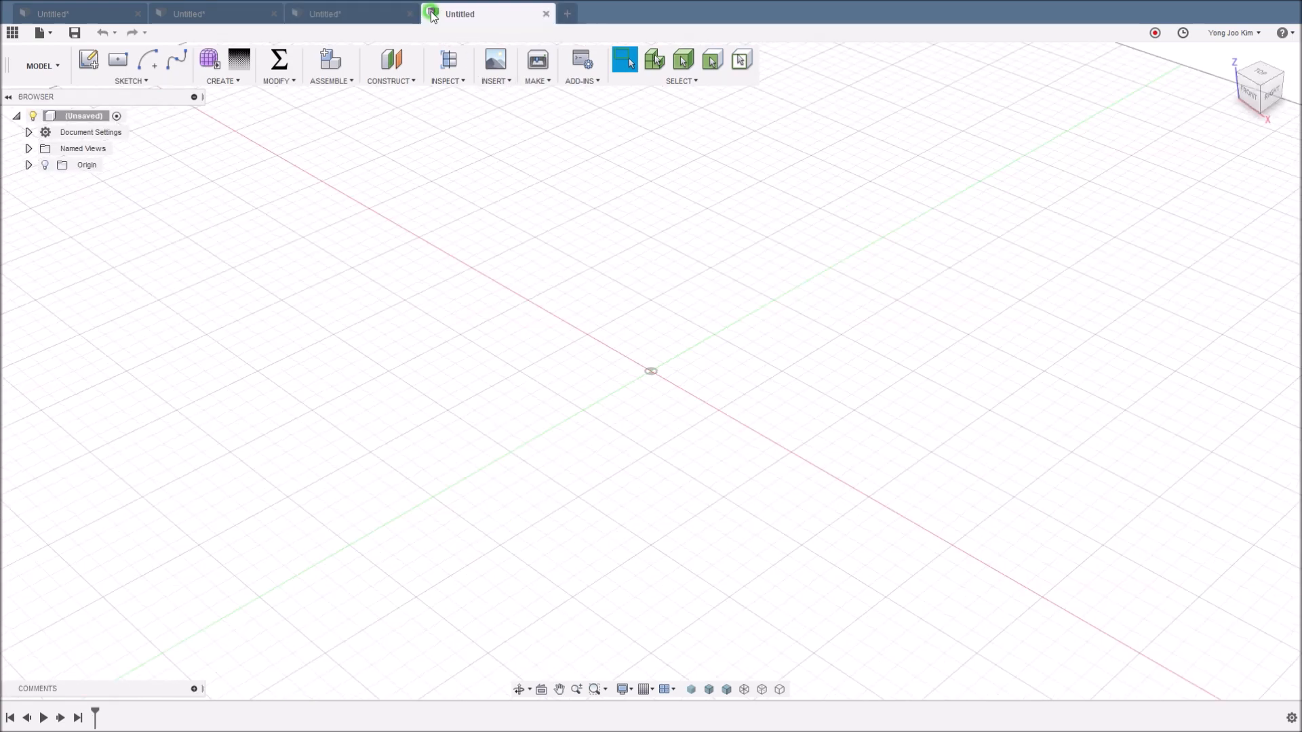
pyautogui.click(240, 80)
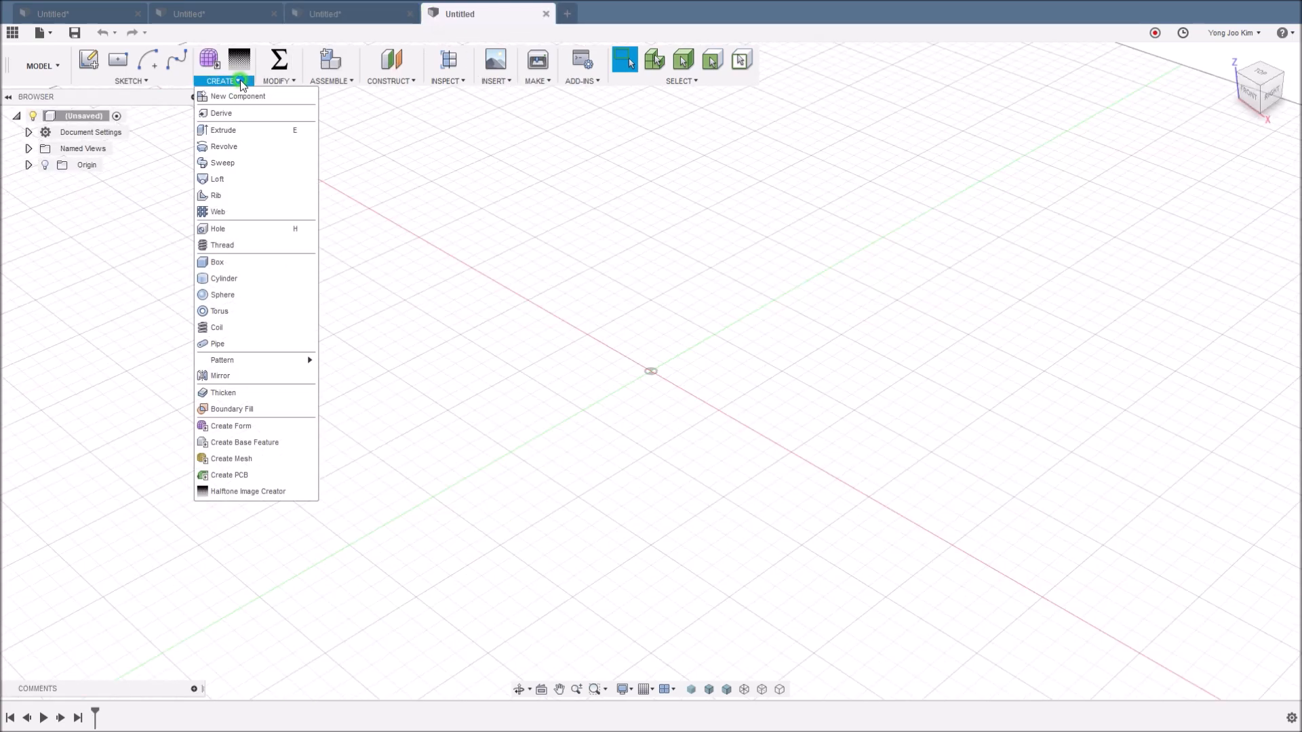
pyautogui.click(250, 327)
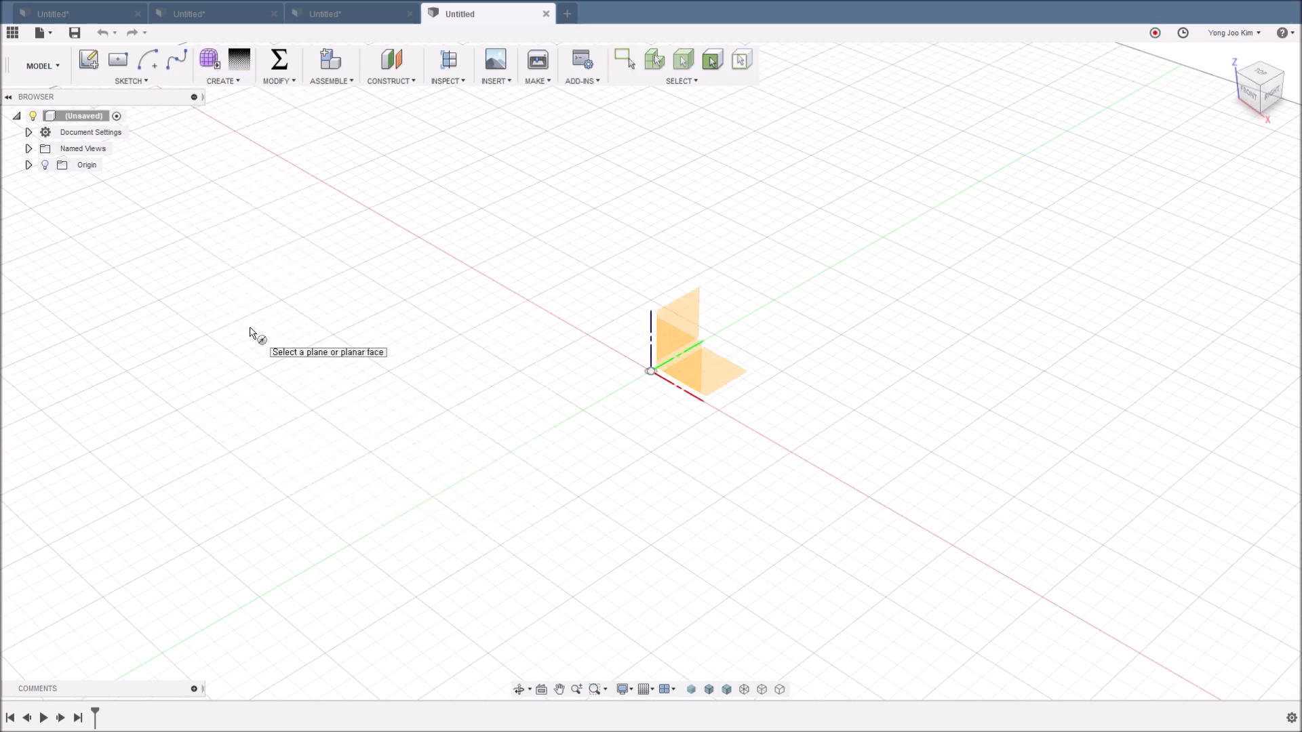
pyautogui.click(726, 384)
pyautogui.click(653, 375)
pyautogui.click(714, 408)
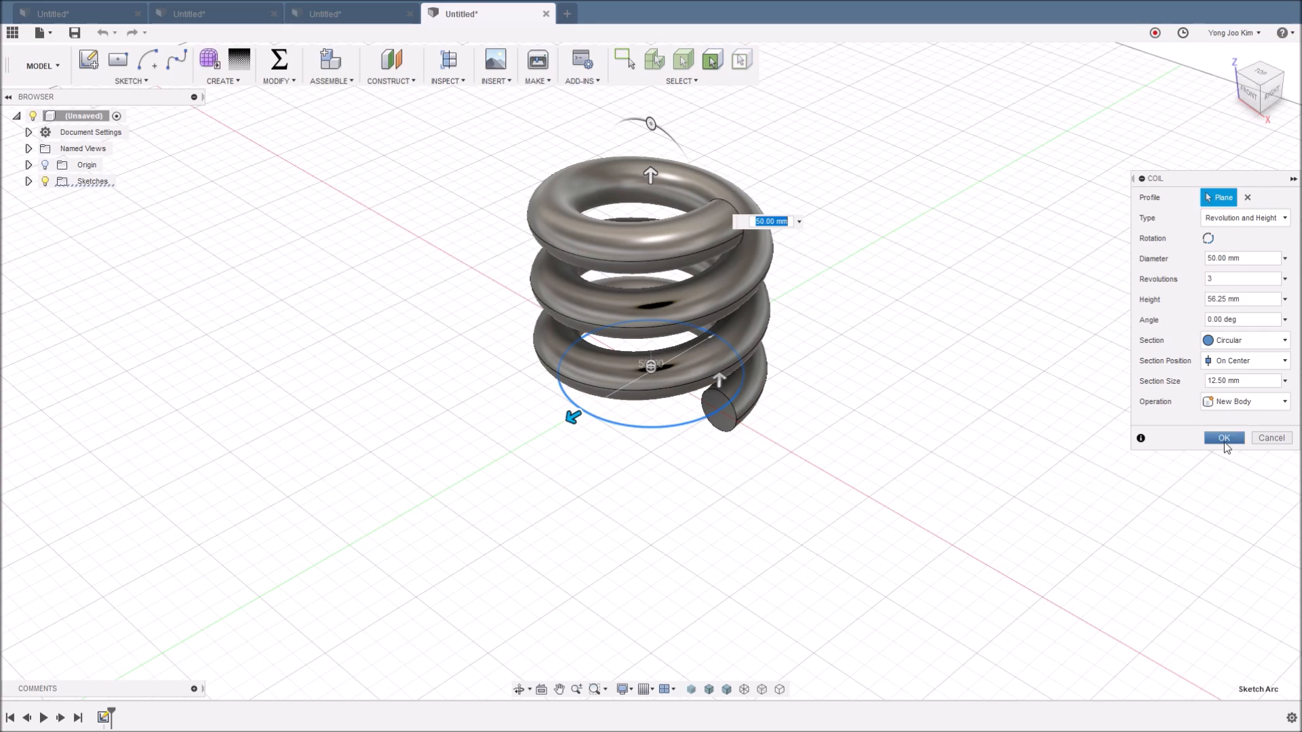
pyautogui.click(1223, 440)
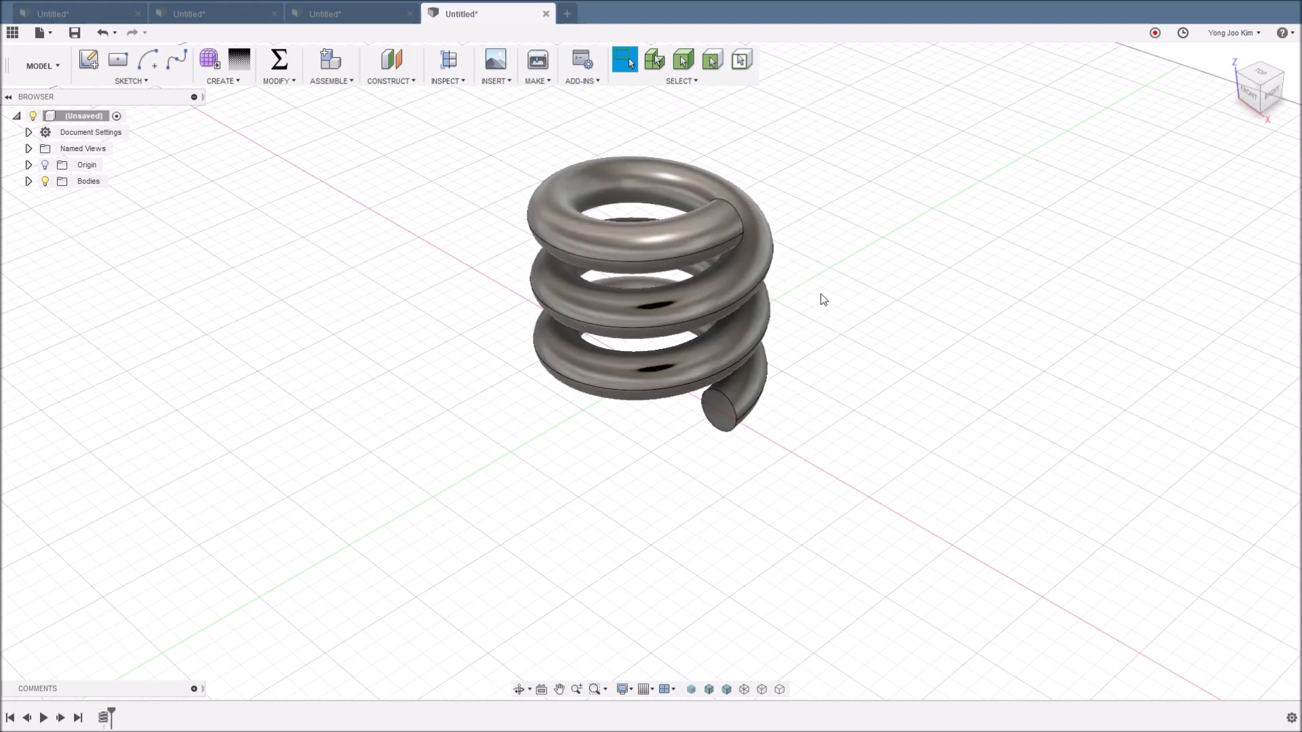
# Examine the helical edge along the coil and undo the coil's creation
pyautogui.click(717, 246)
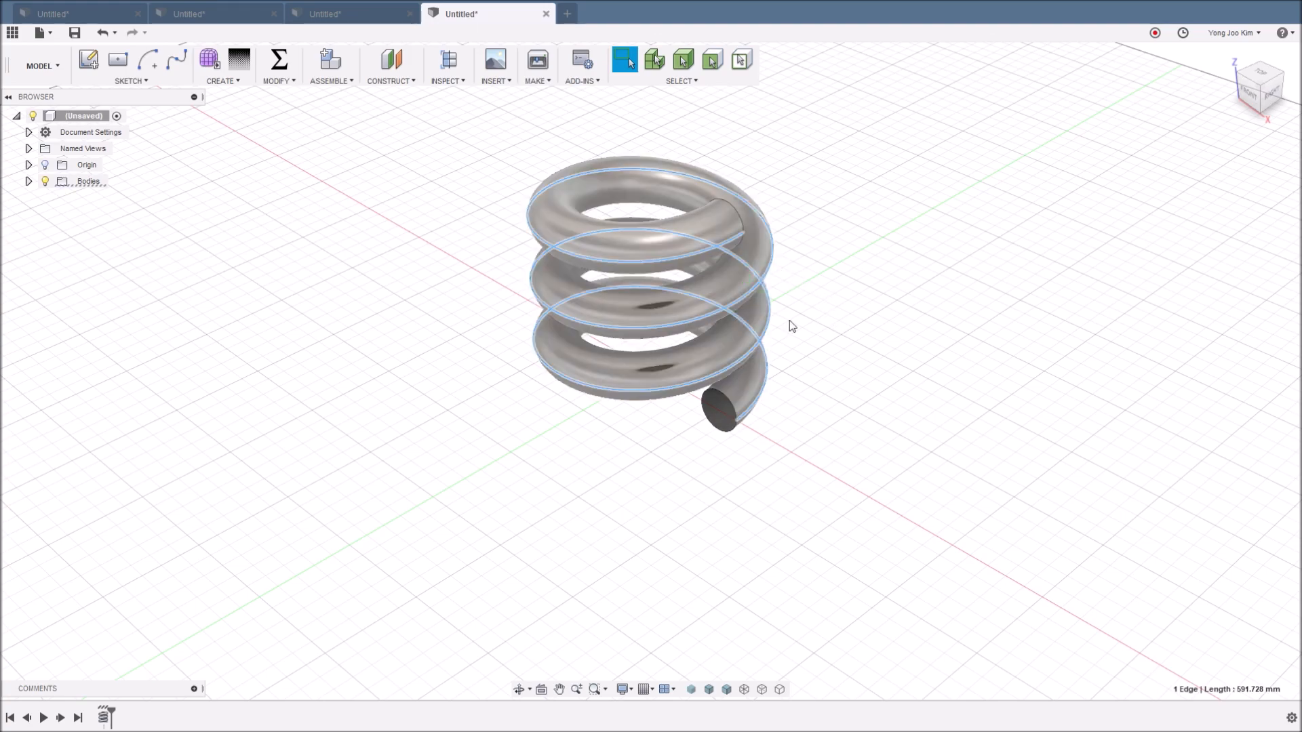
pyautogui.keyDown('shift'); pyautogui.moveTo(825, 346); pyautogui.dragTo(708, 237, button='middle'); pyautogui.keyUp('shift')
pyautogui.keyDown('shift'); pyautogui.moveTo(813, 397); pyautogui.dragTo(848, 410, button='middle'); pyautogui.keyUp('shift')
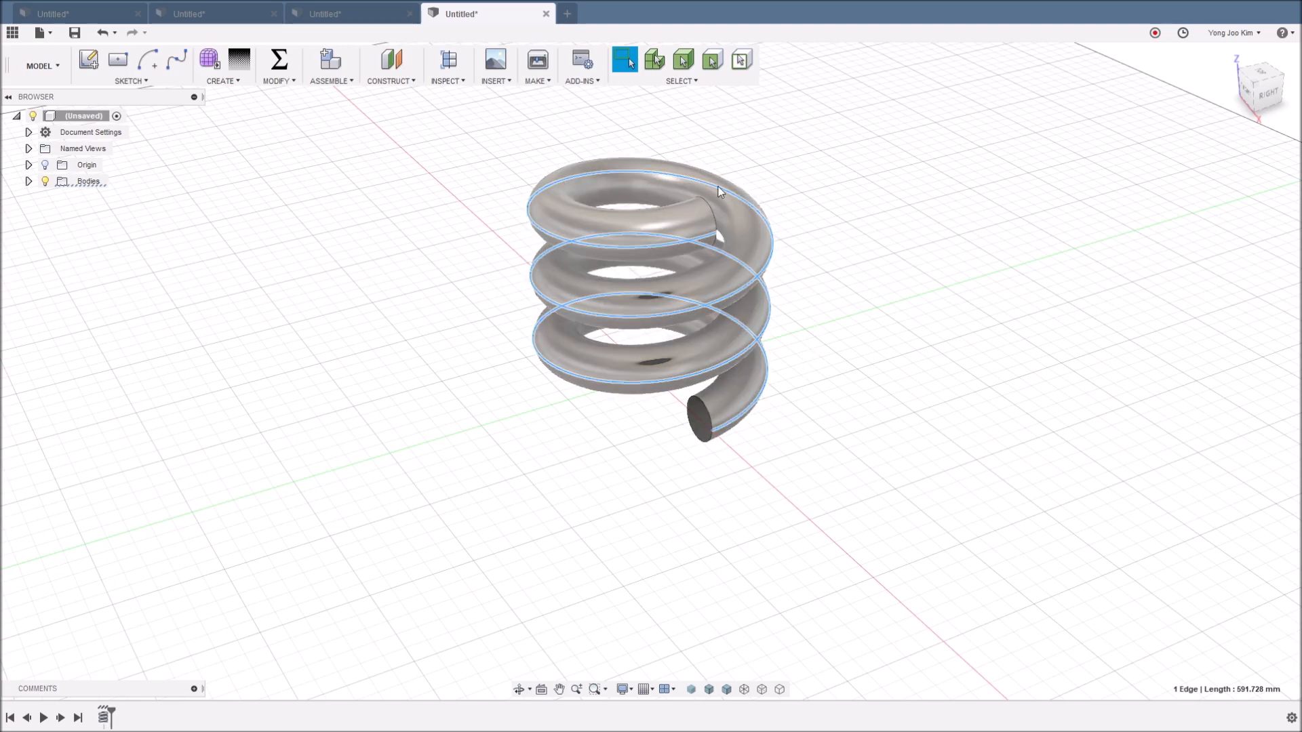
pyautogui.click(814, 351)
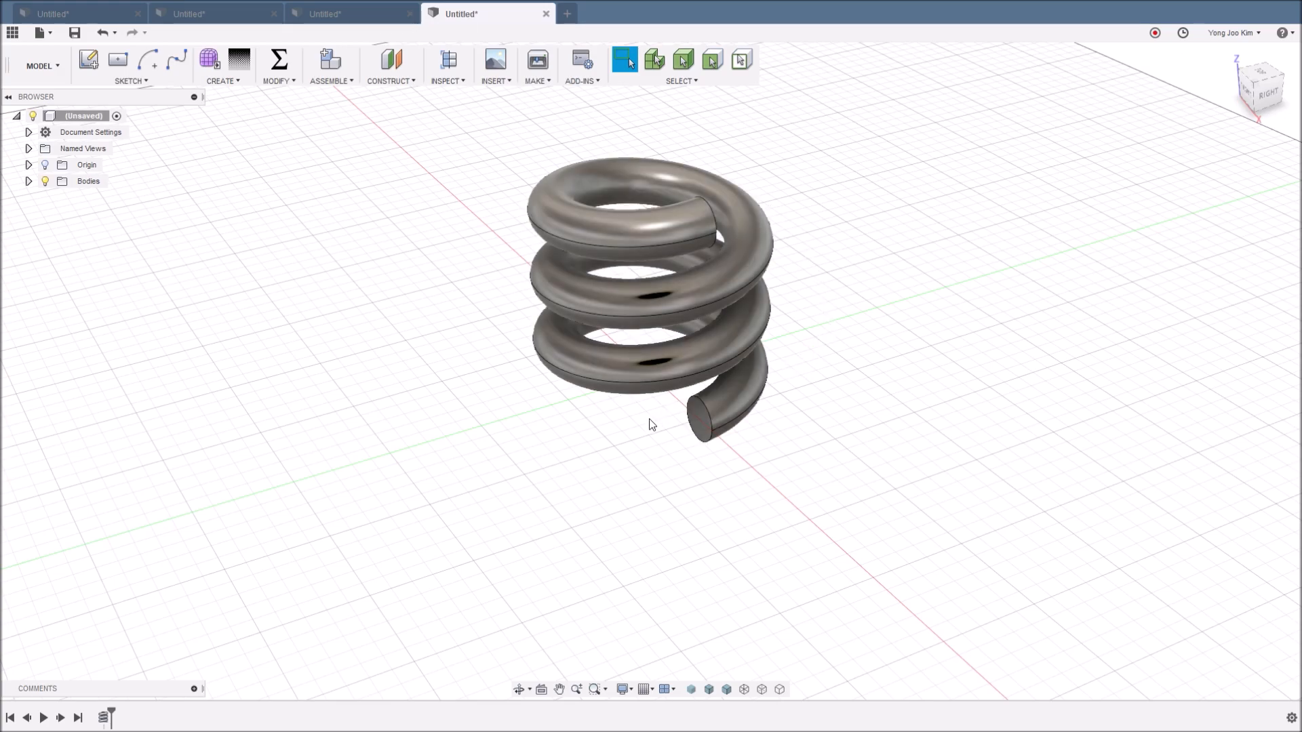
pyautogui.hotkey('ctrl', 'z')
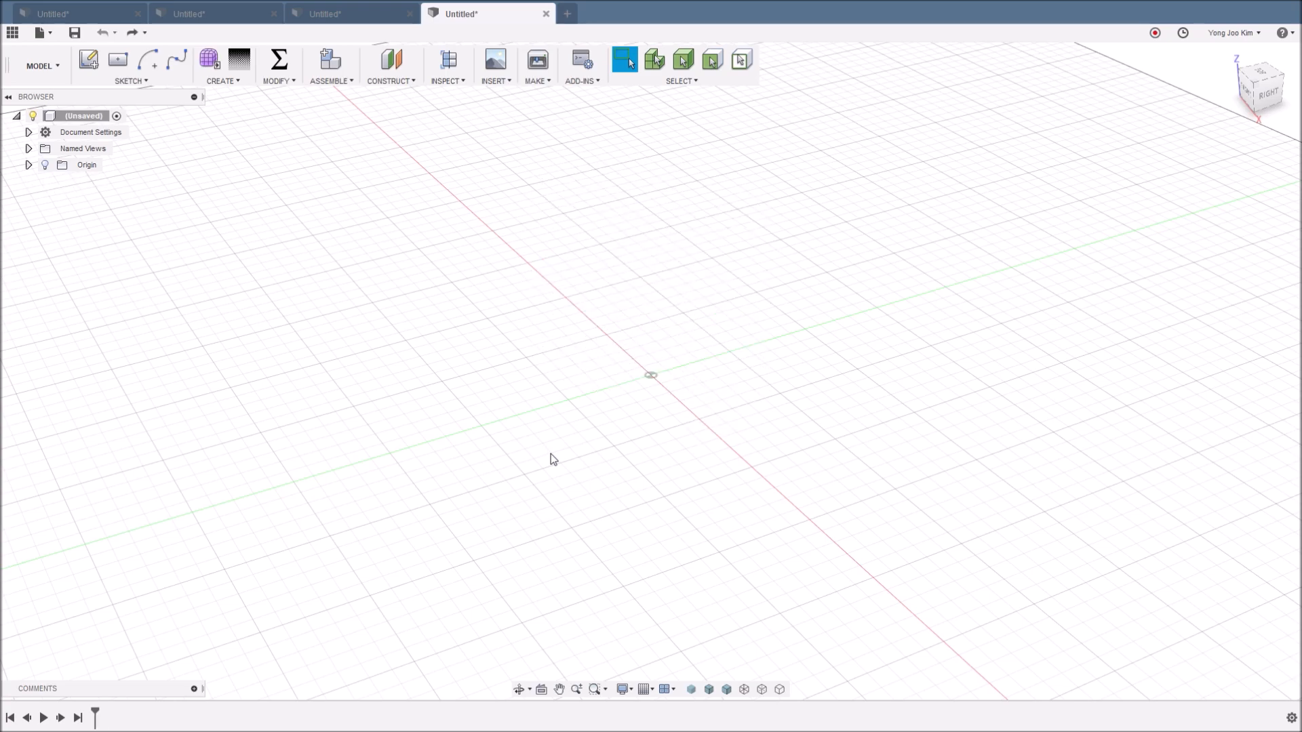
# Start a new coil on the horizontal plane, centred on the origin, with a 50 mm diameter
pyautogui.click(231, 80)
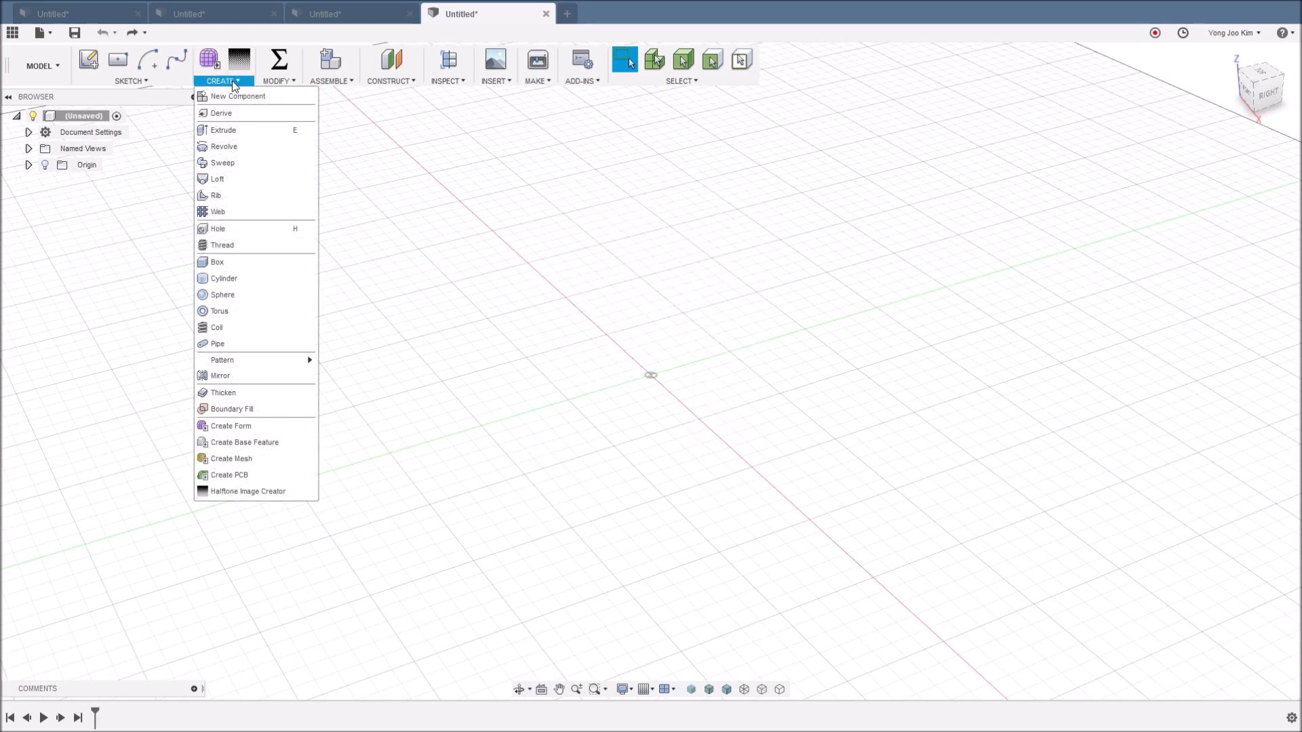
pyautogui.click(250, 328)
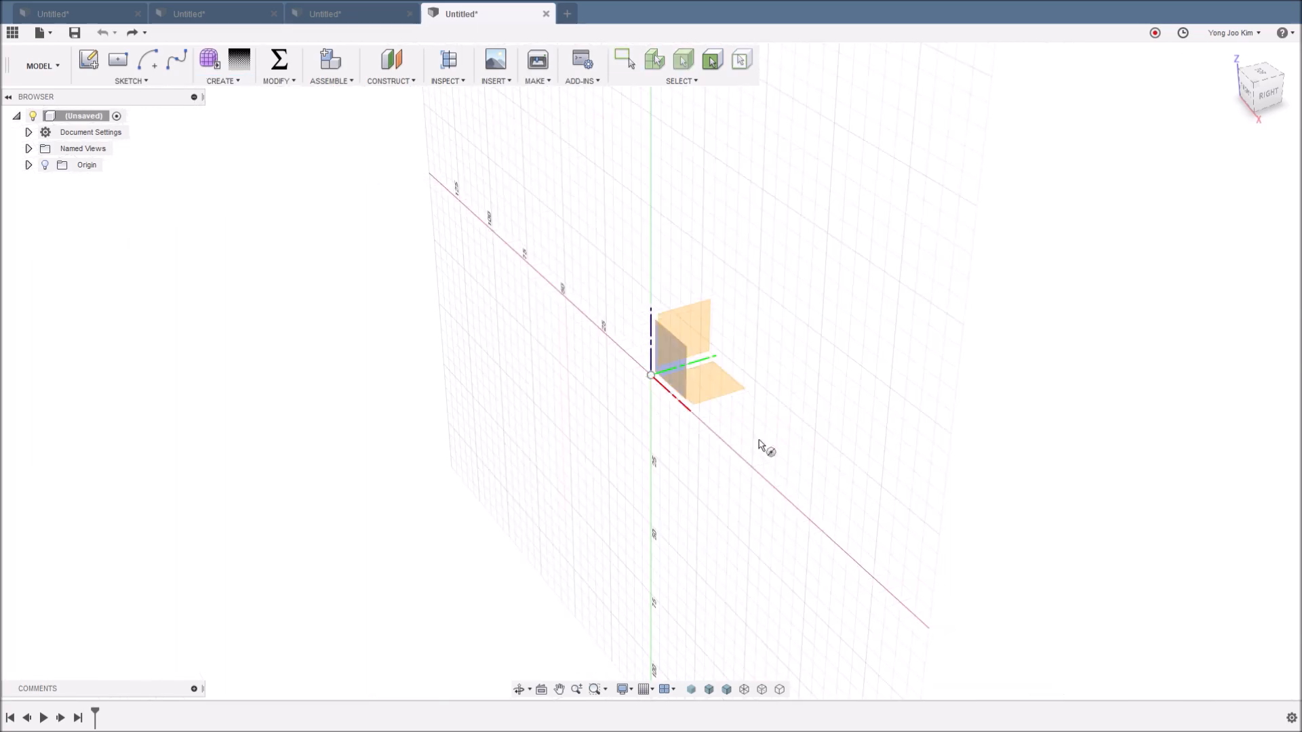
pyautogui.click(713, 391)
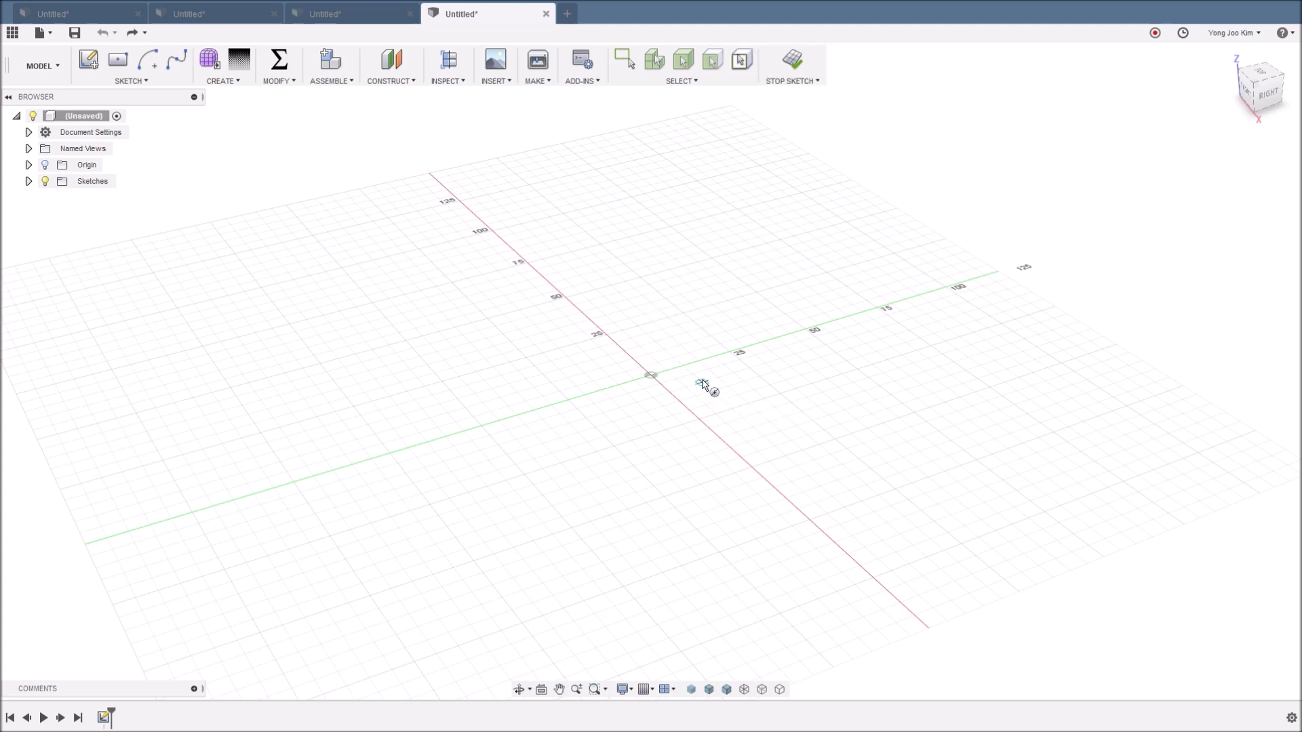
pyautogui.click(650, 376)
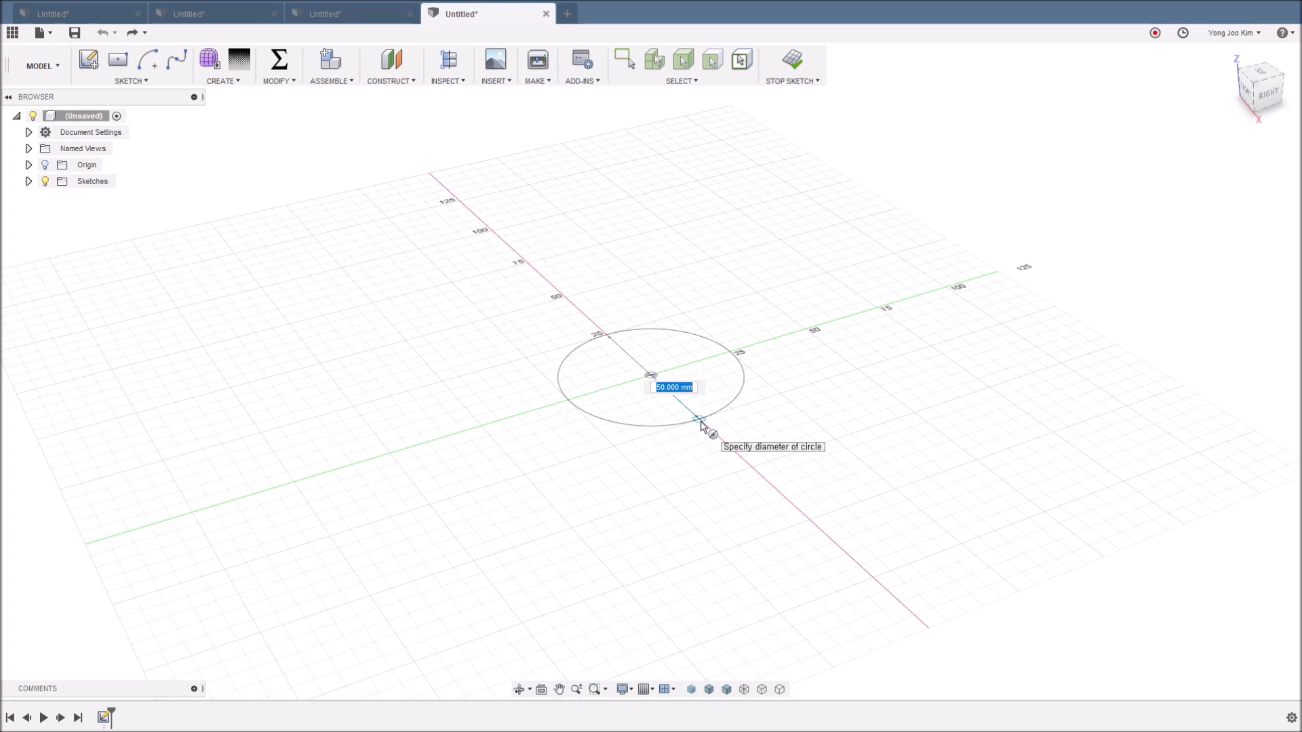
pyautogui.click(702, 426)
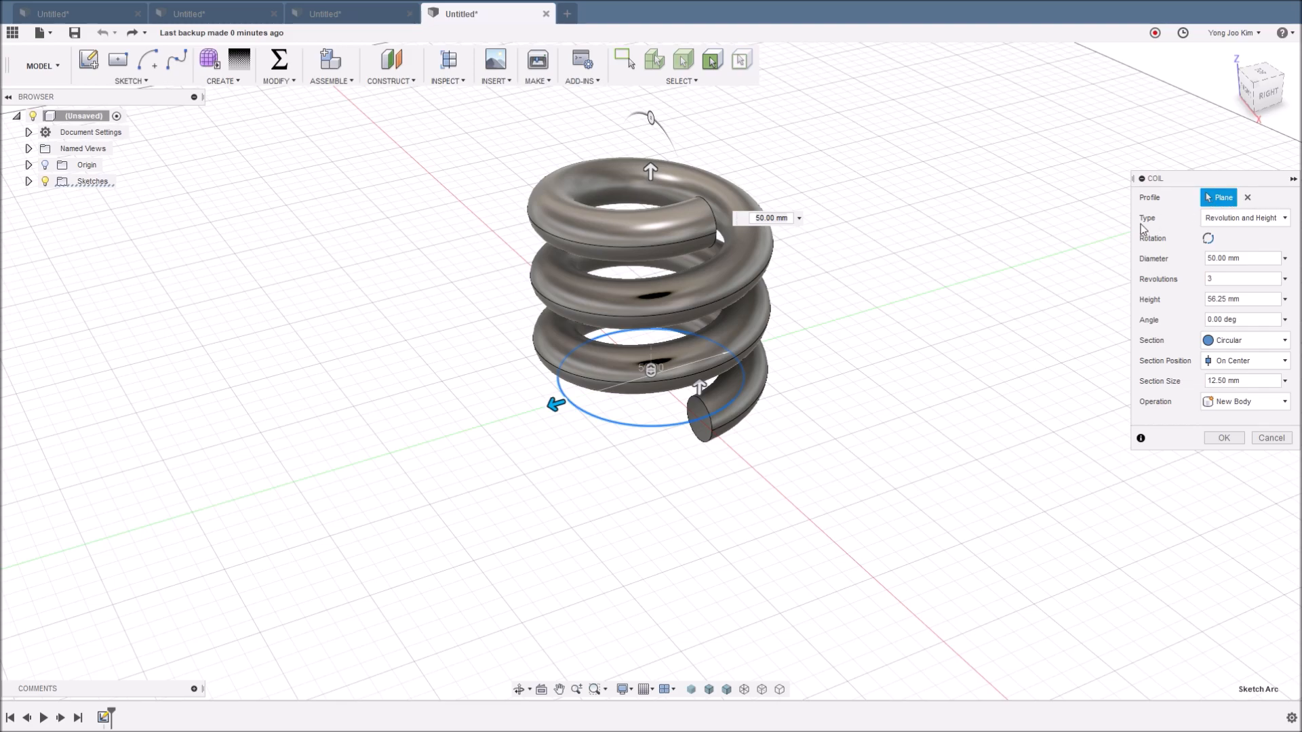
# Review the coil type options, keep Revolution and Height, and set the coil's height to 60 mm
pyautogui.click(1218, 219)
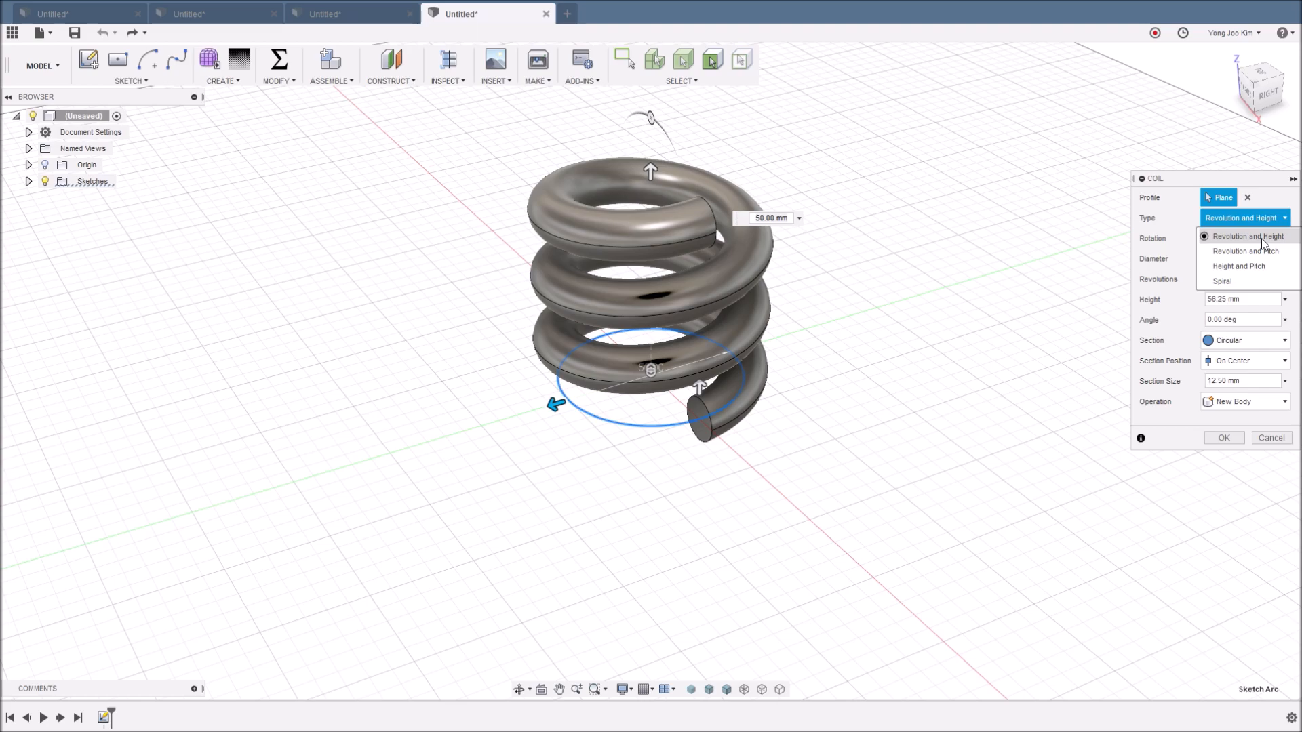
pyautogui.click(1193, 230)
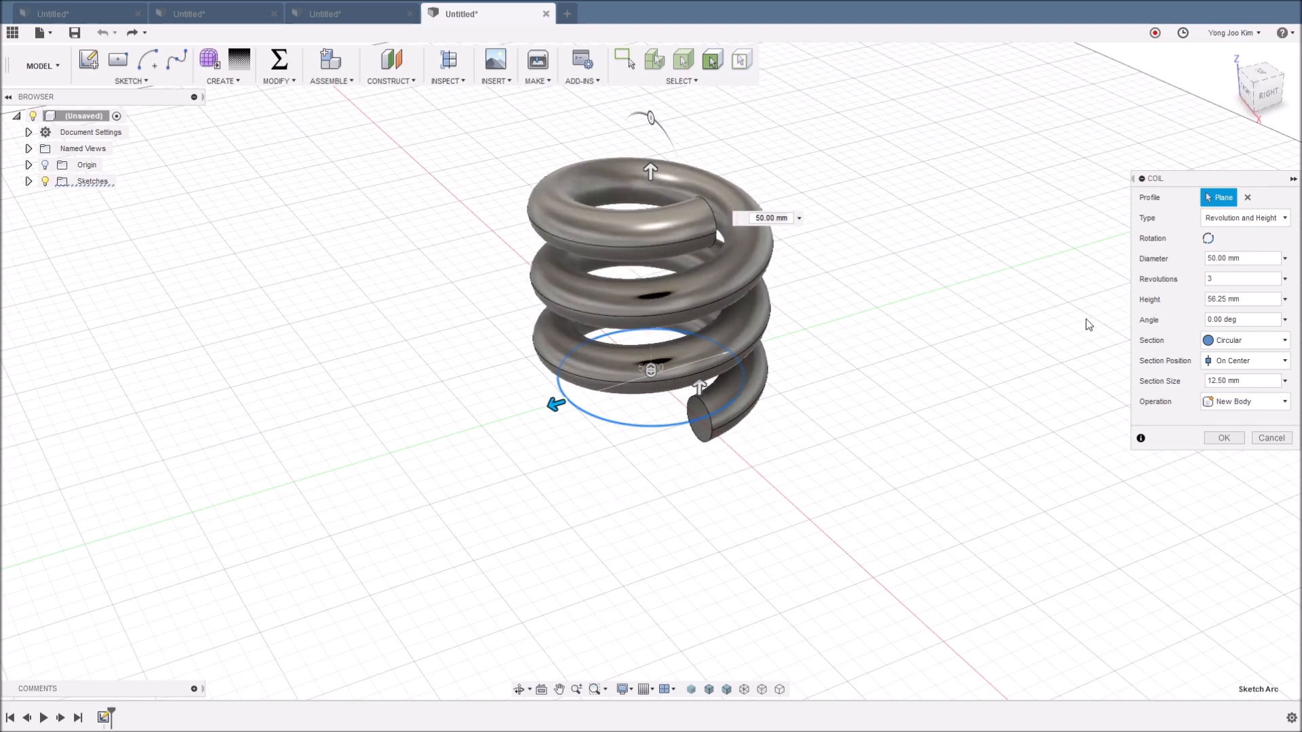
pyautogui.click(1212, 302)
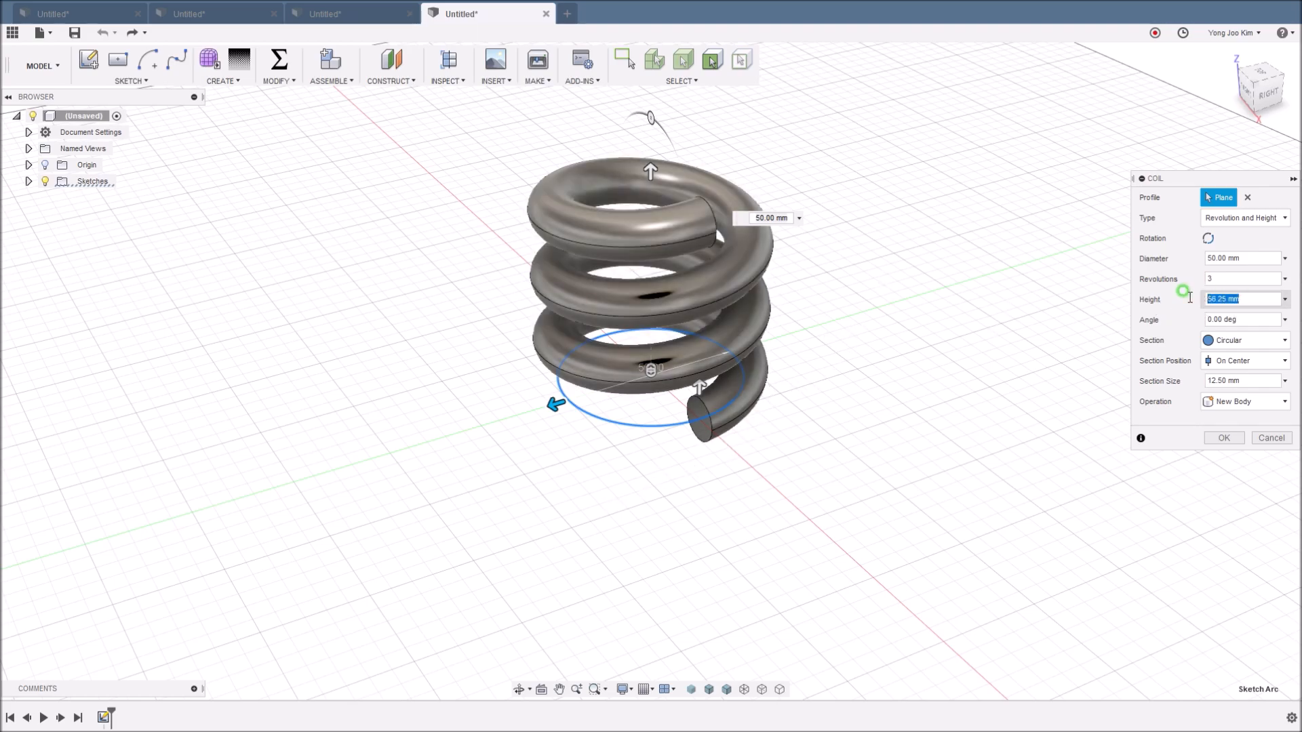
pyautogui.write('60')
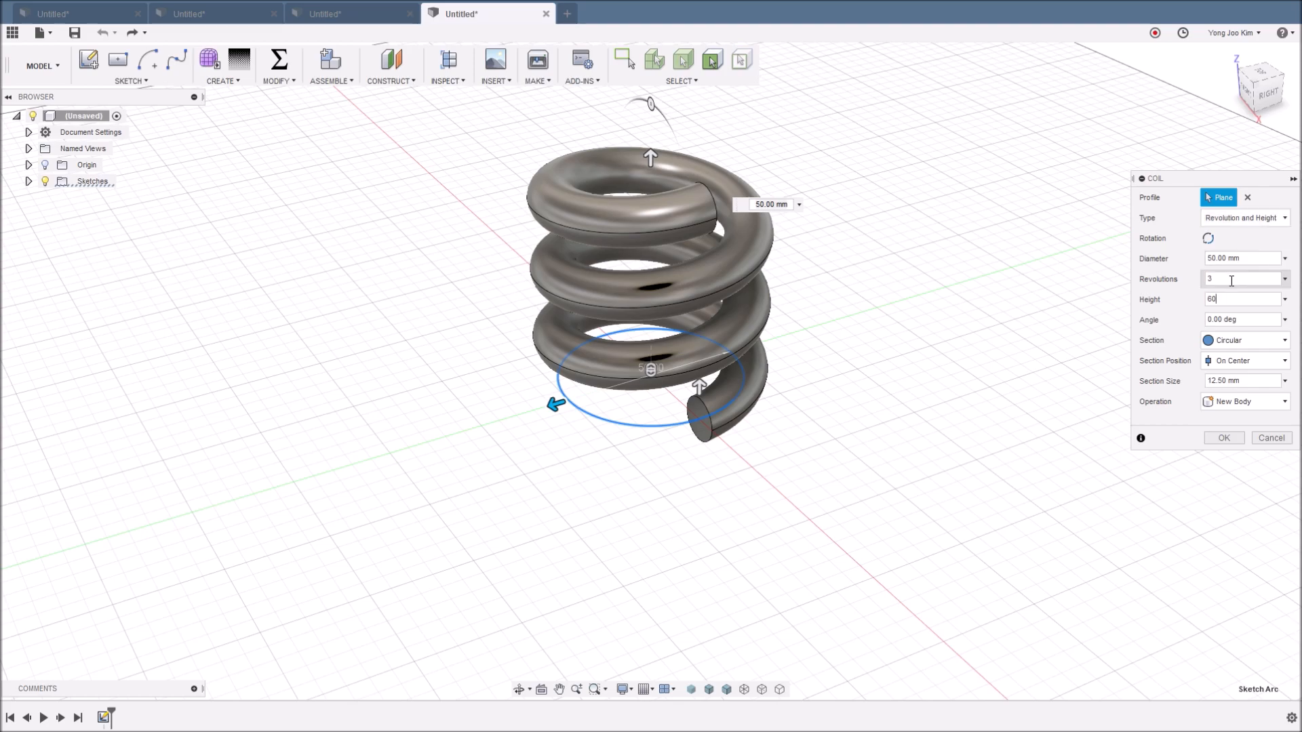
# Switch the coil's type to Revolution and Pitch and review its revolutions and pitch values
pyautogui.moveTo(1222, 279); pyautogui.dragTo(1166, 301)
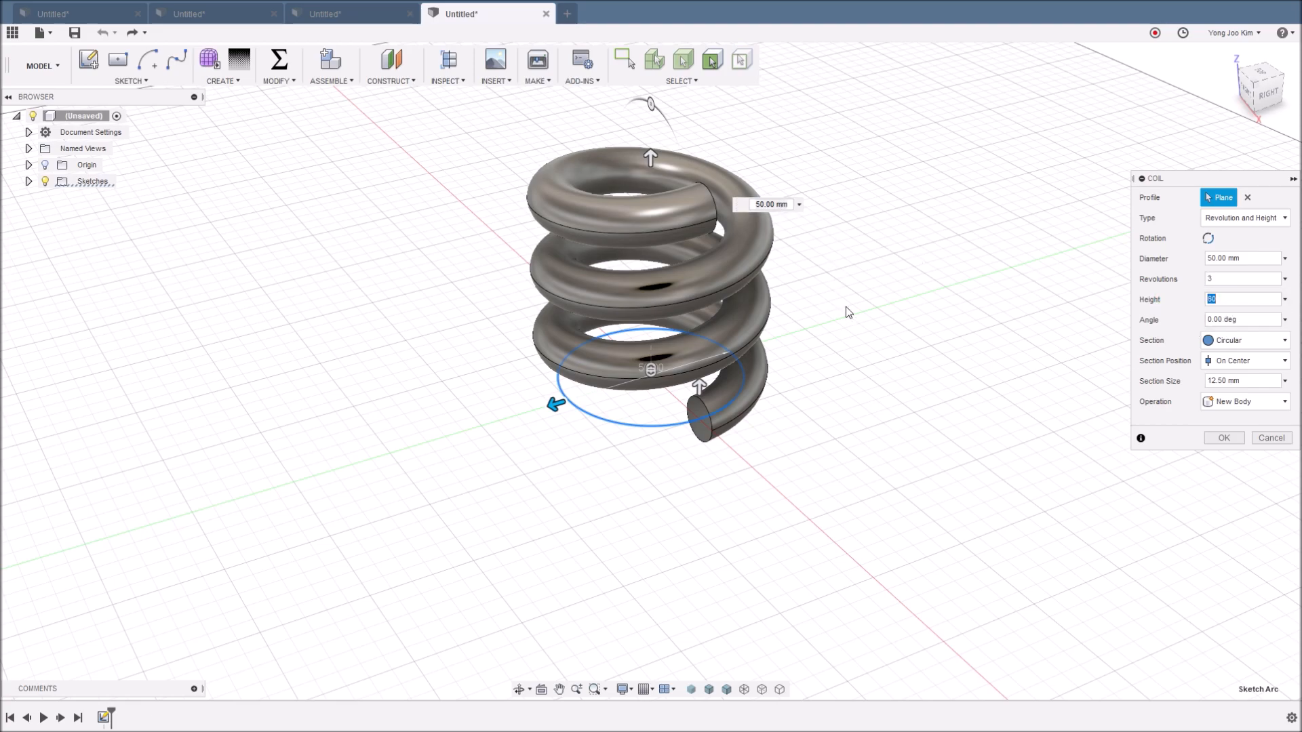
pyautogui.click(1269, 218)
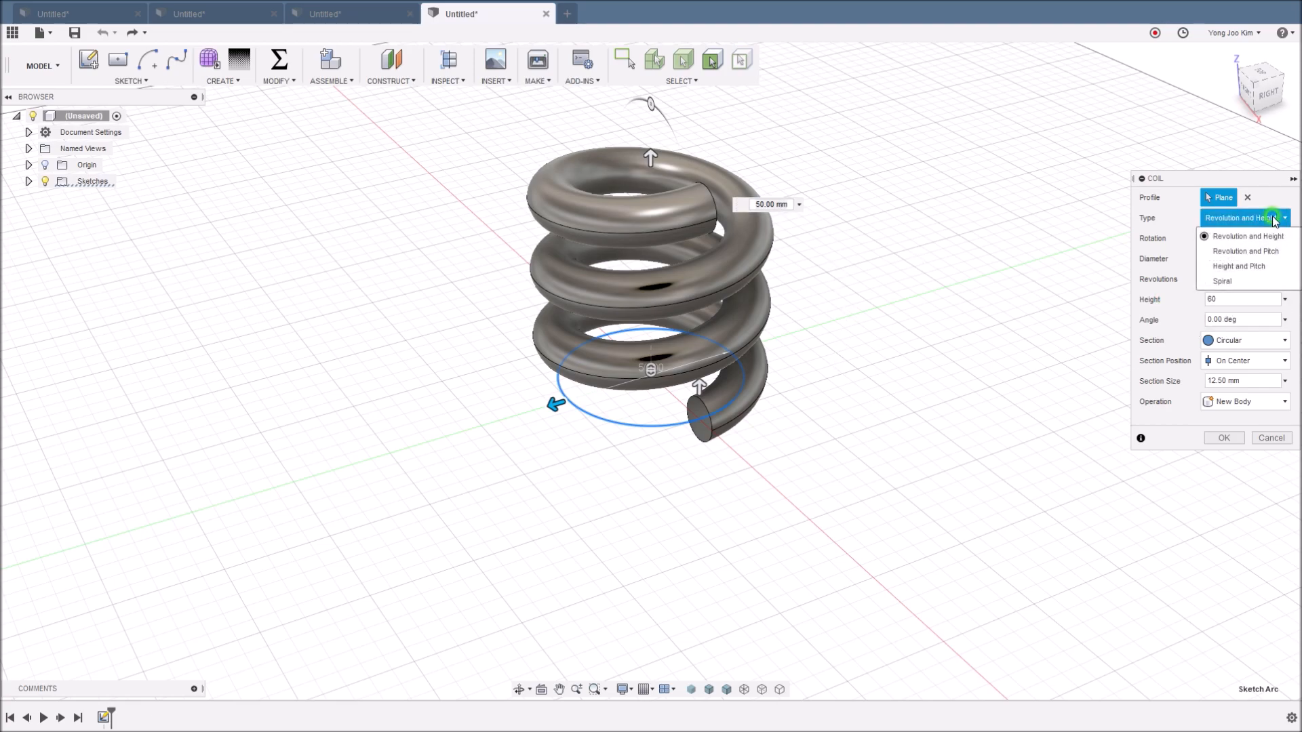
pyautogui.click(1271, 252)
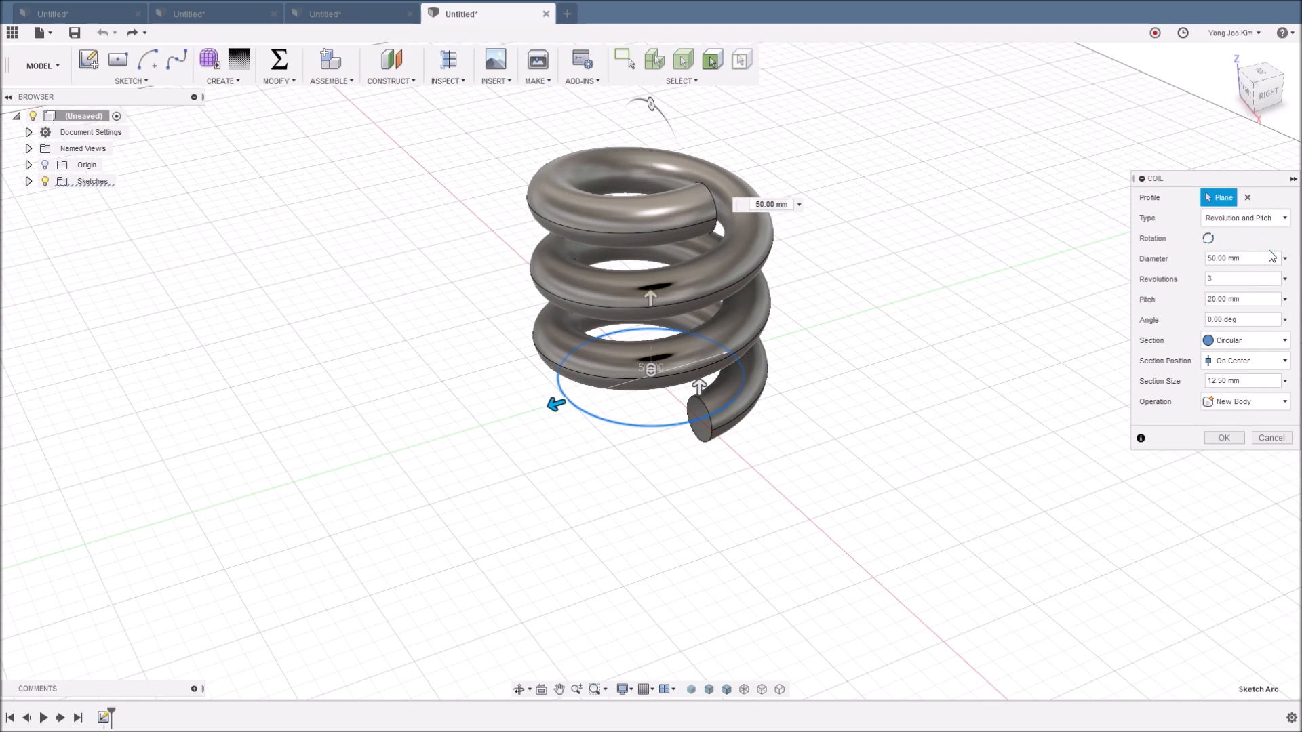
pyautogui.click(1237, 280)
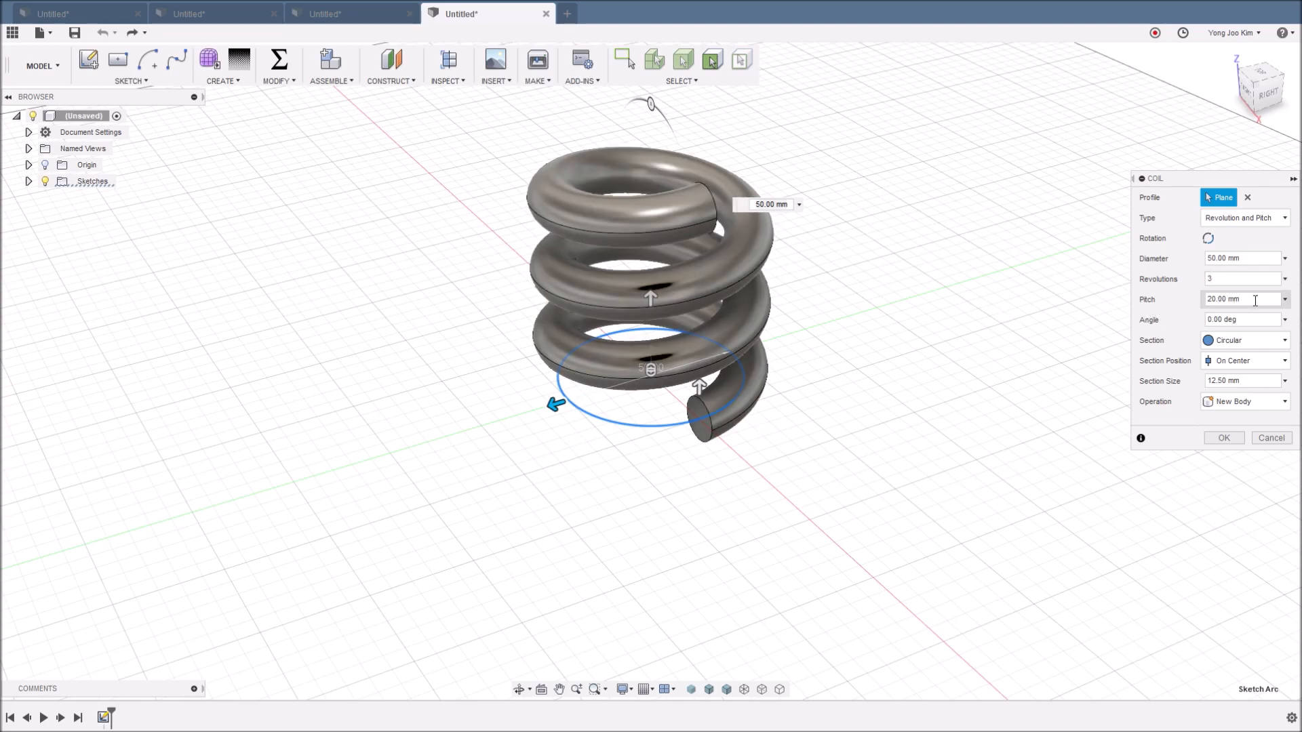
pyautogui.click(1259, 298)
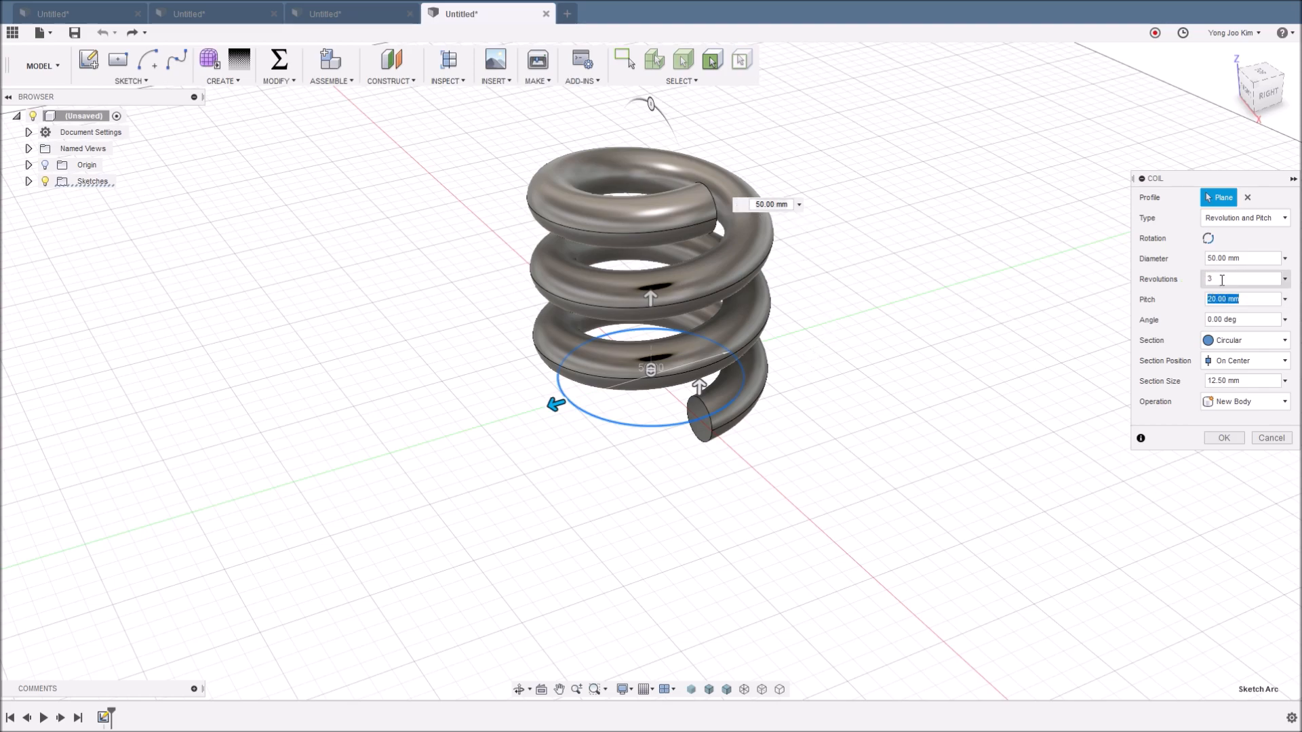
# Switch the coil's type to Height and Pitch and review its height and pitch values
pyautogui.click(1278, 221)
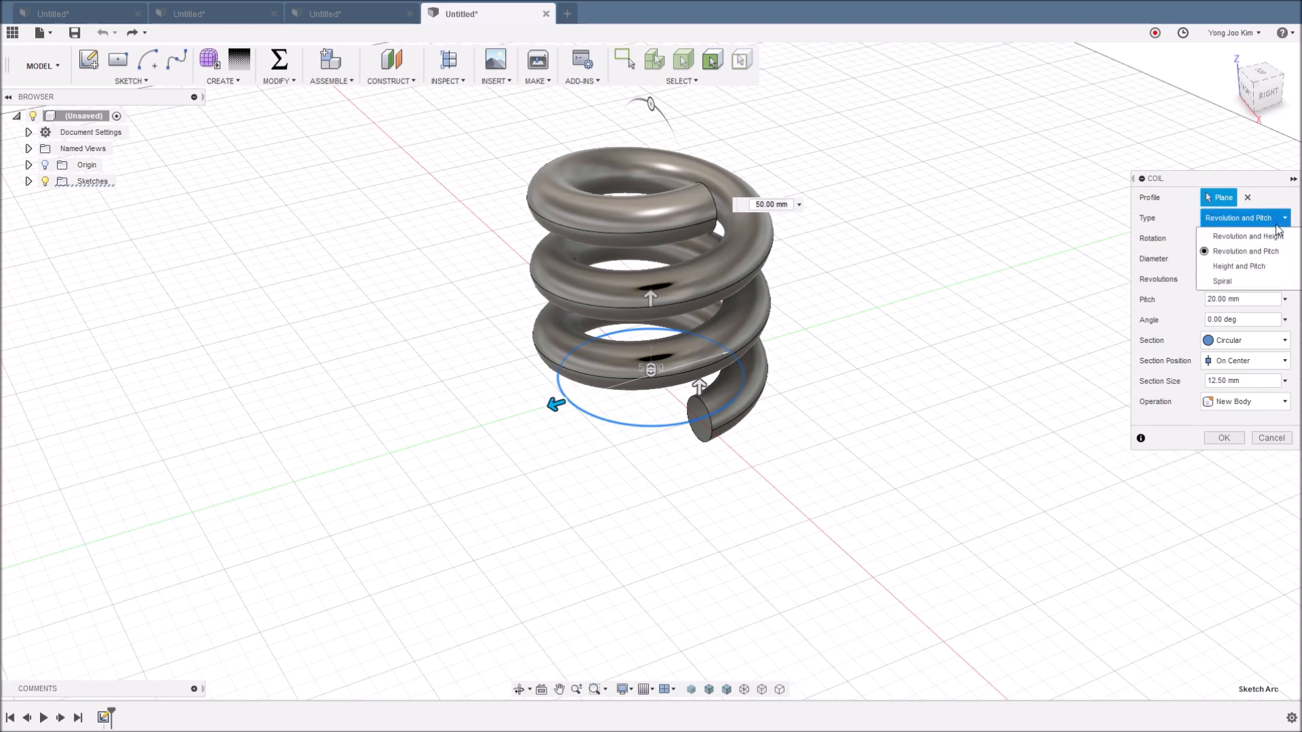
pyautogui.click(1251, 271)
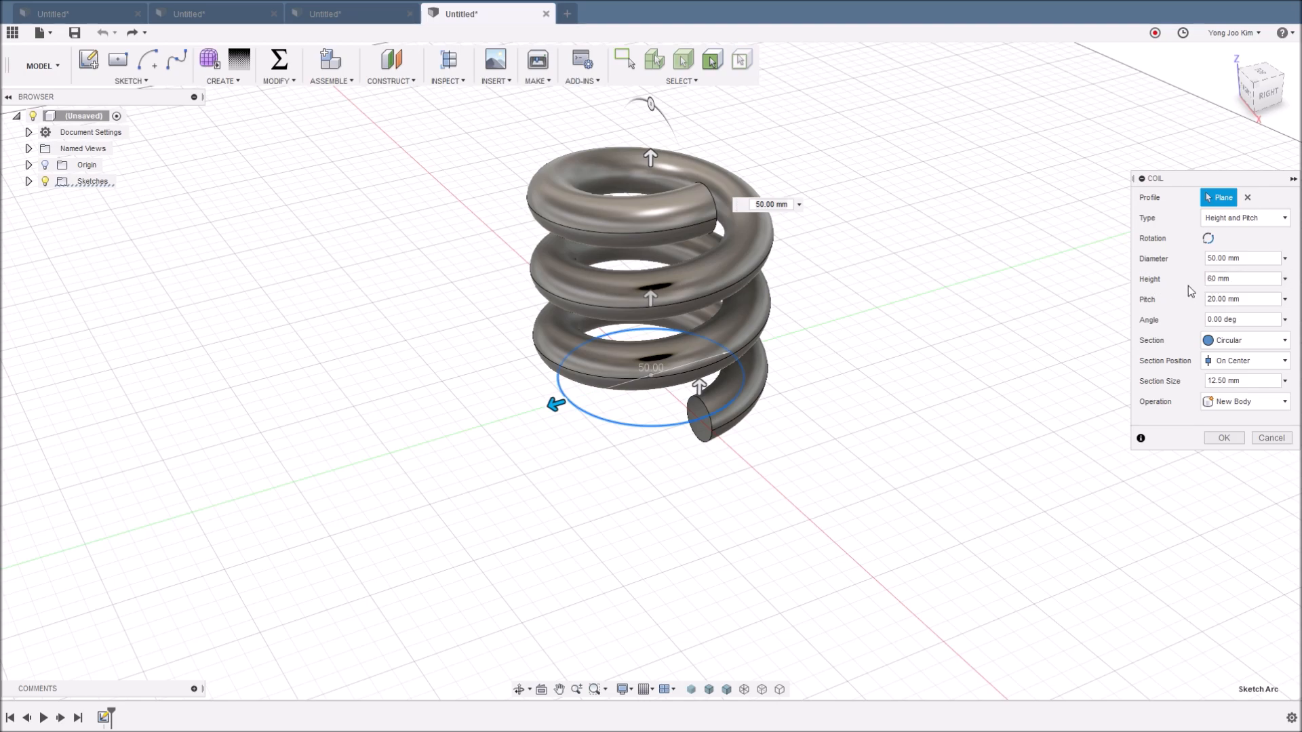
pyautogui.click(1232, 279)
pyautogui.moveTo(1232, 278); pyautogui.dragTo(1192, 299)
pyautogui.click(1265, 235)
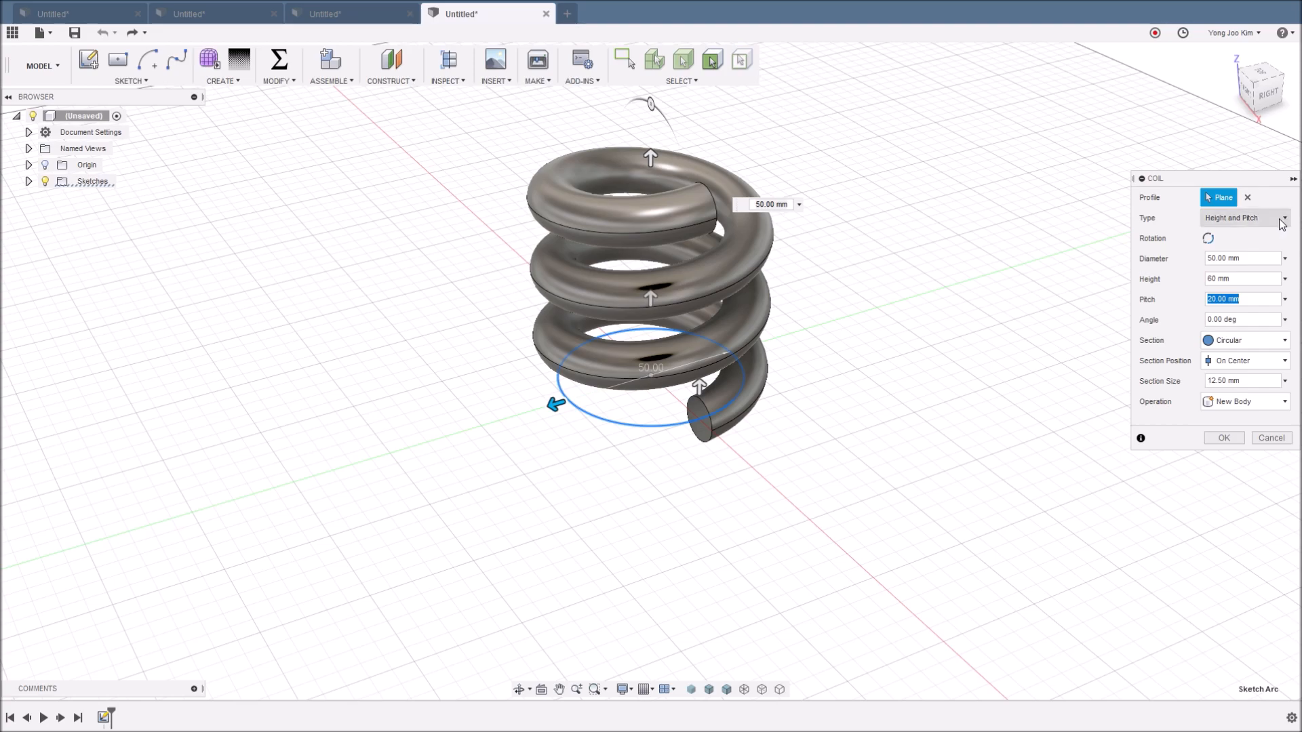
# Preview the coil as a Spiral, then return its type to Revolution and Height
pyautogui.click(1281, 222)
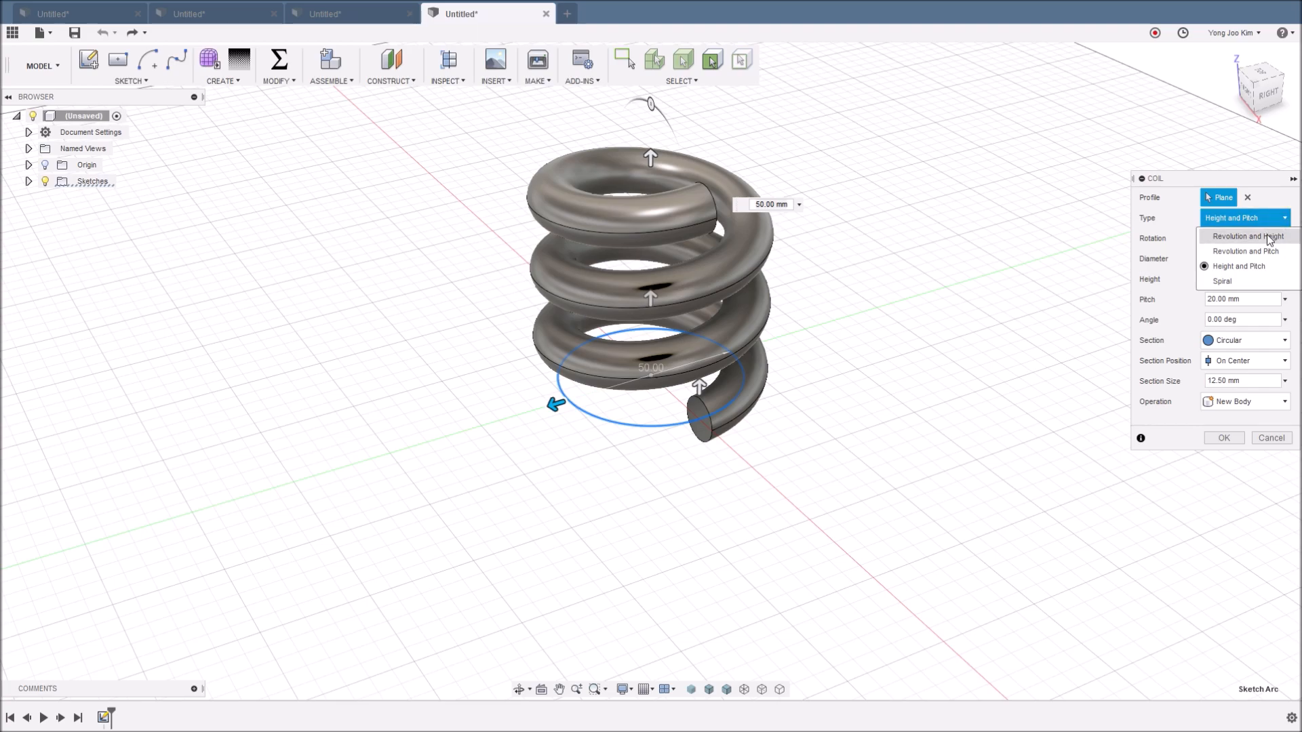
pyautogui.click(1237, 284)
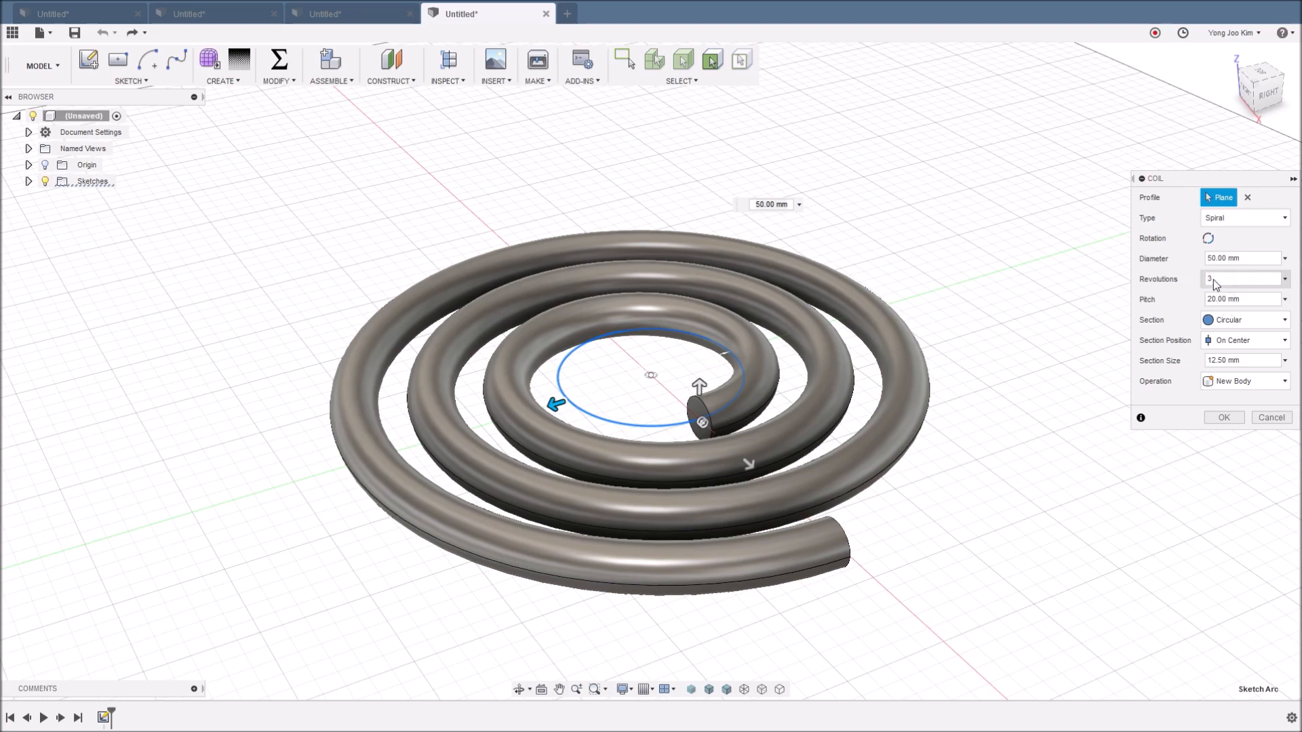
pyautogui.click(1283, 221)
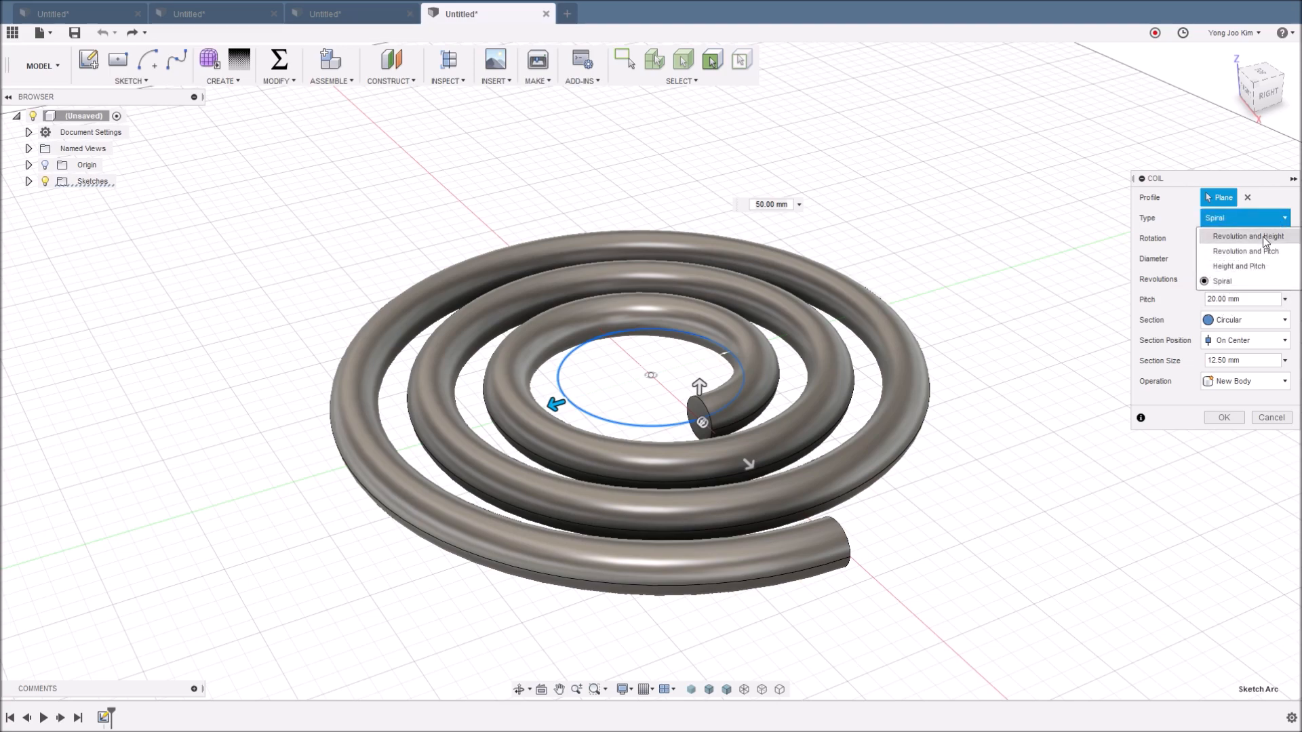
pyautogui.click(1263, 236)
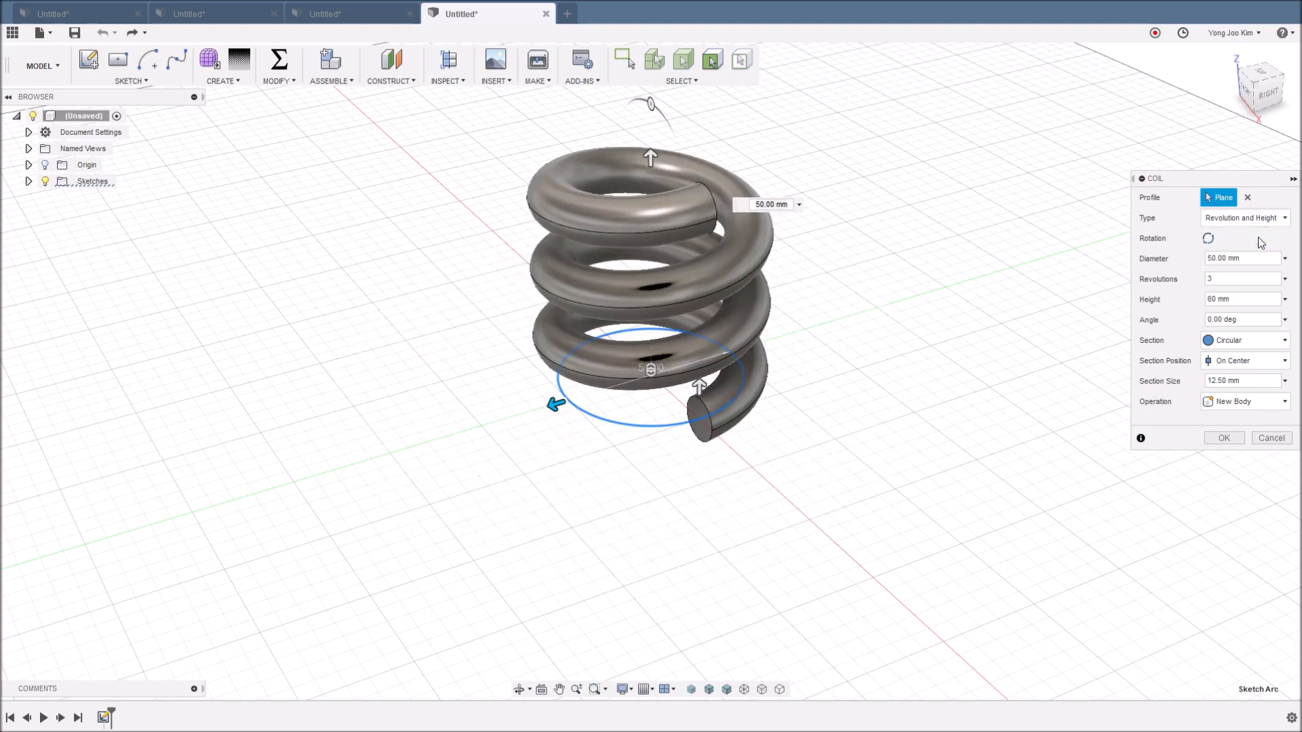
# Reverse the coil's rotation direction and restore it, and try the taper angle control, keeping 0 degrees
pyautogui.click(1207, 240)
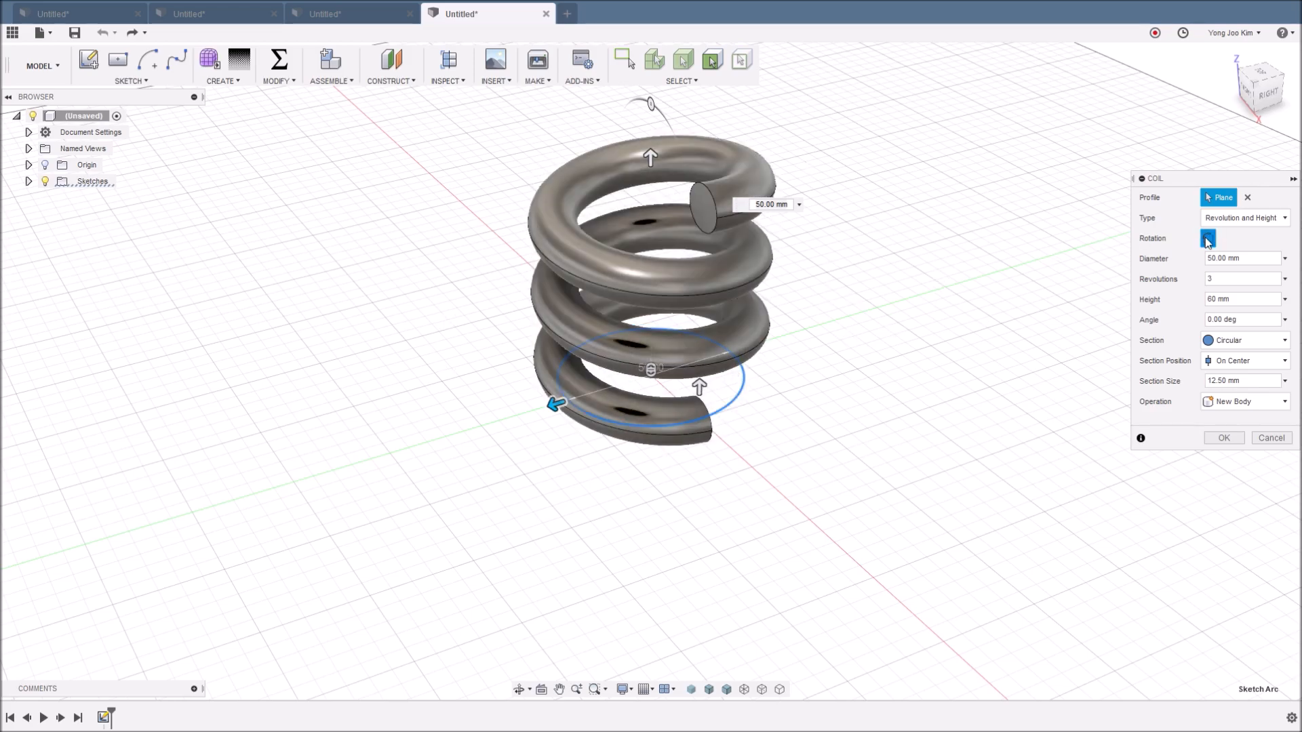
pyautogui.click(1207, 239)
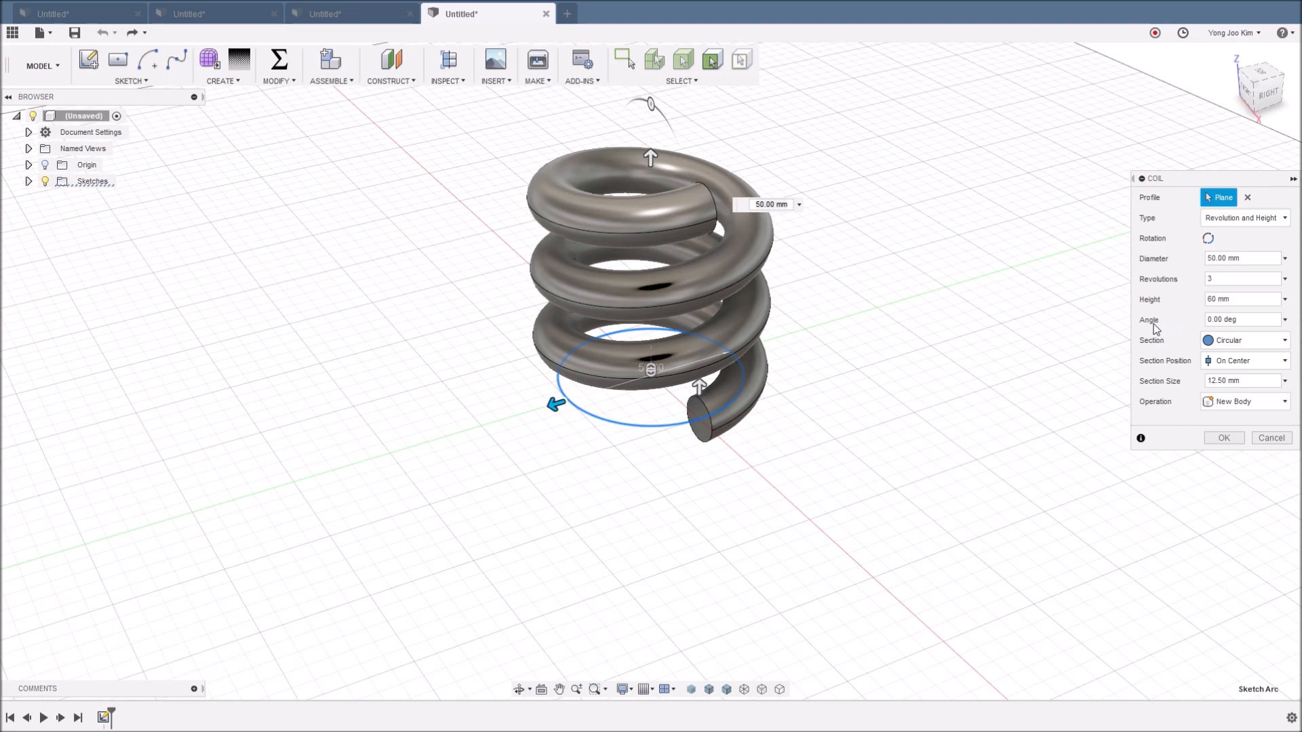
pyautogui.moveTo(831, 409); pyautogui.dragTo(860, 441, button='middle')
pyautogui.moveTo(630, 133)
pyautogui.mouseDown()
pyautogui.moveTo(608, 135)
pyautogui.moveTo(641, 139)
pyautogui.moveTo(632, 148)
pyautogui.mouseUp()
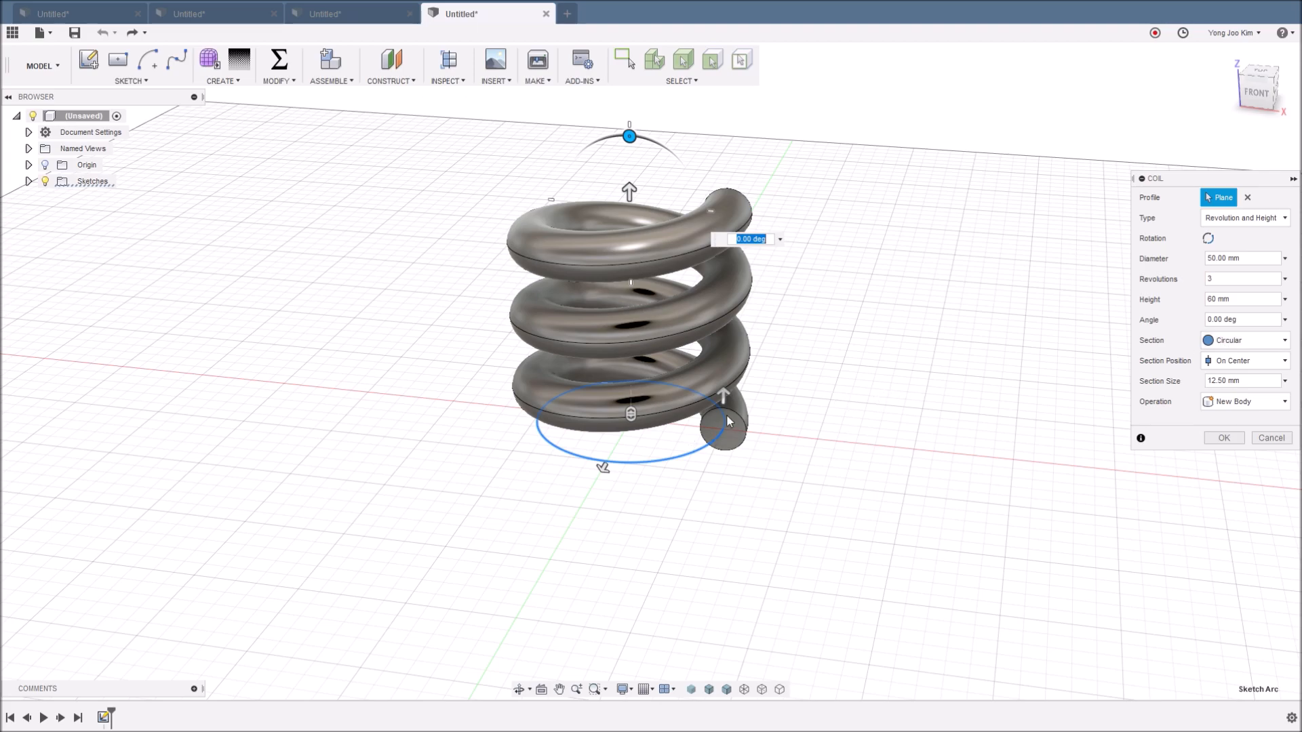
# Preview the coil with Square, Triangular (External) and Triangular (Internal) sections, and return the section to Circular
pyautogui.click(1286, 344)
pyautogui.click(1251, 370)
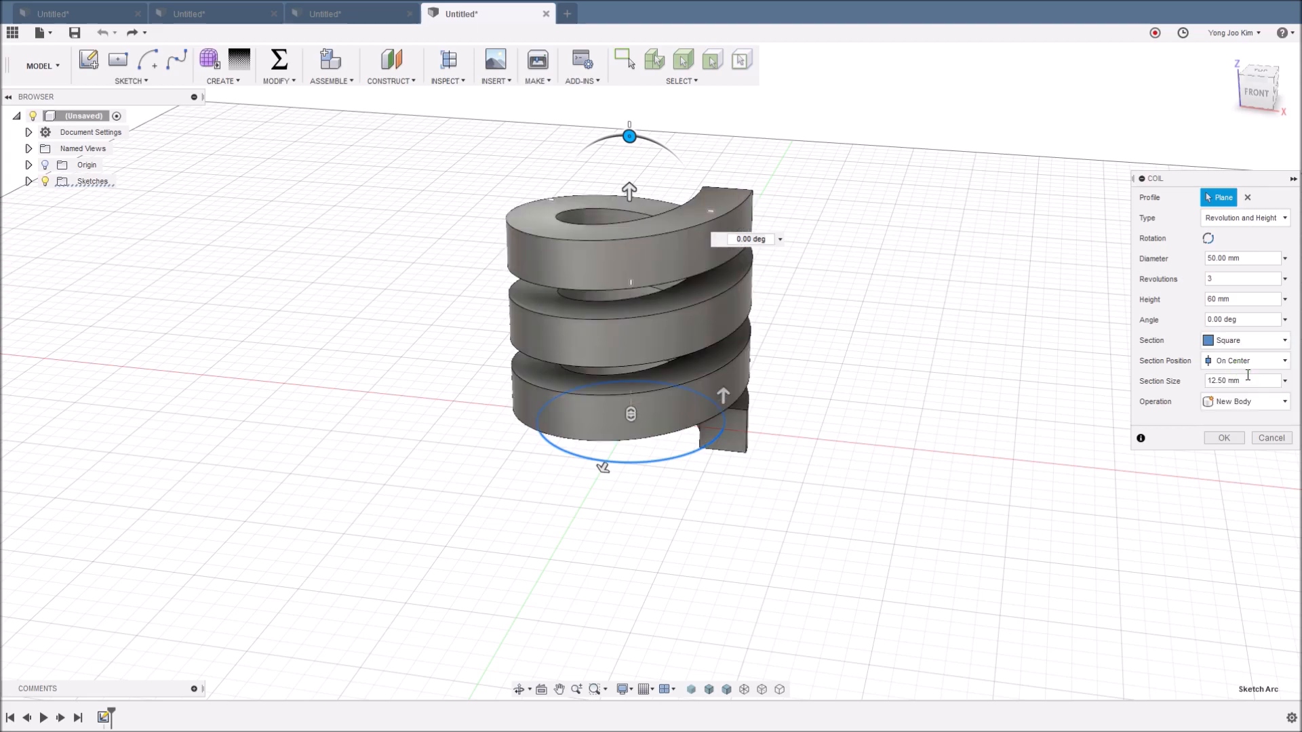
pyautogui.click(1251, 341)
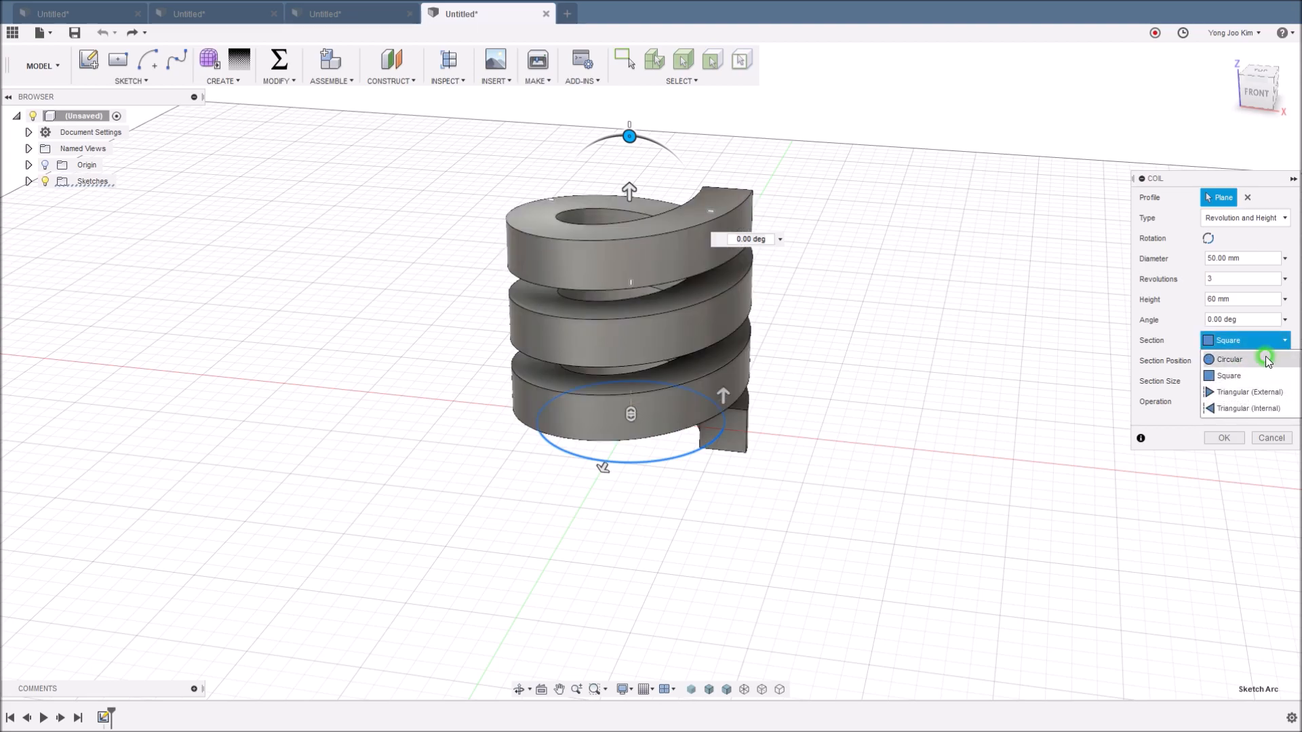
pyautogui.click(1255, 392)
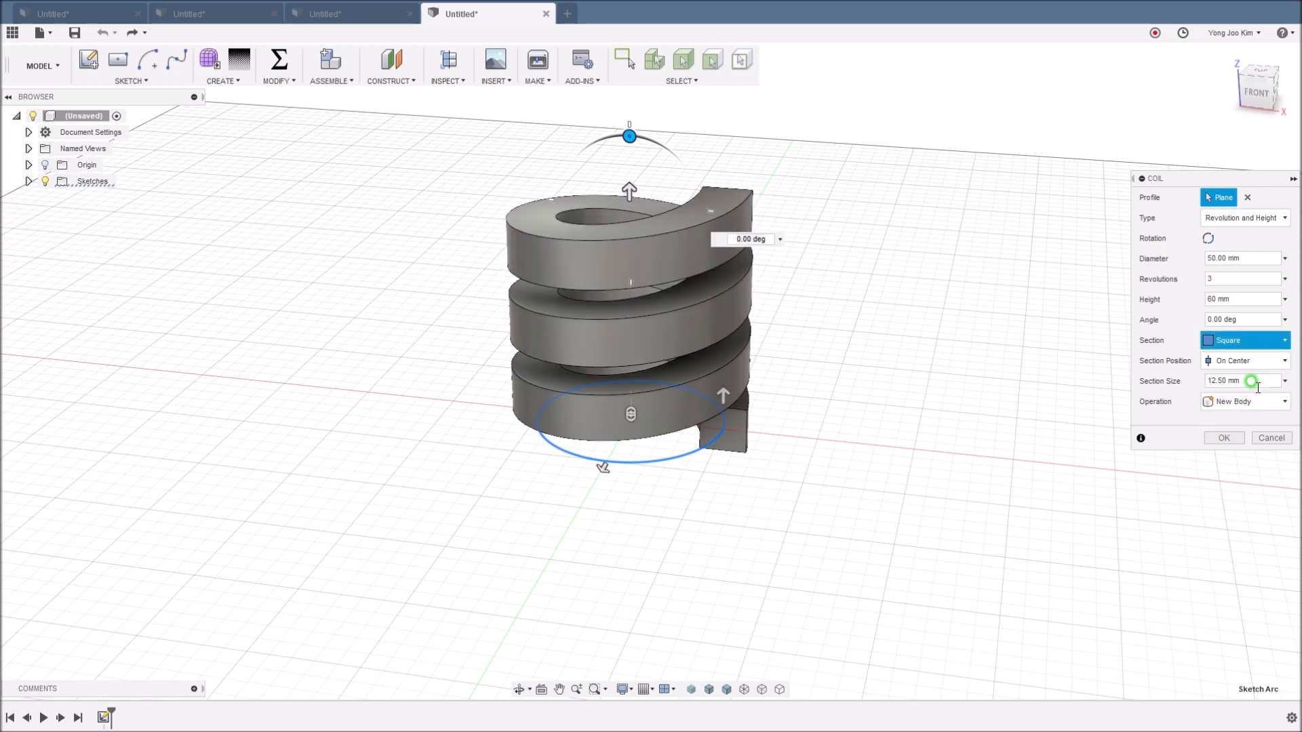
pyautogui.click(1254, 341)
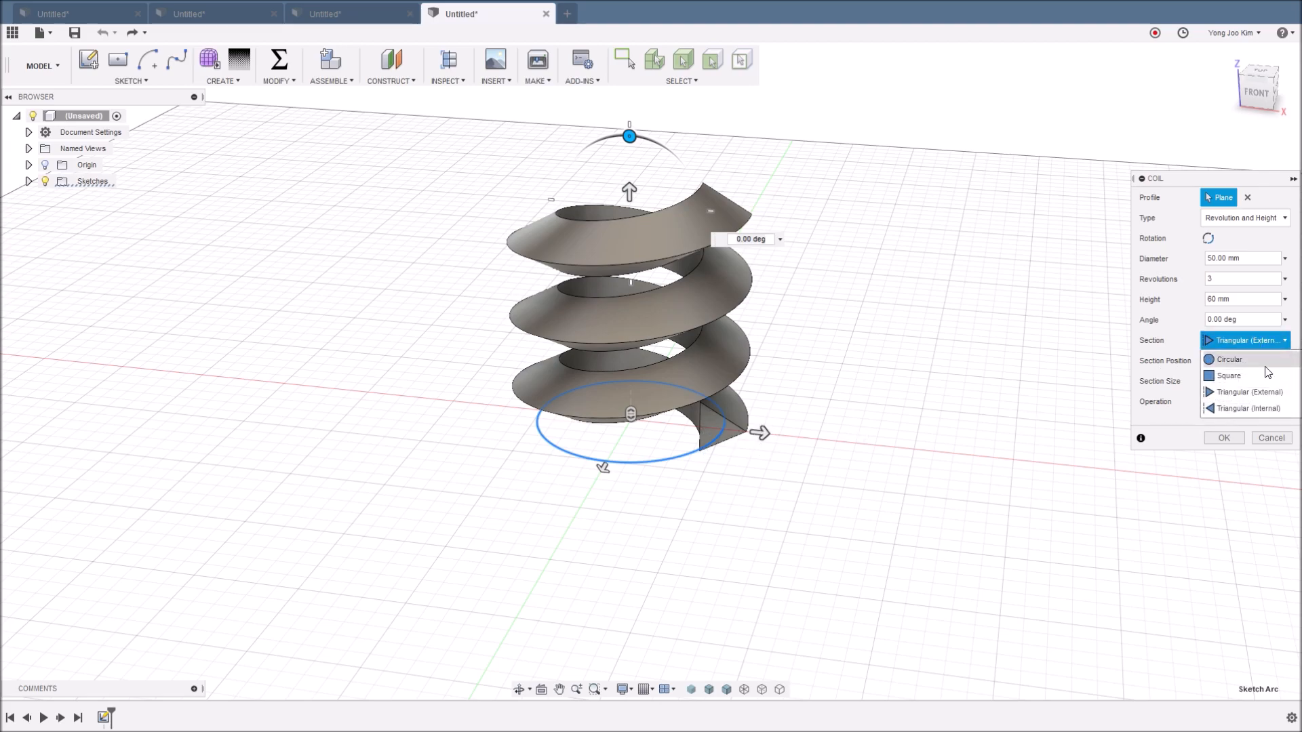
pyautogui.click(1268, 409)
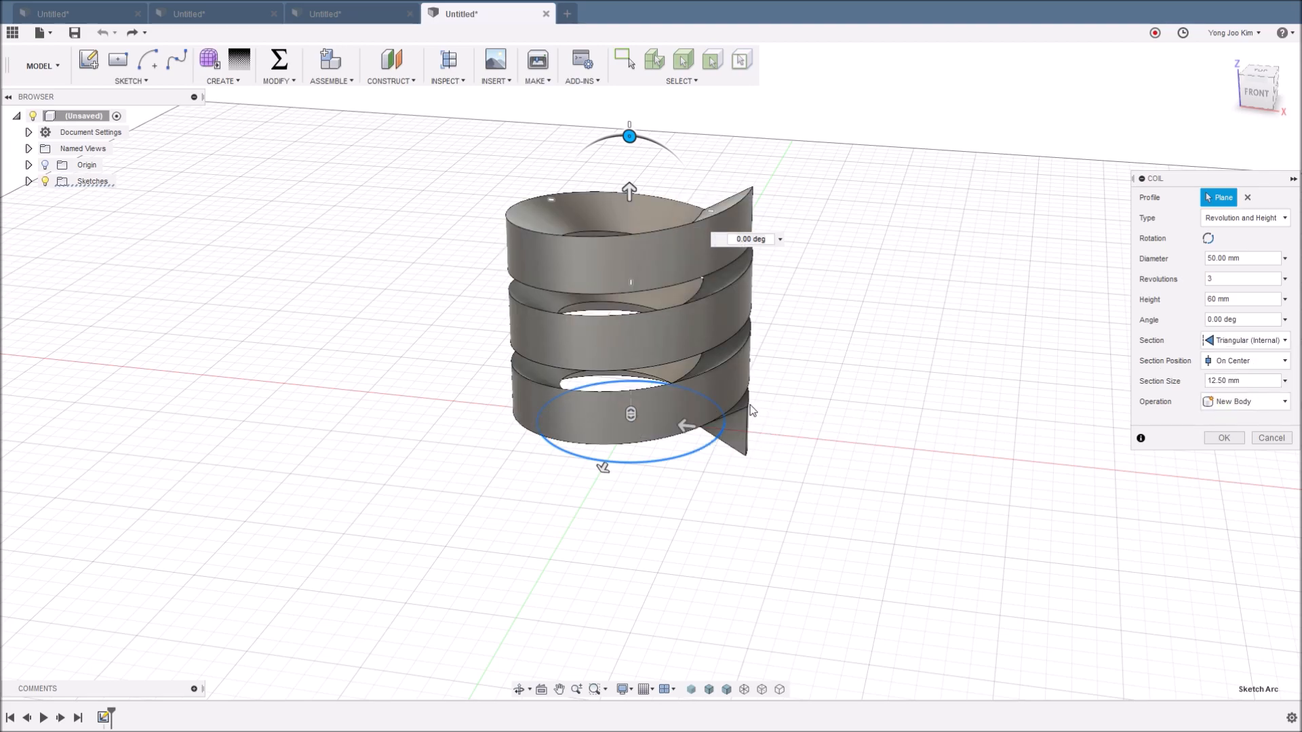
pyautogui.click(1246, 341)
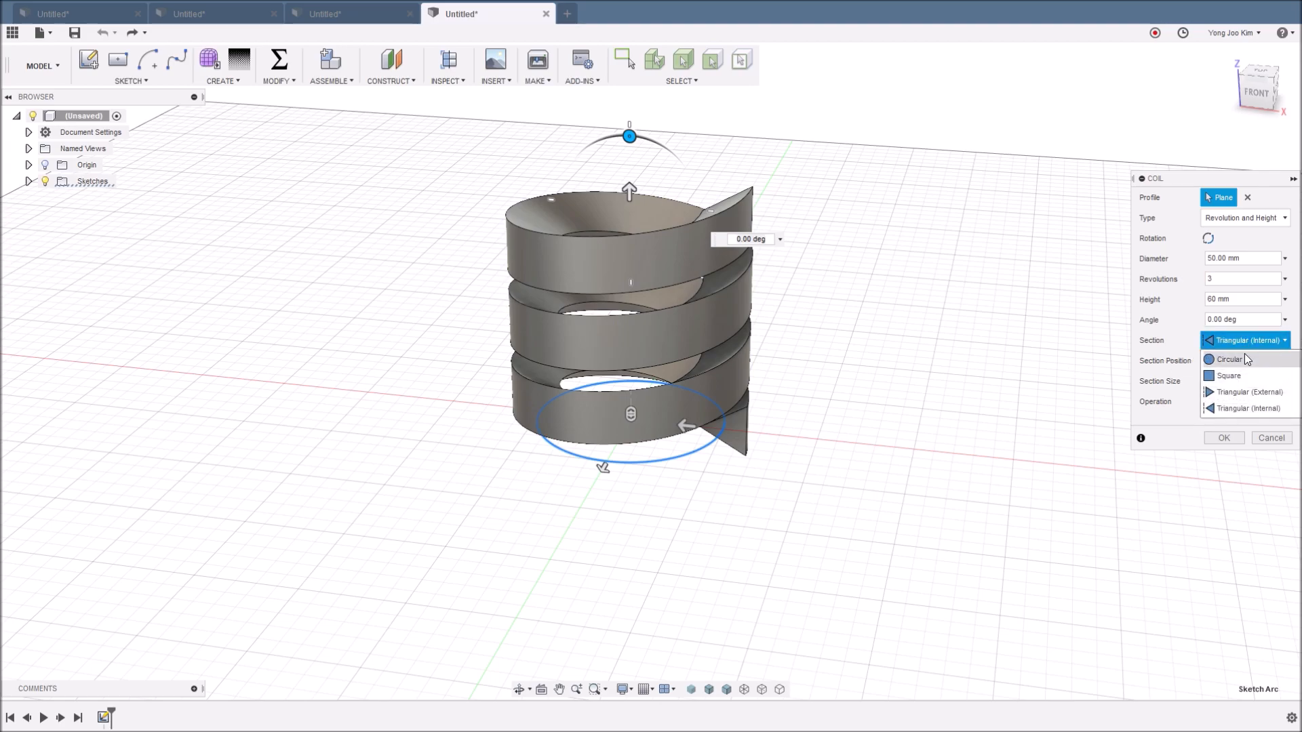
pyautogui.click(1244, 357)
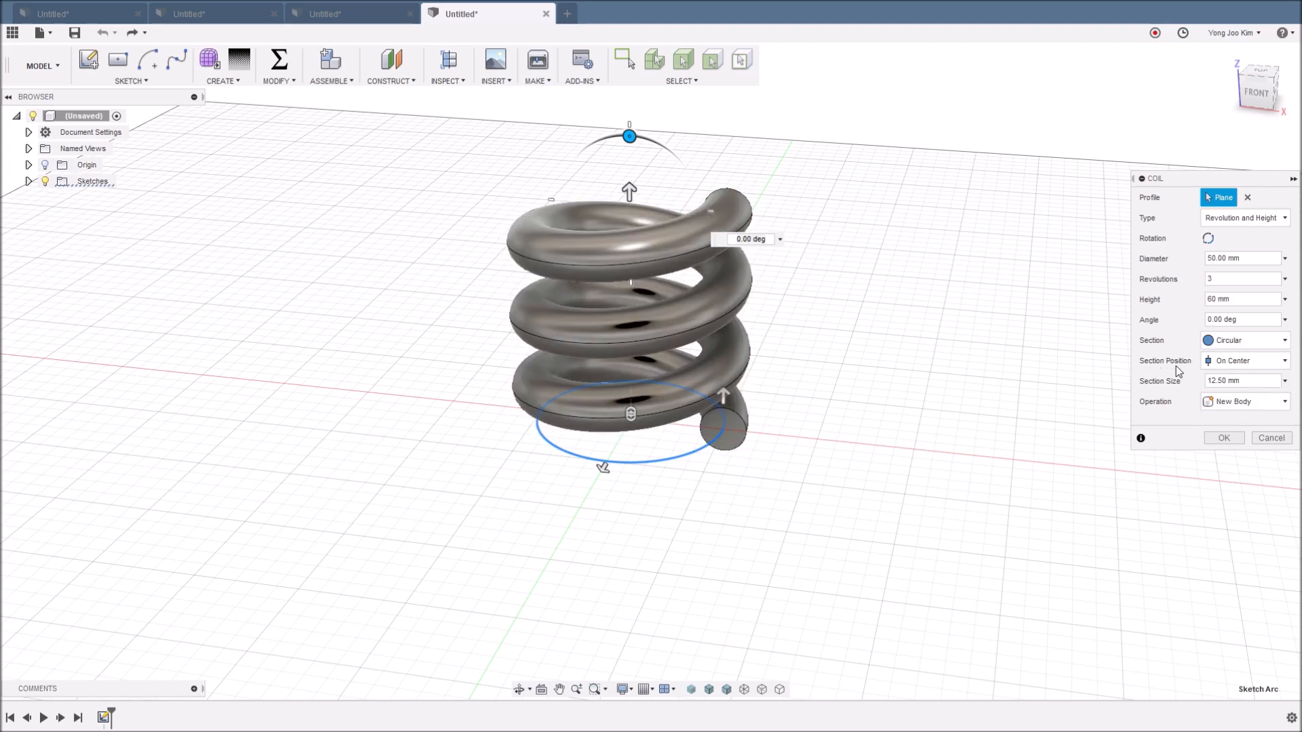
# From the top view, compare the Inside and Outside section positions, and return the coil's section position to On Center
pyautogui.click(1281, 362)
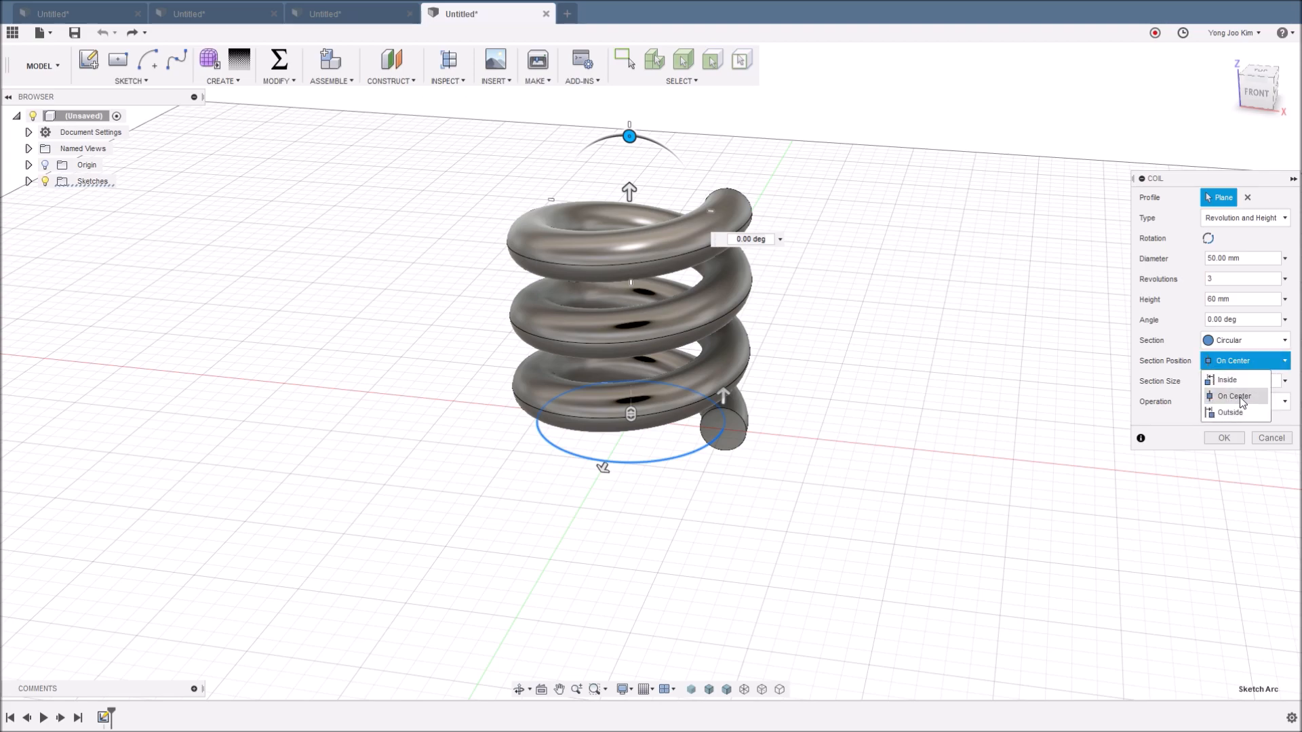
pyautogui.keyDown('shift'); pyautogui.moveTo(942, 358); pyautogui.dragTo(1107, 271, button='middle'); pyautogui.keyUp('shift')
pyautogui.click(1255, 98)
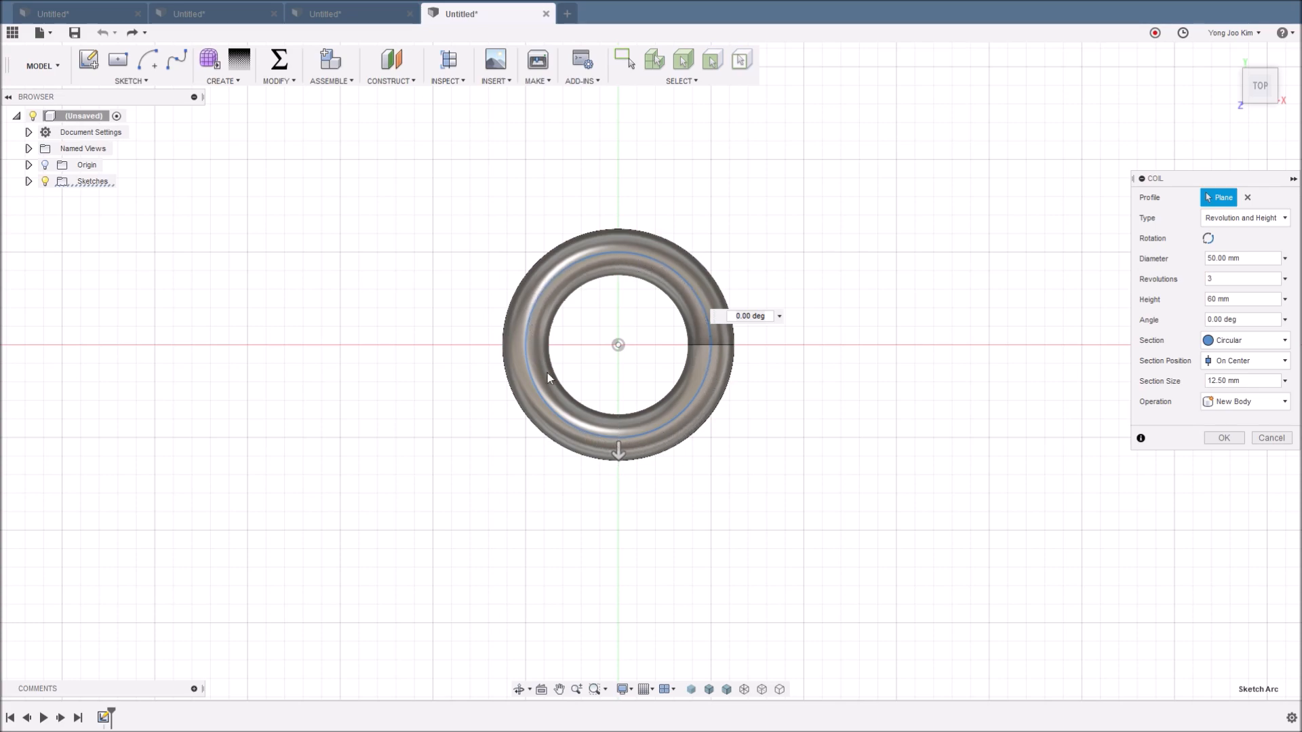
pyautogui.click(1268, 363)
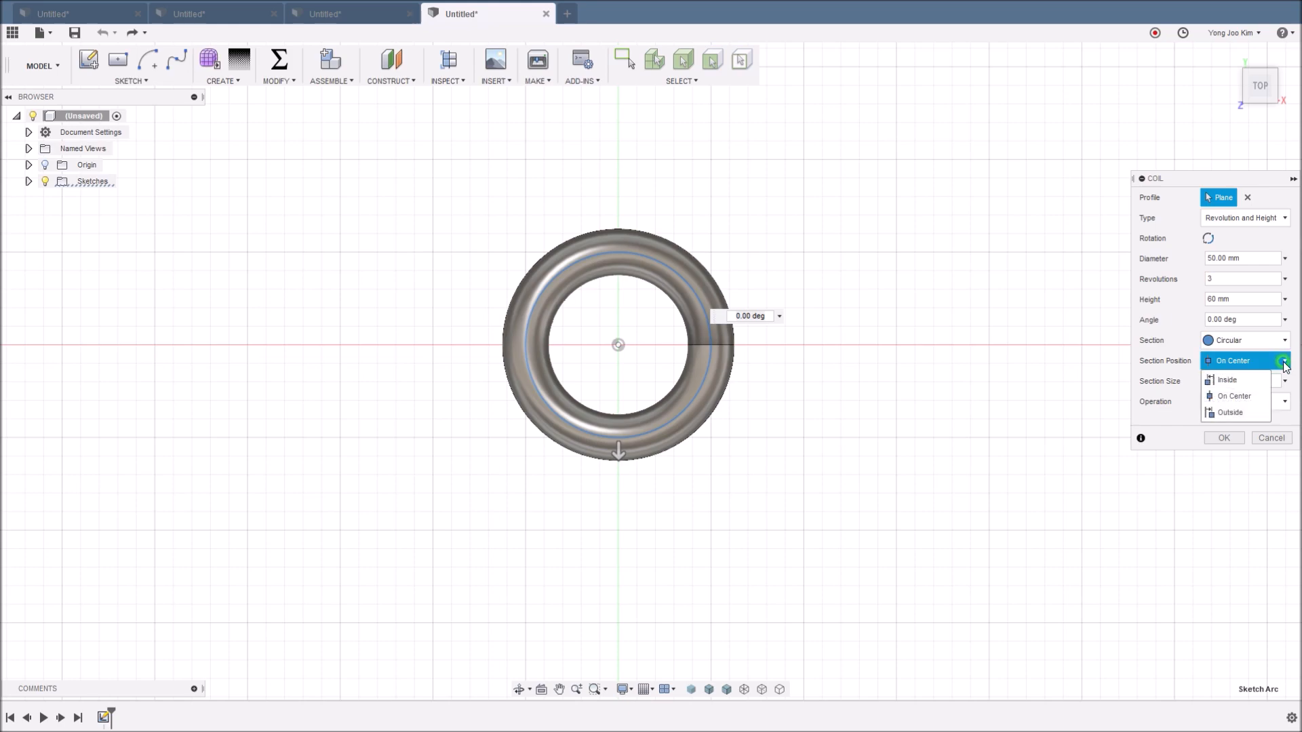
pyautogui.click(1255, 379)
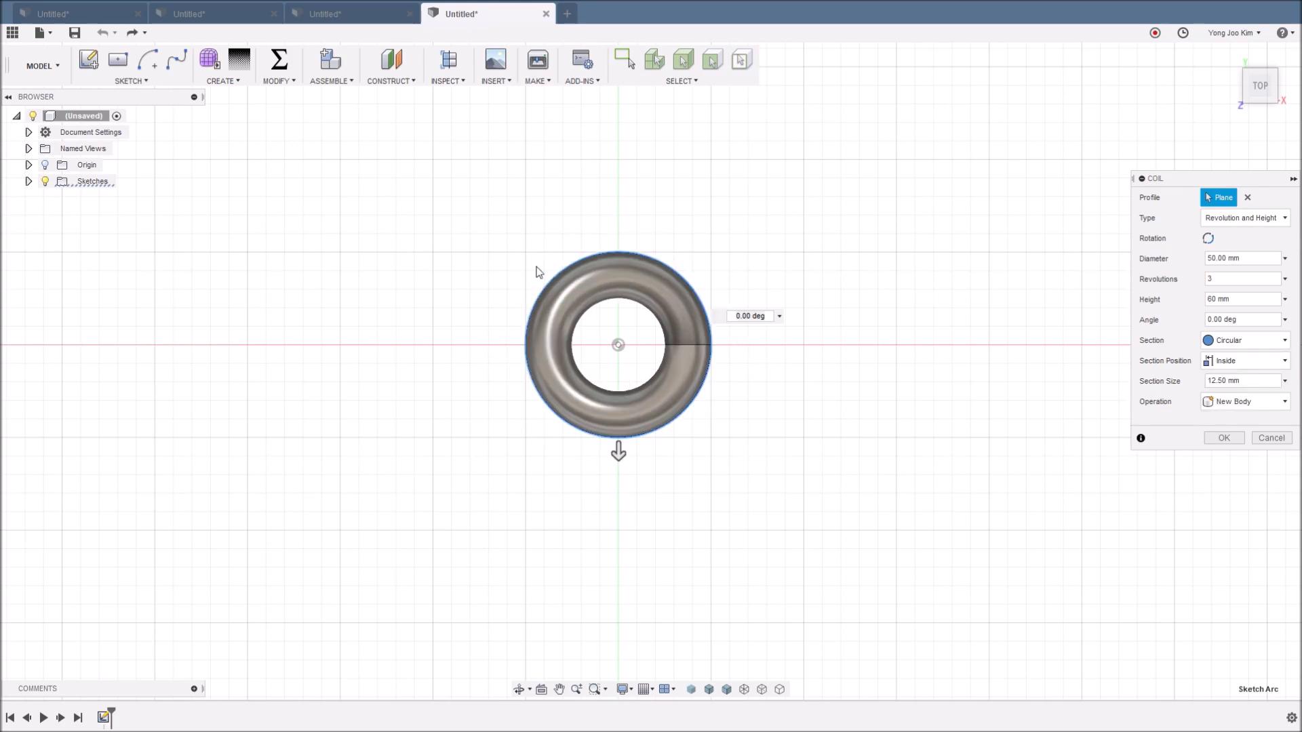
pyautogui.click(1271, 361)
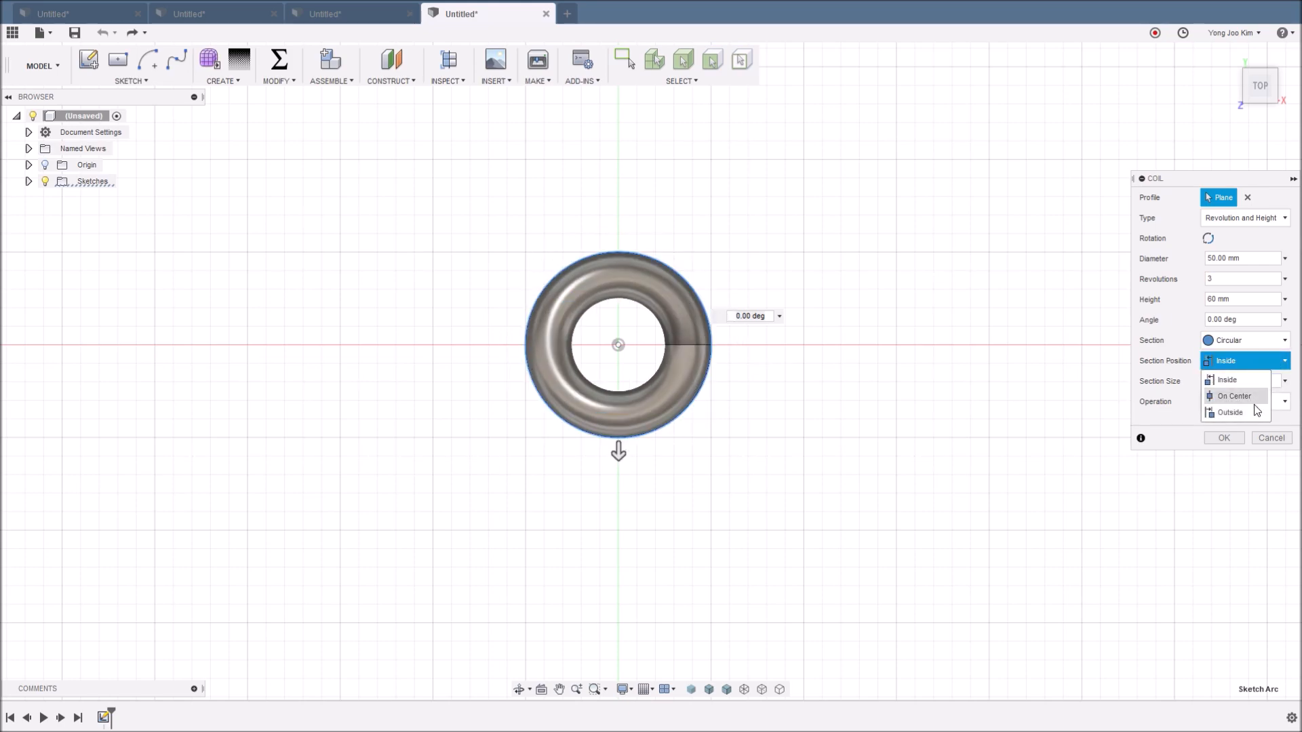
pyautogui.click(1251, 411)
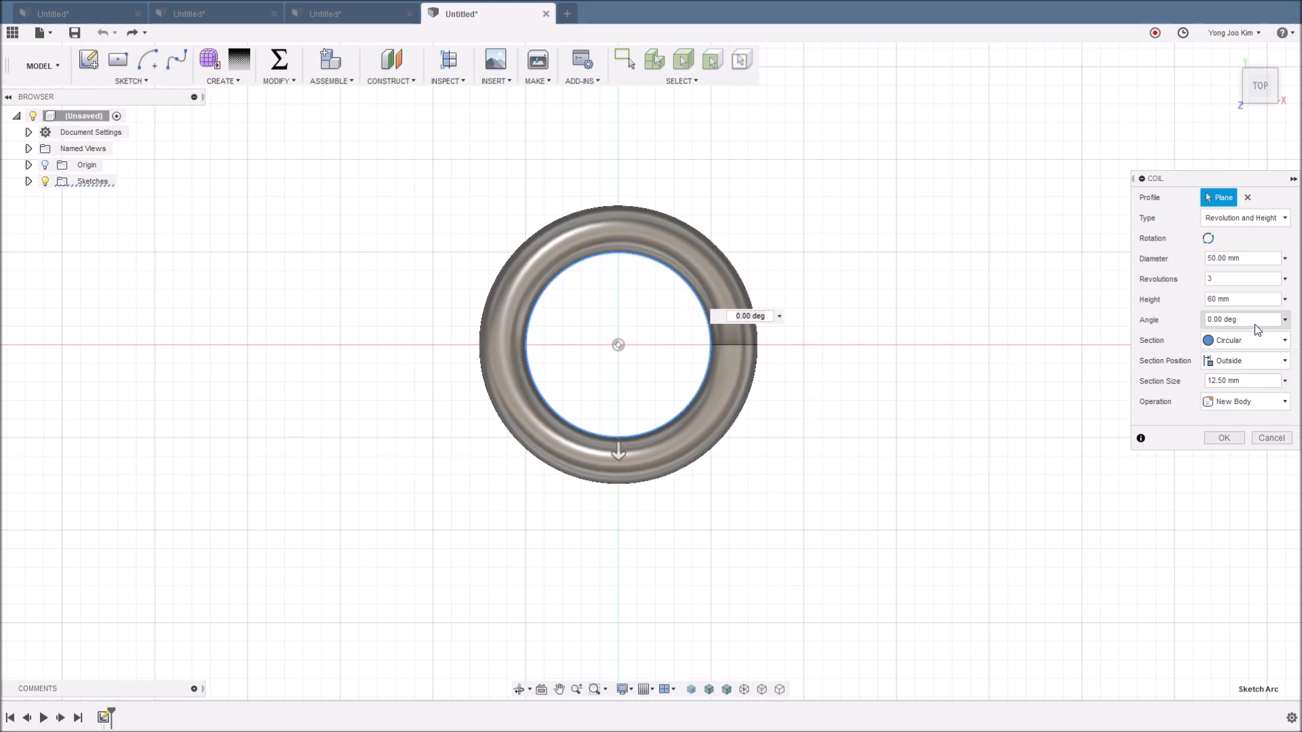
pyautogui.click(1284, 361)
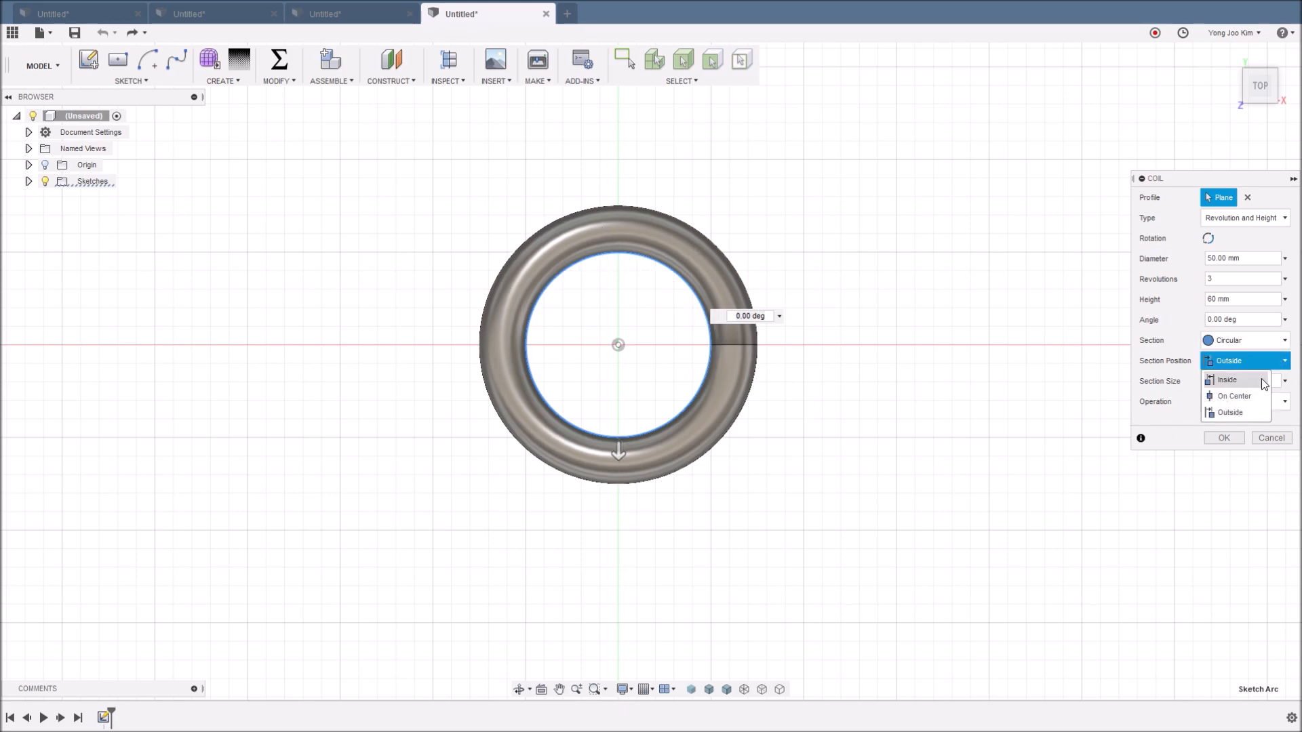
pyautogui.click(1254, 393)
# Enlarge the coil's section size to 15 mm and create the coil as a new body, checking its feature in the timeline
pyautogui.keyDown('shift'); pyautogui.moveTo(1017, 352); pyautogui.dragTo(984, 283, button='middle'); pyautogui.keyUp('shift')
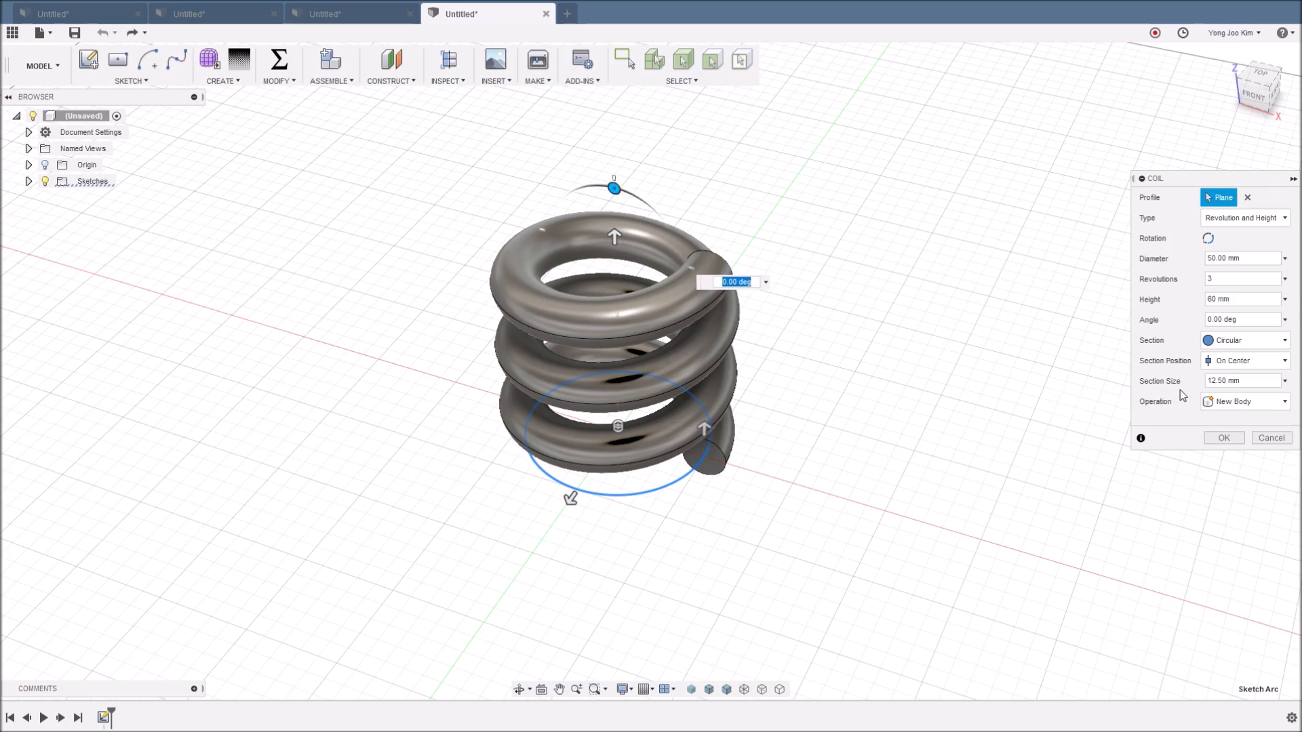
pyautogui.keyDown('shift'); pyautogui.moveTo(1066, 390); pyautogui.dragTo(953, 355, button='middle'); pyautogui.keyUp('shift')
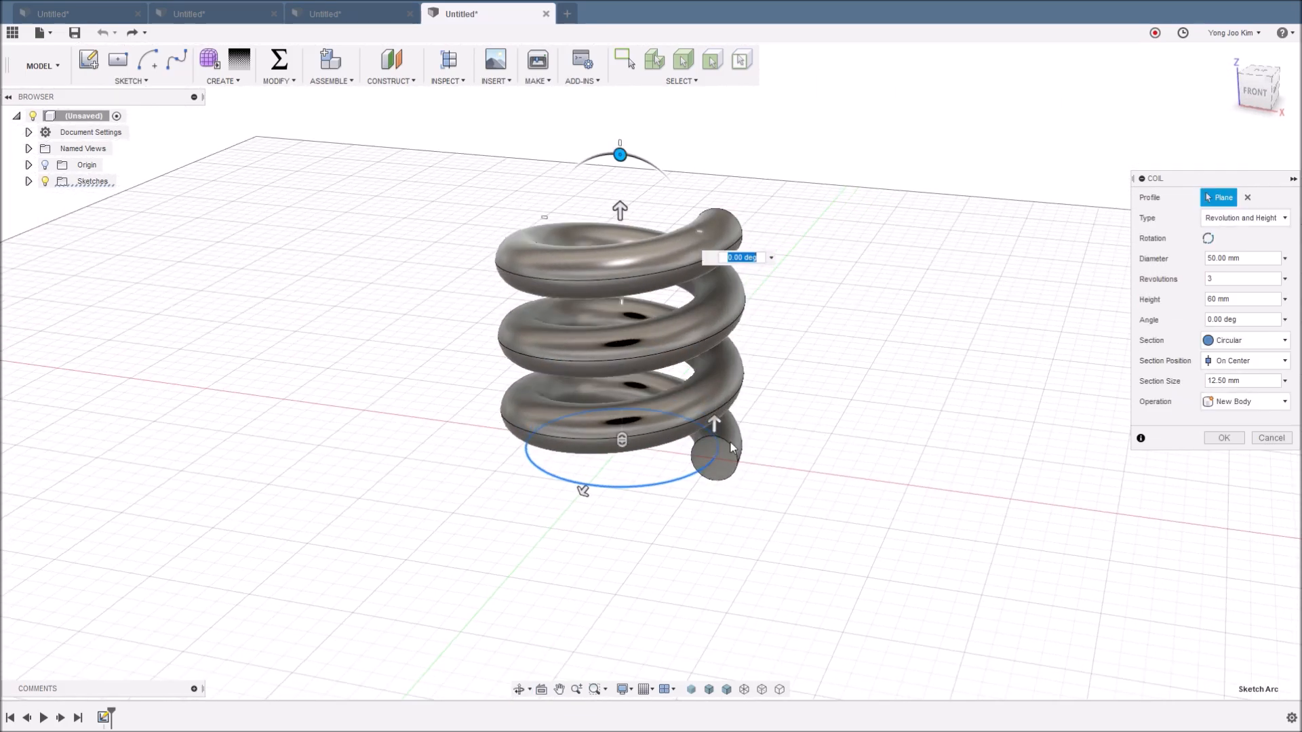
pyautogui.moveTo(717, 422)
pyautogui.mouseDown()
pyautogui.moveTo(717, 440)
pyautogui.moveTo(713, 405)
pyautogui.mouseUp()
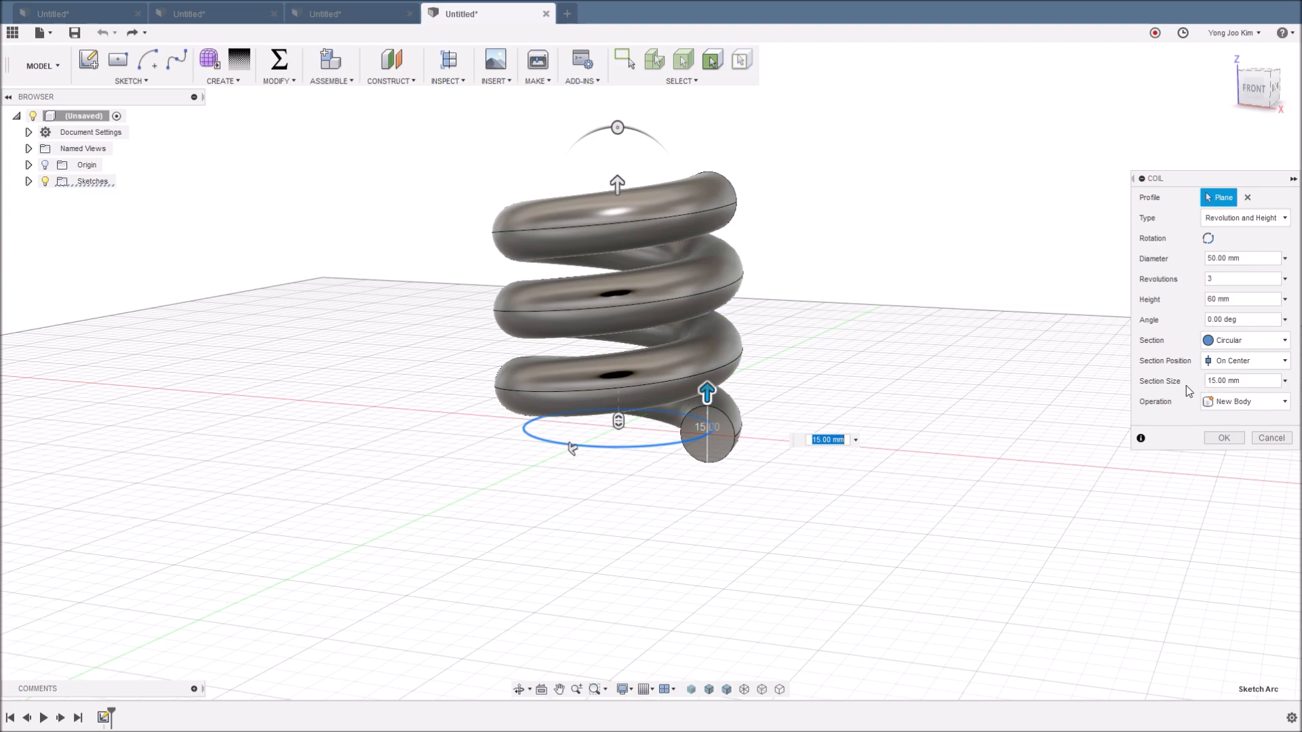
pyautogui.click(1215, 439)
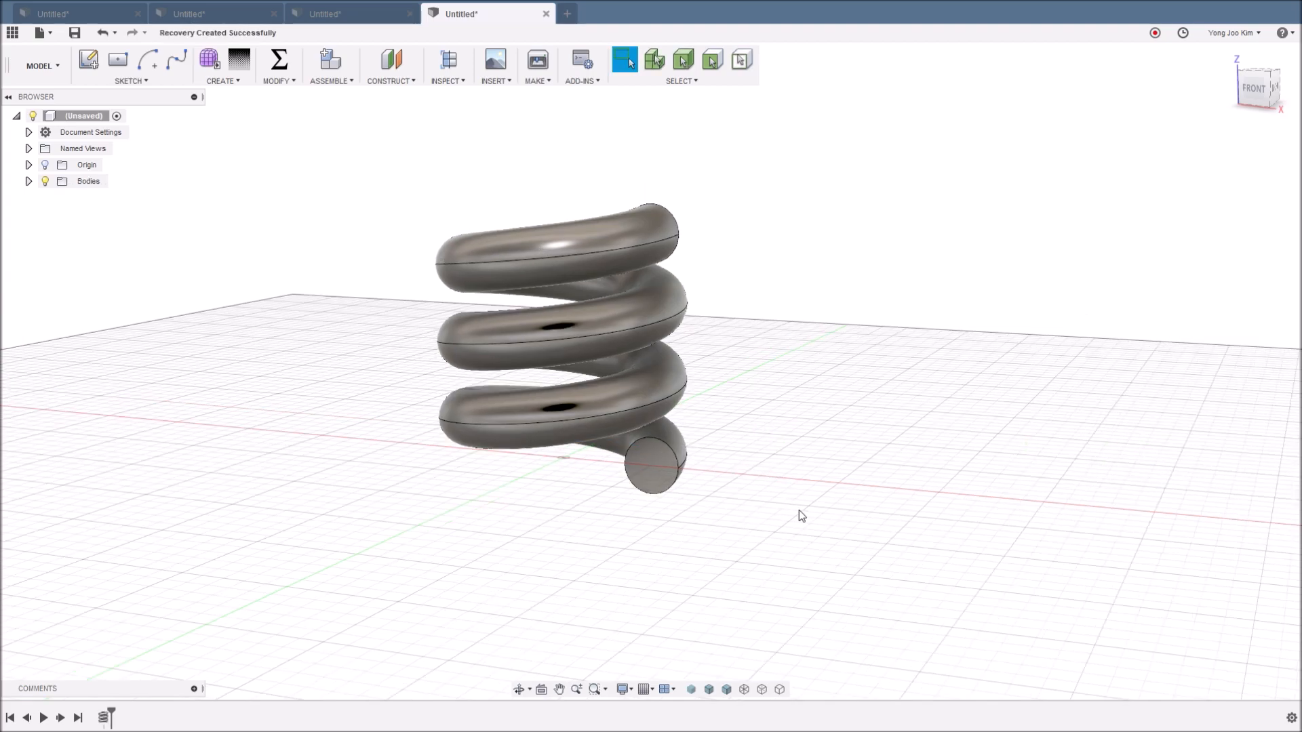
pyautogui.click(105, 718)
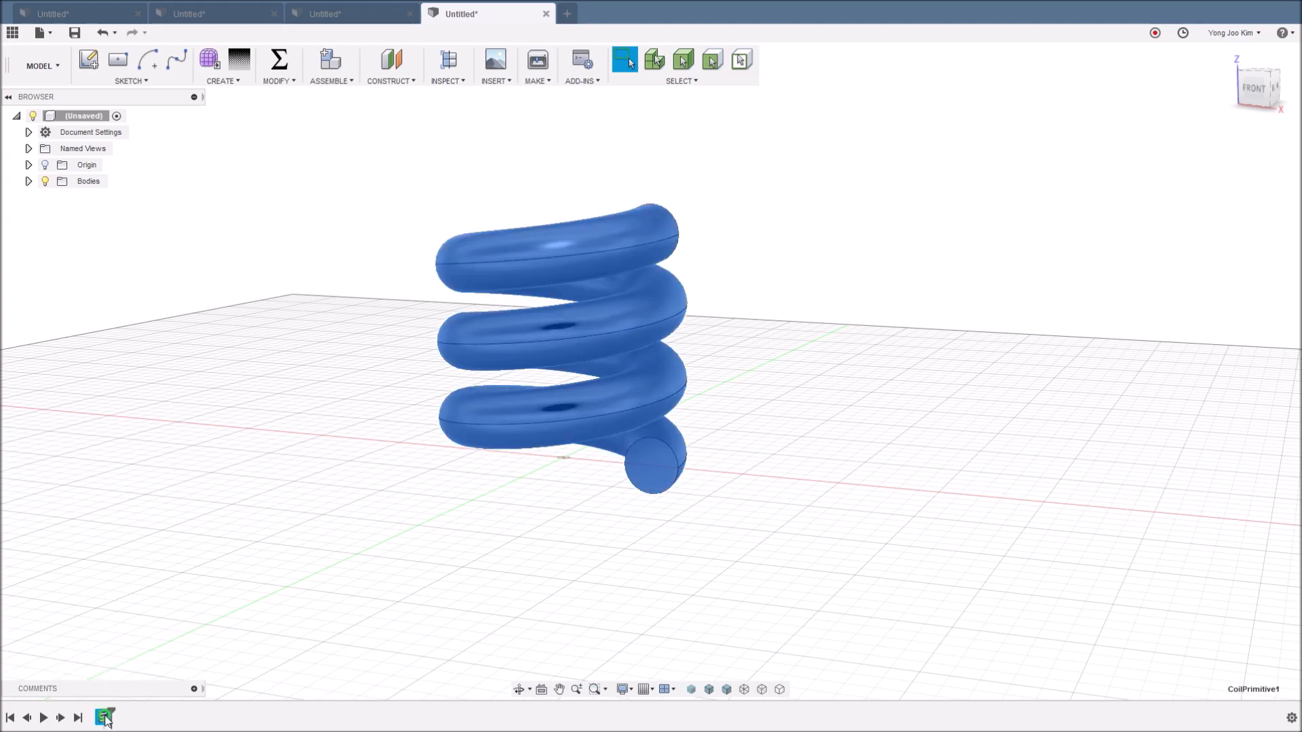
pyautogui.click(473, 601)
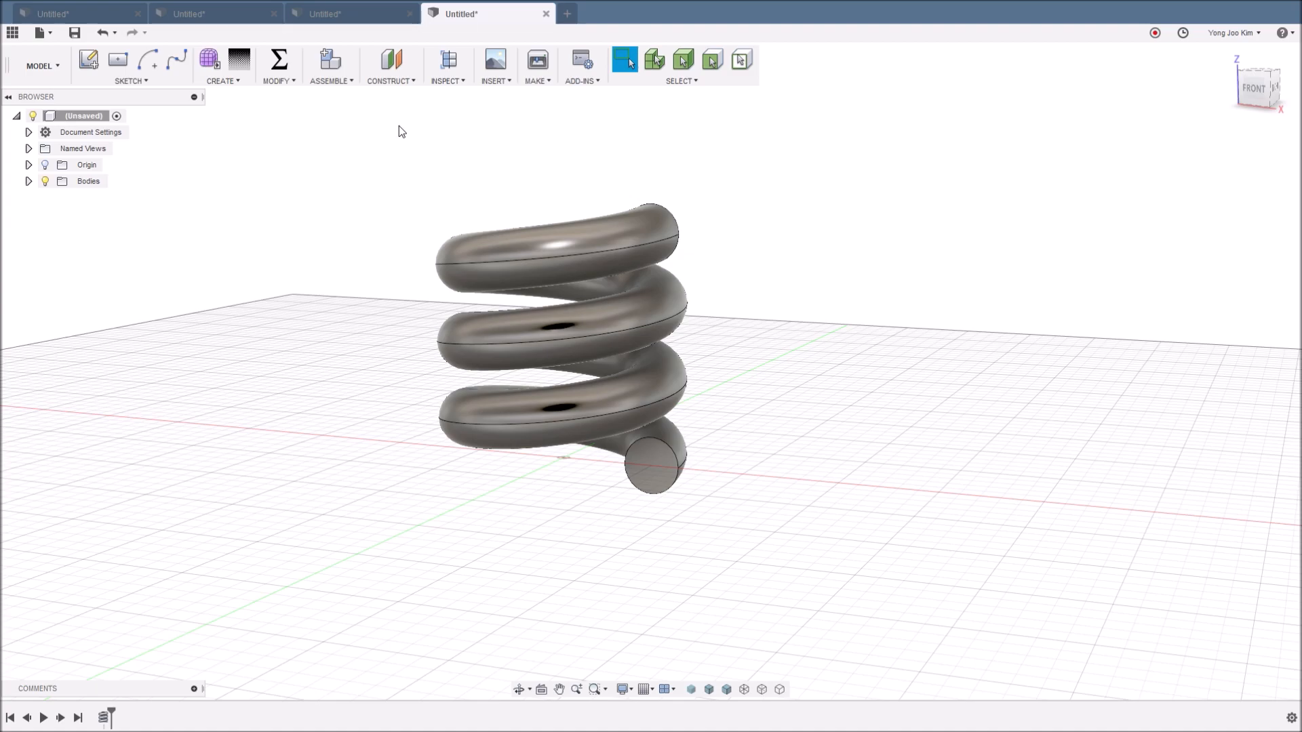
pyautogui.click(236, 79)
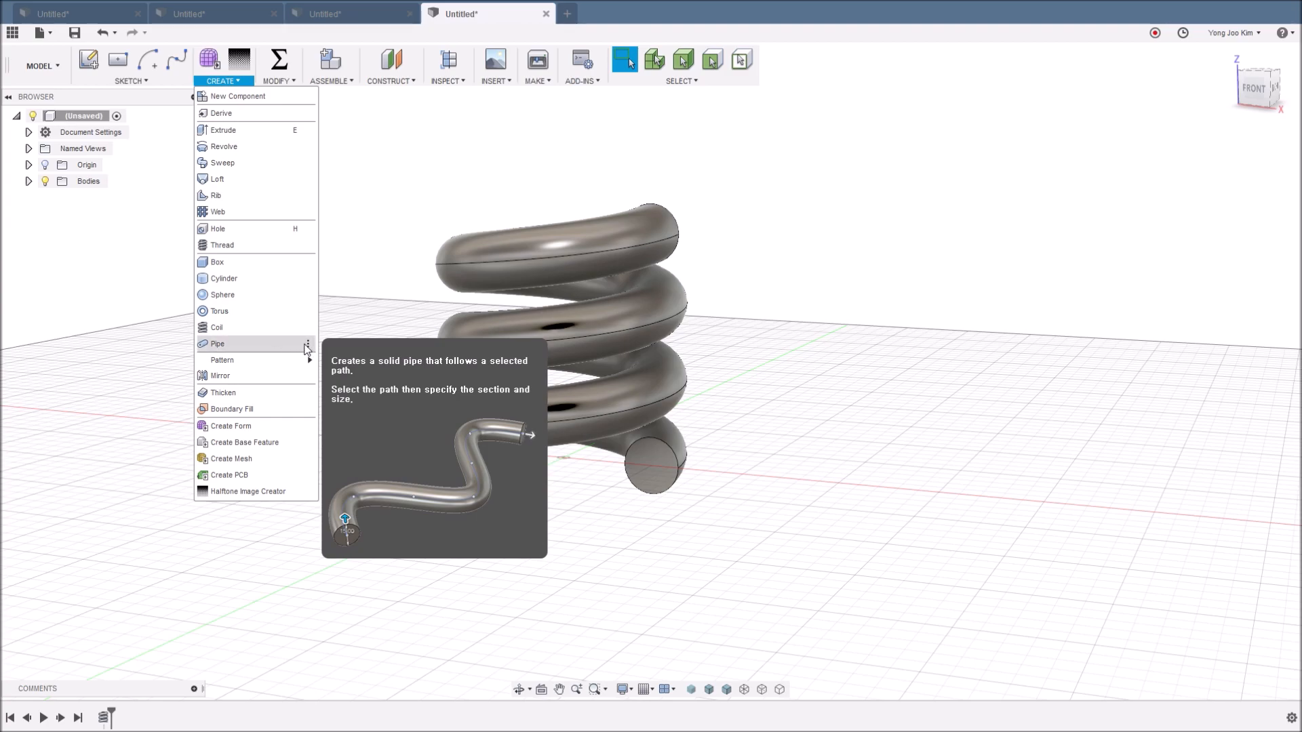
pyautogui.click(380, 324)
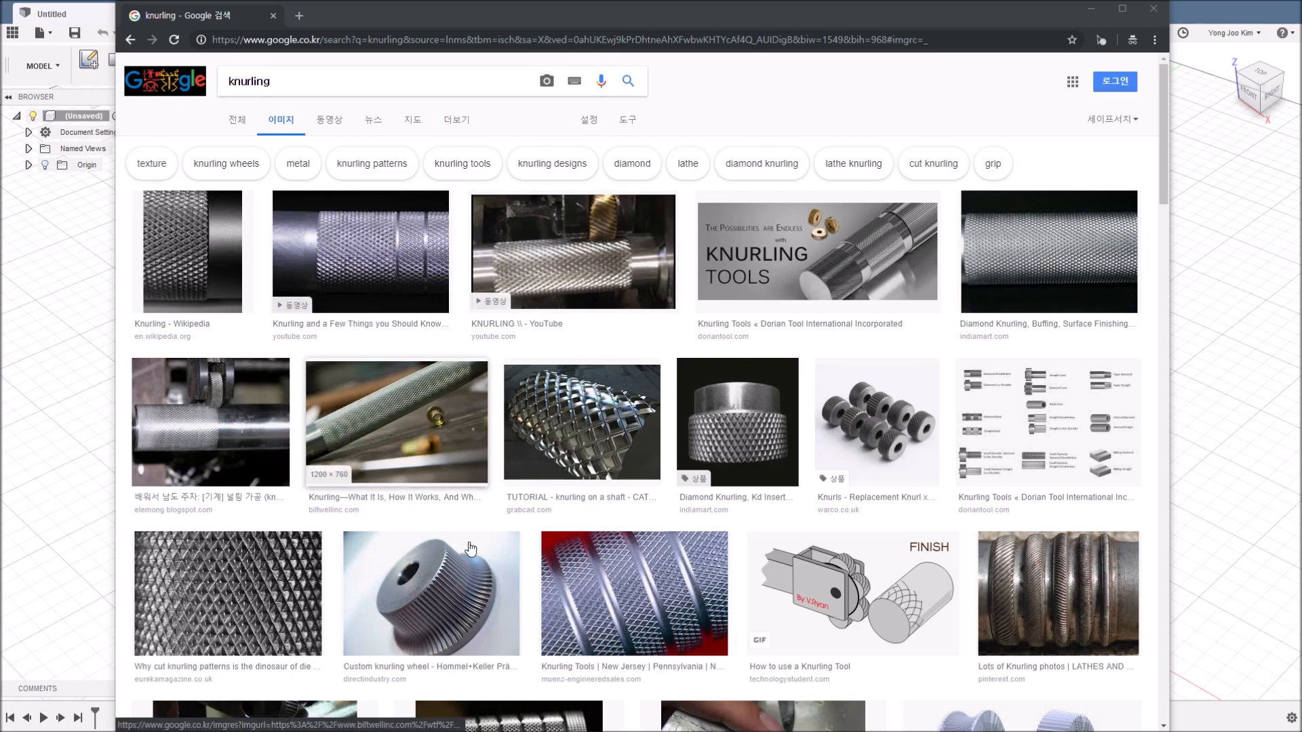
# Browse the knurling image results, enlarge the picture of knurling on a shaft, and switch back to Fusion 360
pyautogui.scroll(-4, 722, 481)
pyautogui.scroll(4, 599, 257)
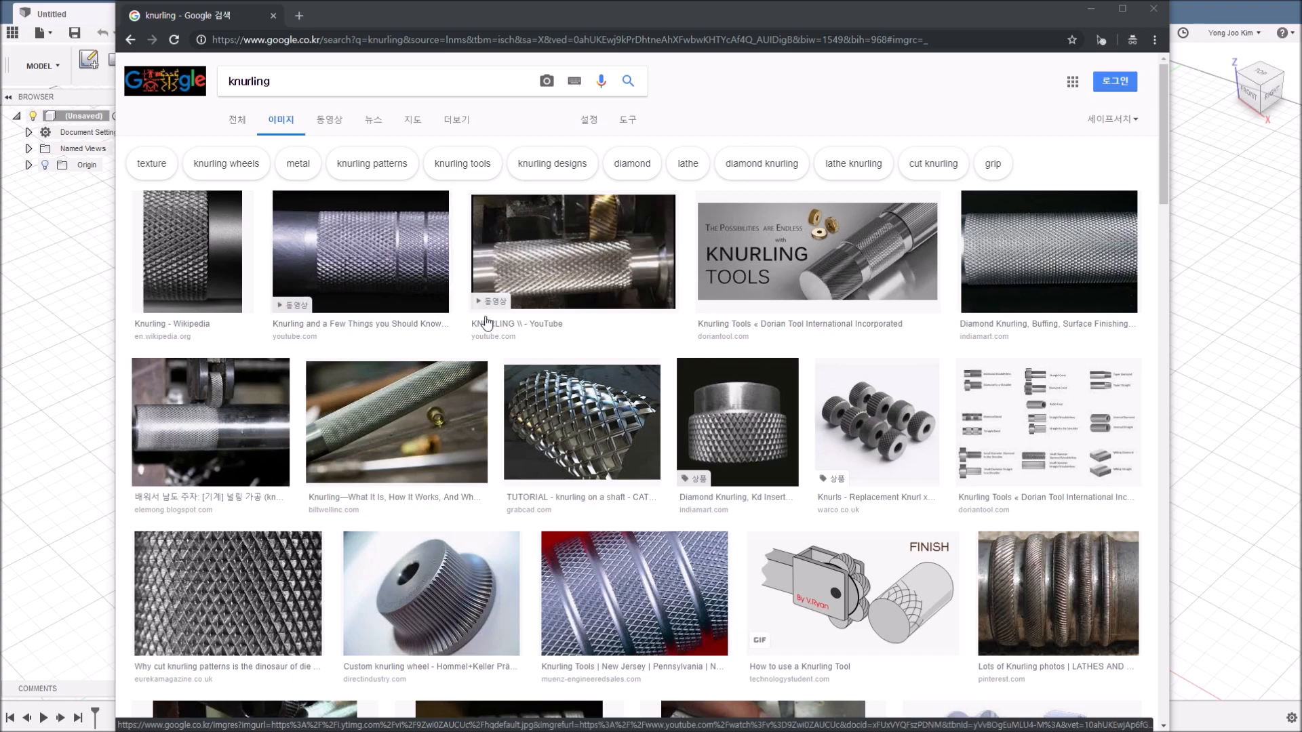
pyautogui.click(573, 409)
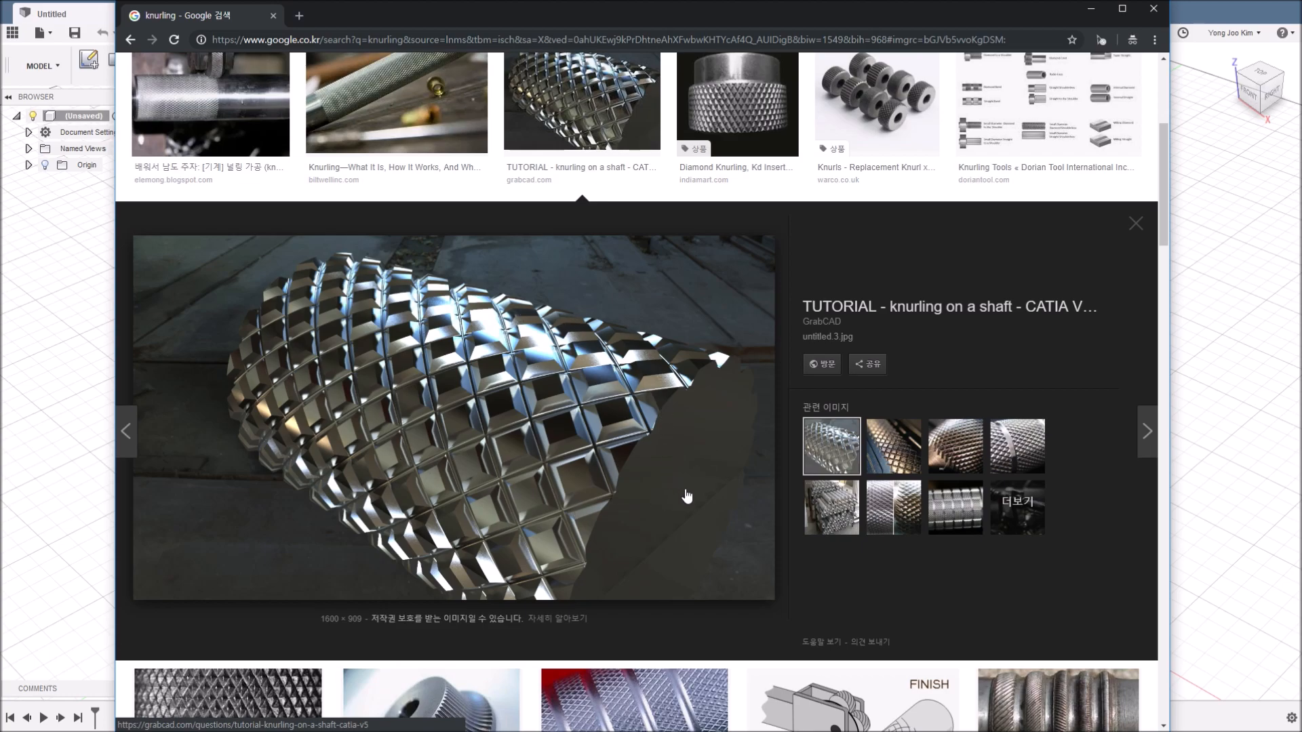
pyautogui.click(86, 317)
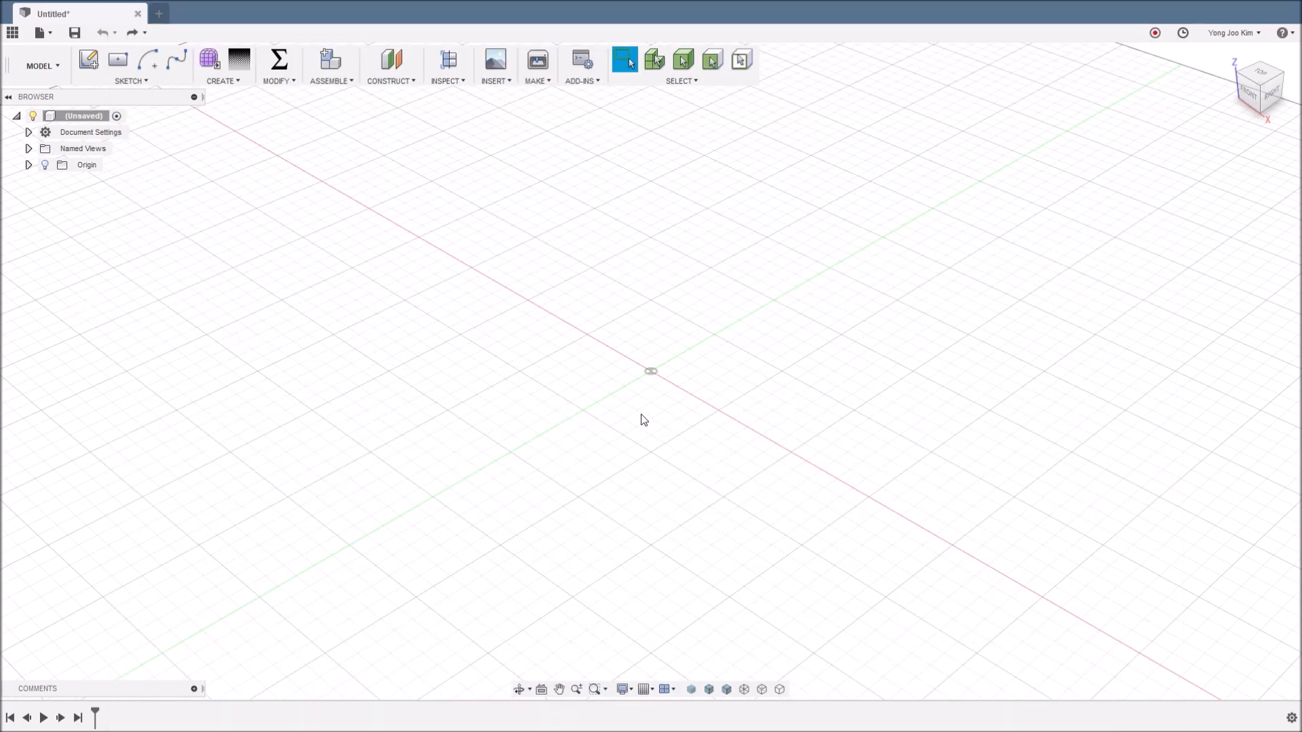
# Start a sketch on the horizontal origin plane and draw a 50 mm diameter circle centered on the origin
pyautogui.press('l')
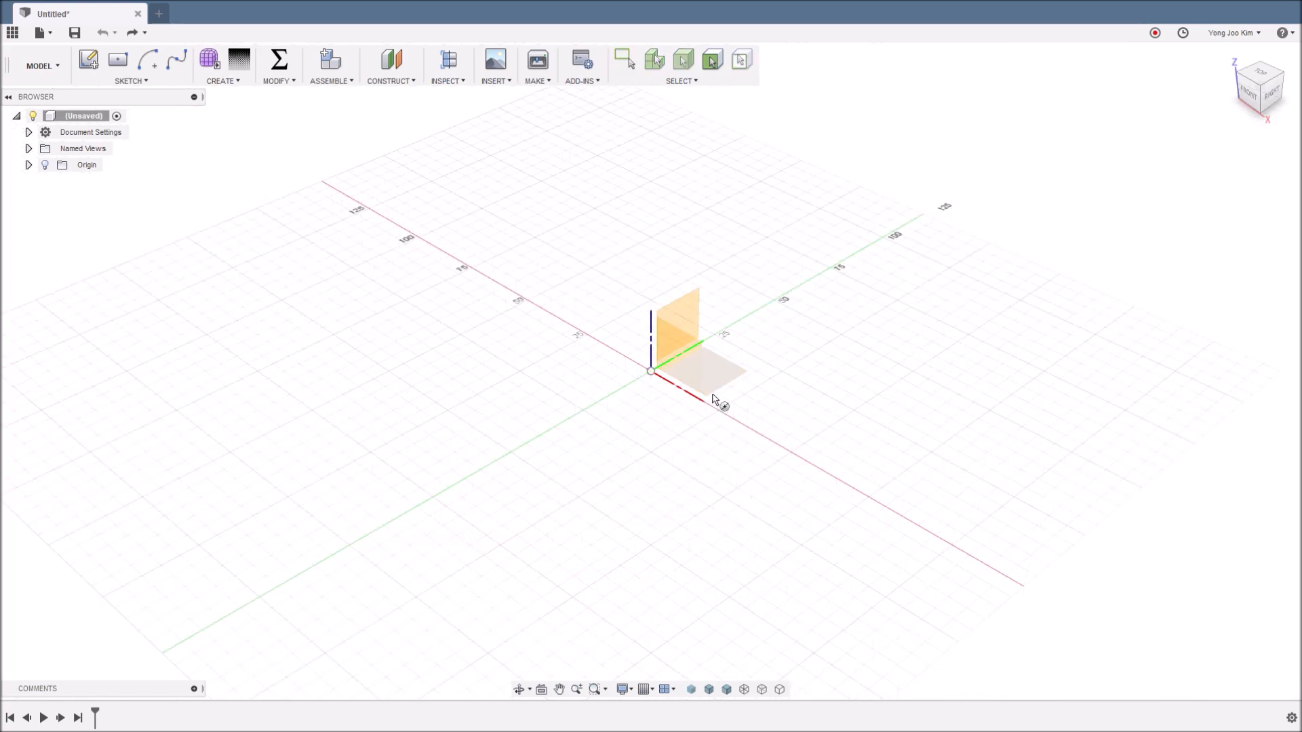
pyautogui.click(720, 379)
pyautogui.press('c')
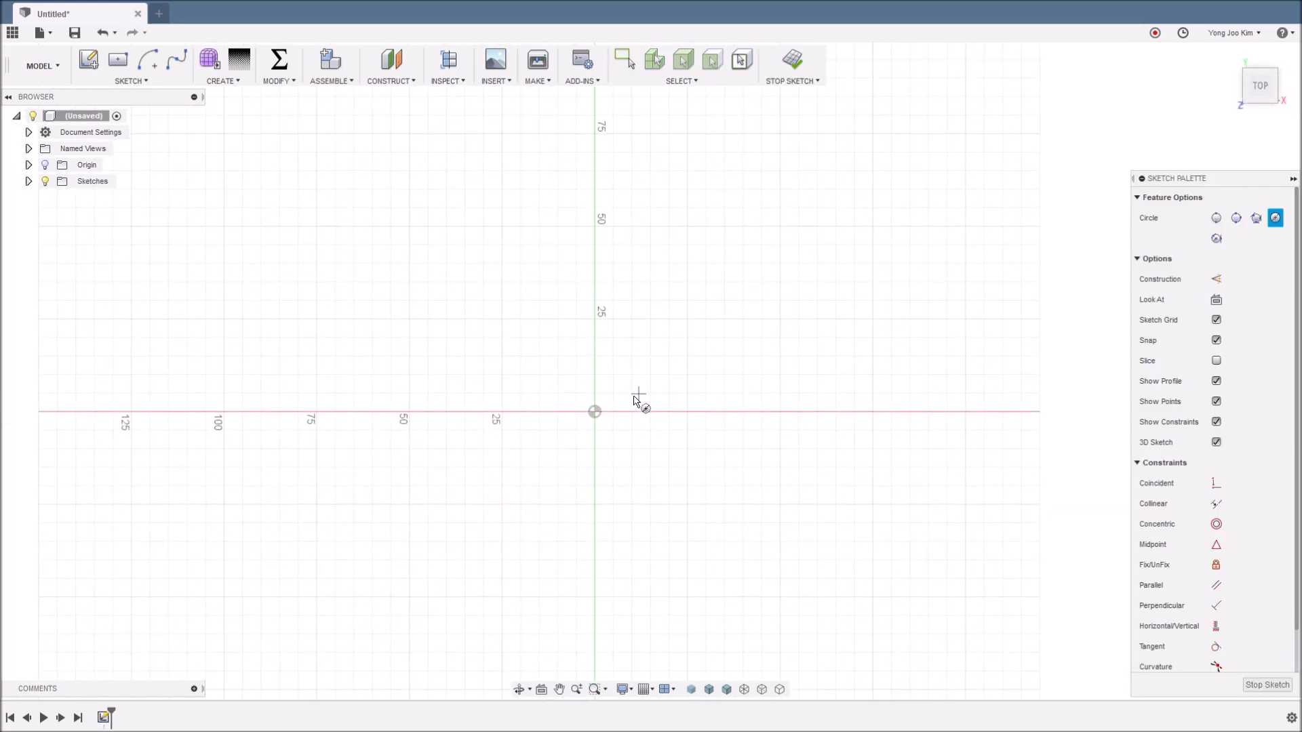
pyautogui.click(594, 411)
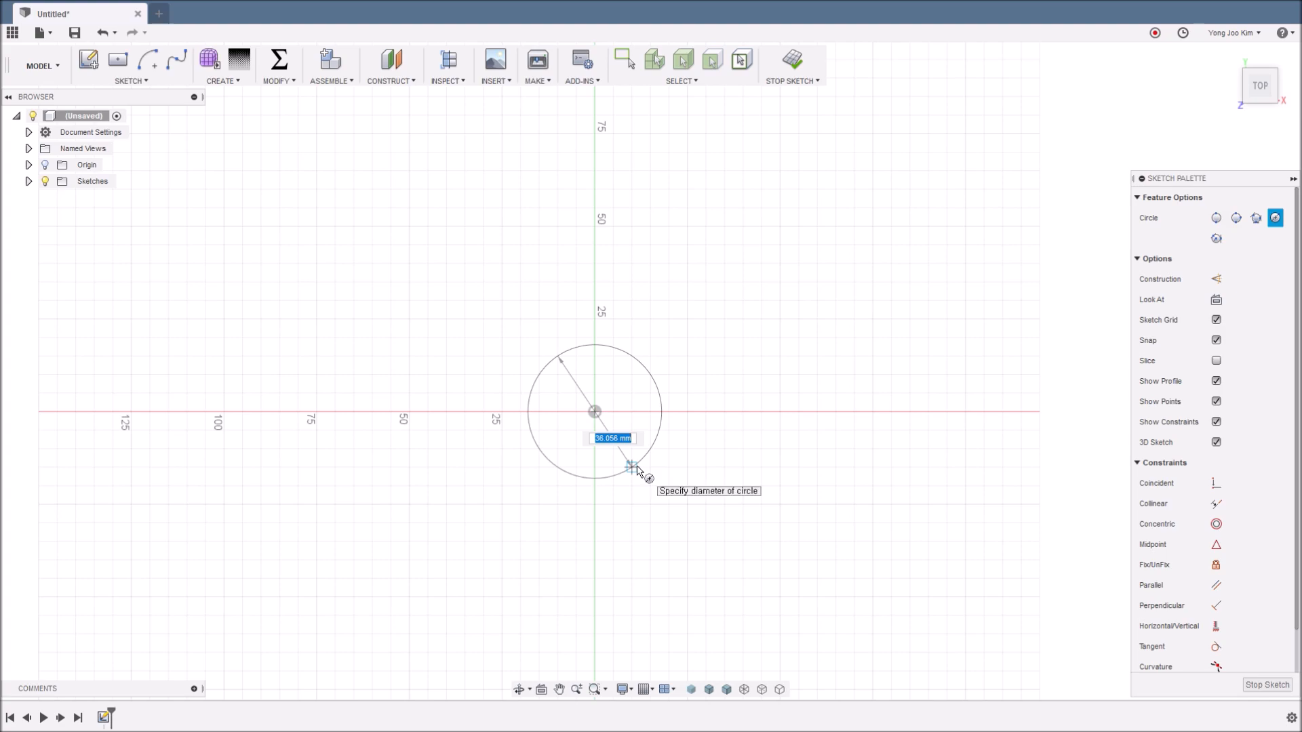
pyautogui.write('50')
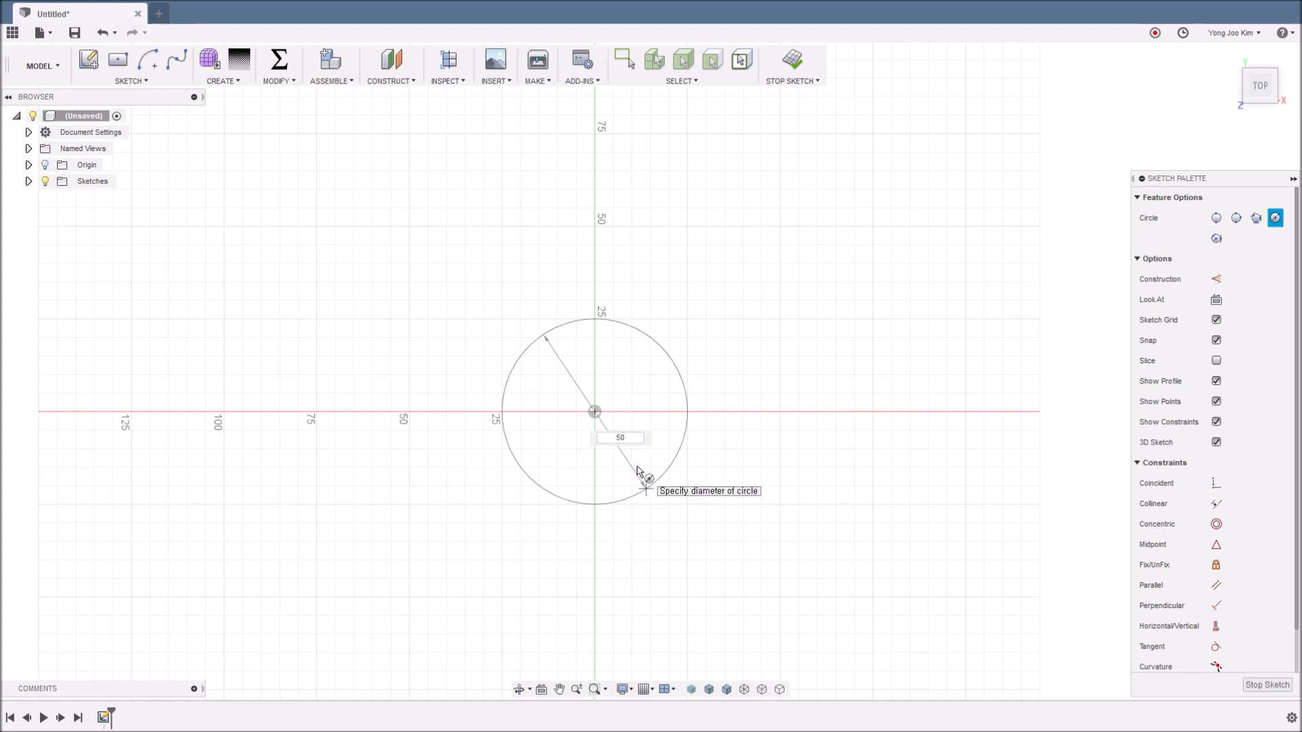
pyautogui.press('Return')
pyautogui.press('Escape')
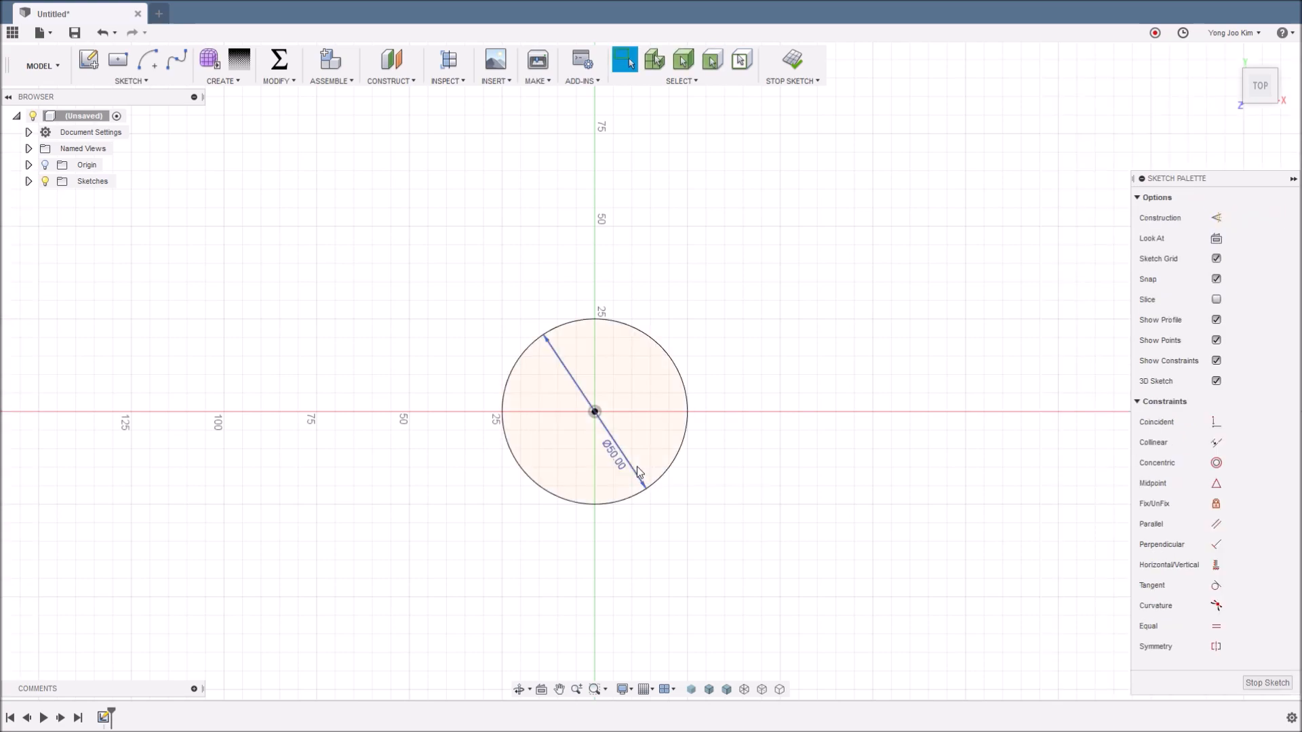
# Extrude the circle 50 mm upward as a new body
pyautogui.press('e')
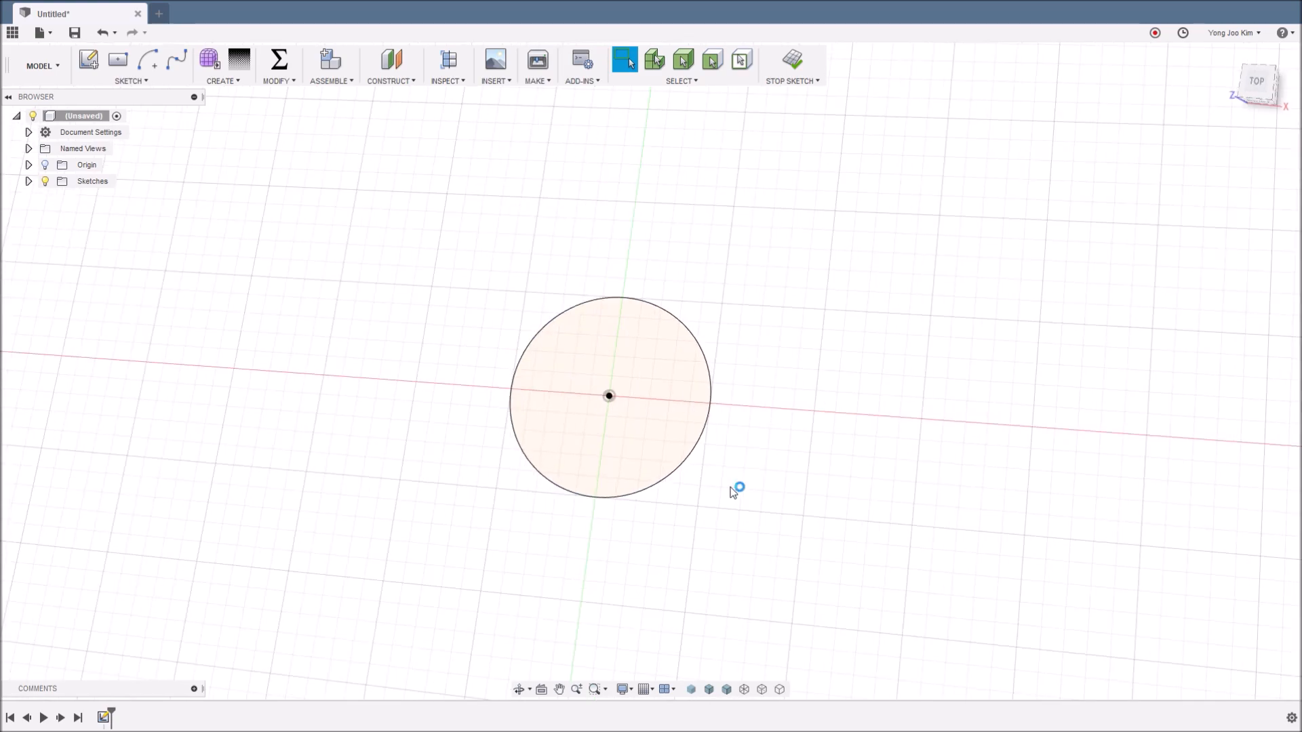
pyautogui.click(681, 393)
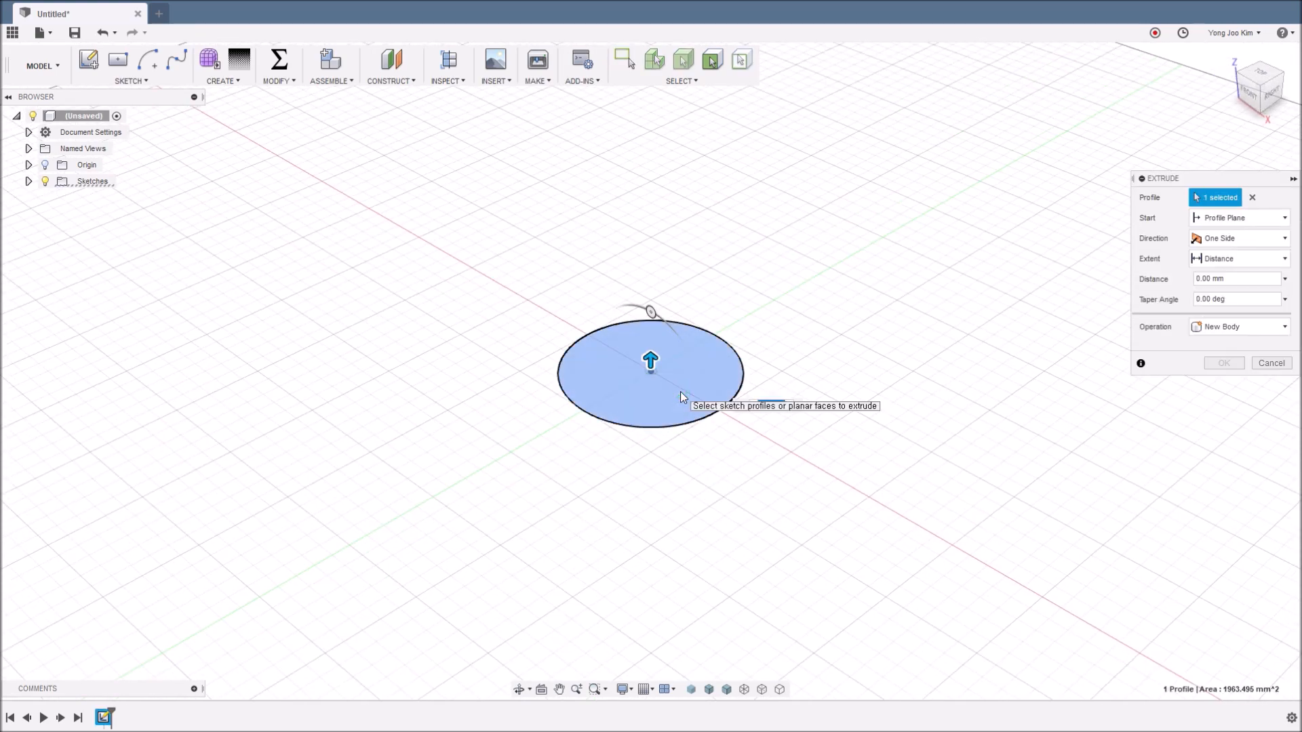
pyautogui.write('50')
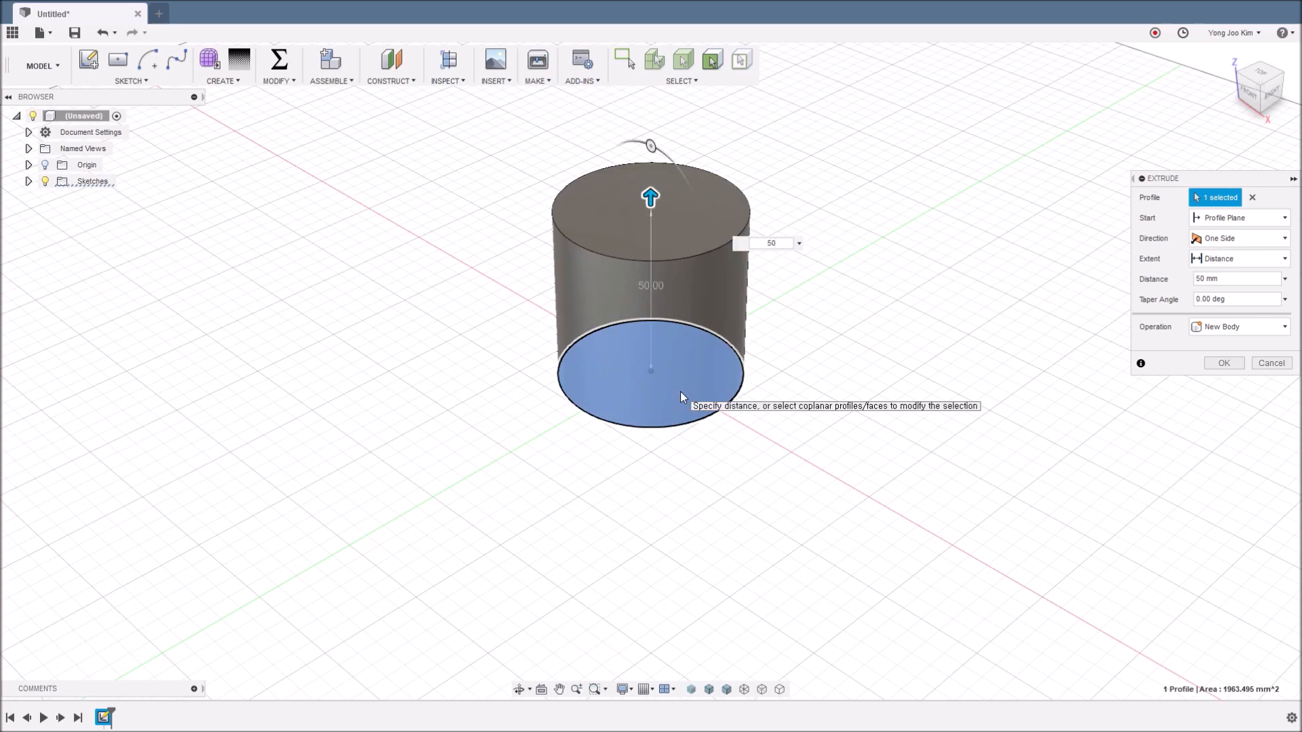
pyautogui.press('Return')
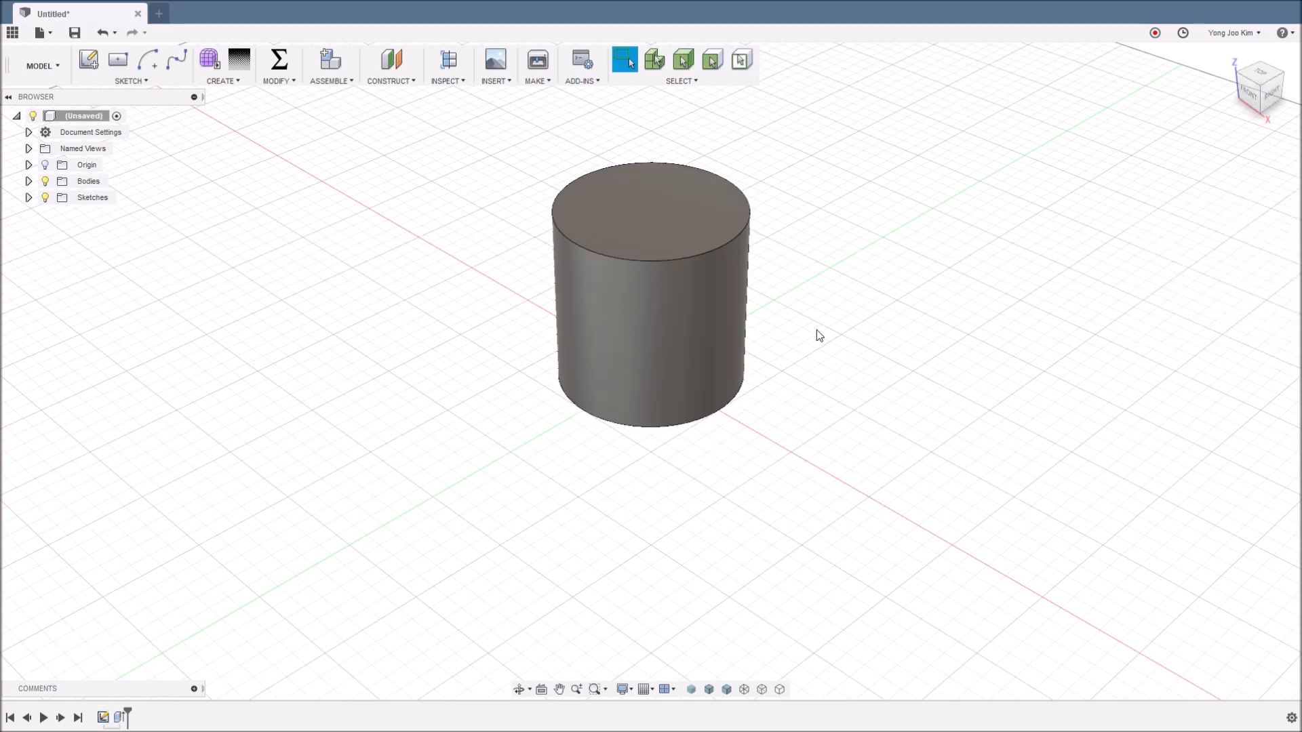
pyautogui.moveTo(816, 329); pyautogui.dragTo(799, 369, button='middle')
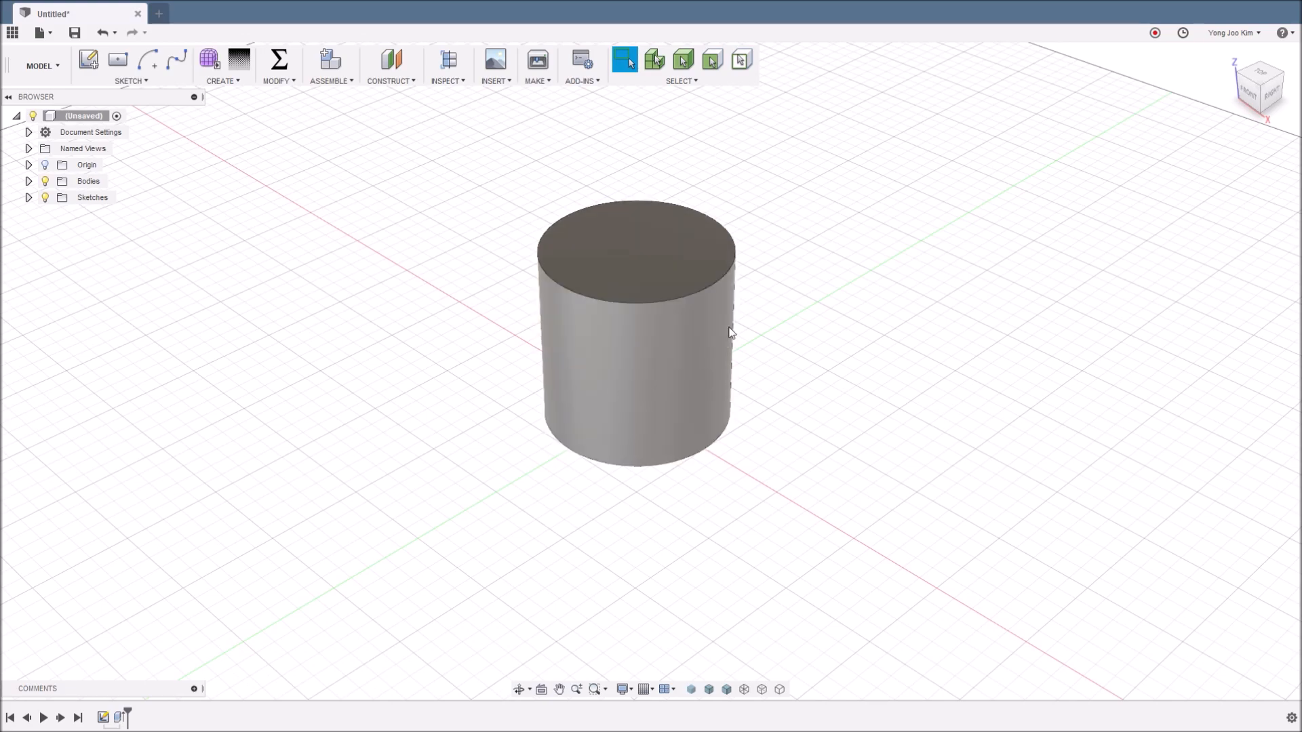
# Start a Coil on the horizontal origin plane with a 50 mm diameter base circle centered on the cylinder's base
pyautogui.click(231, 83)
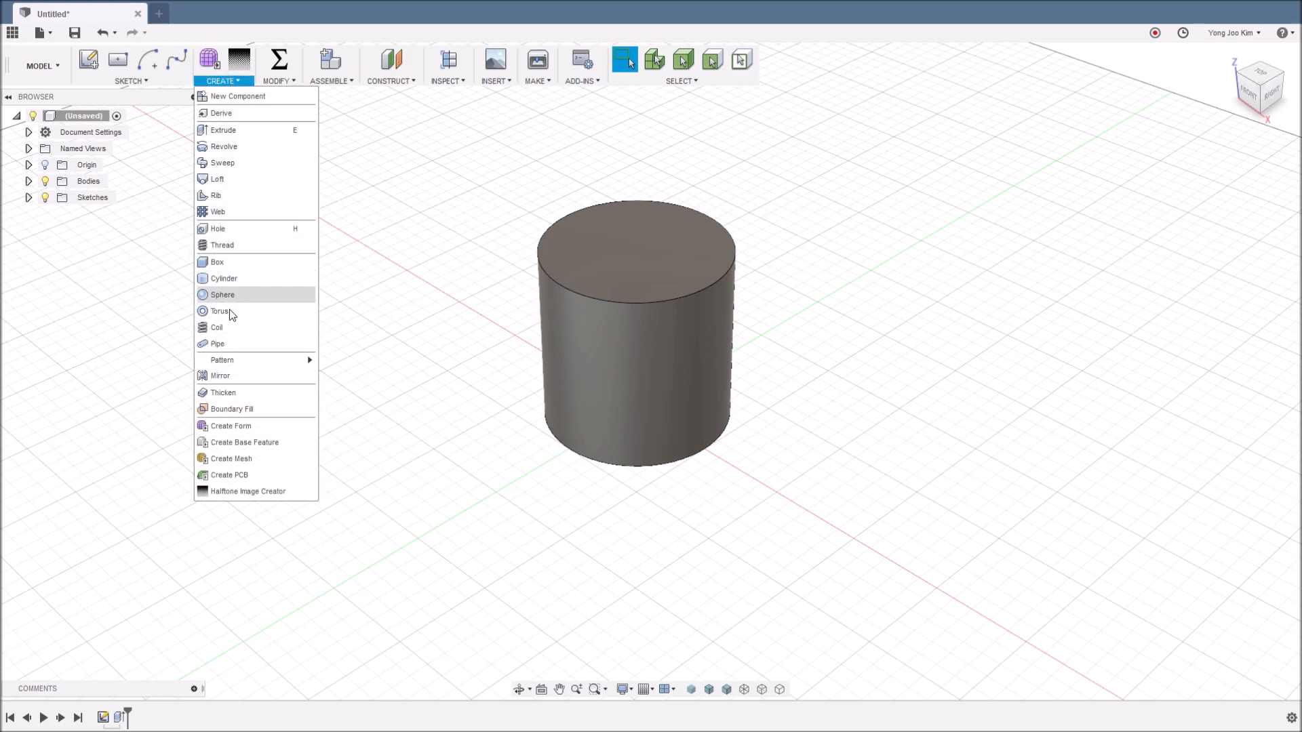
pyautogui.click(232, 327)
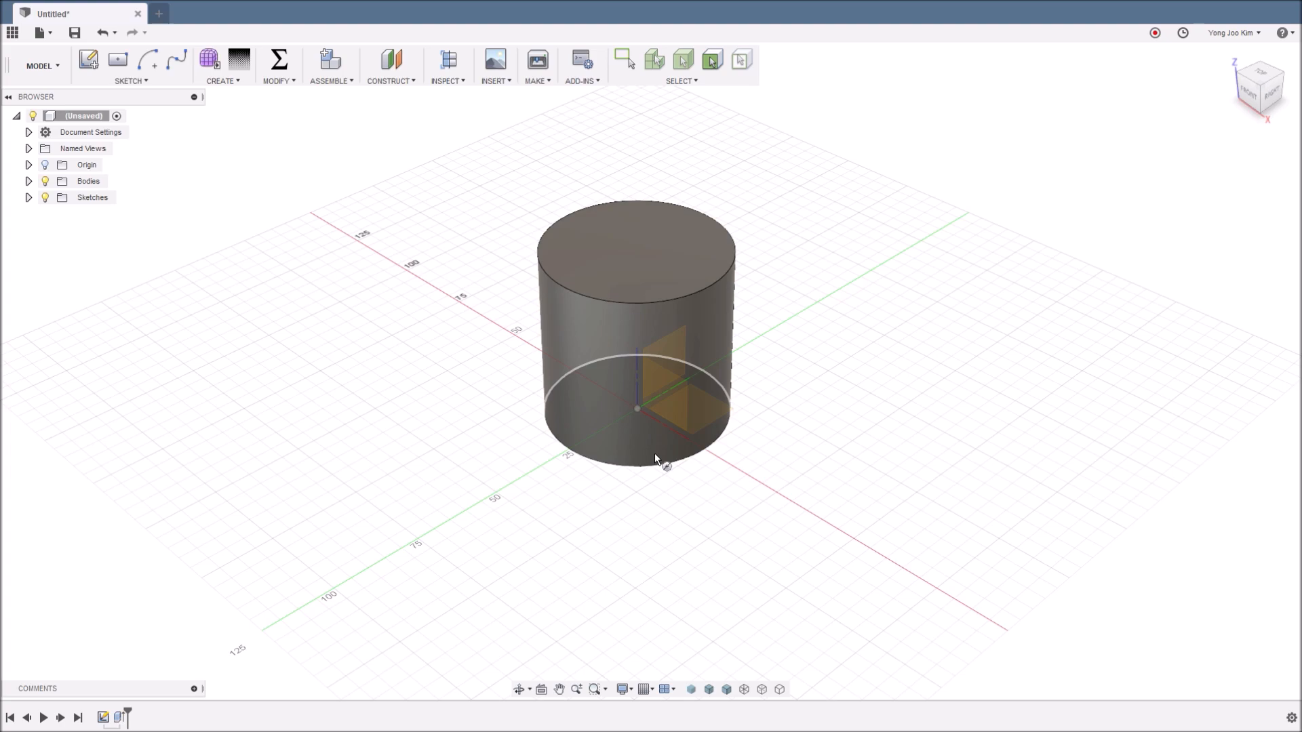
pyautogui.click(705, 410)
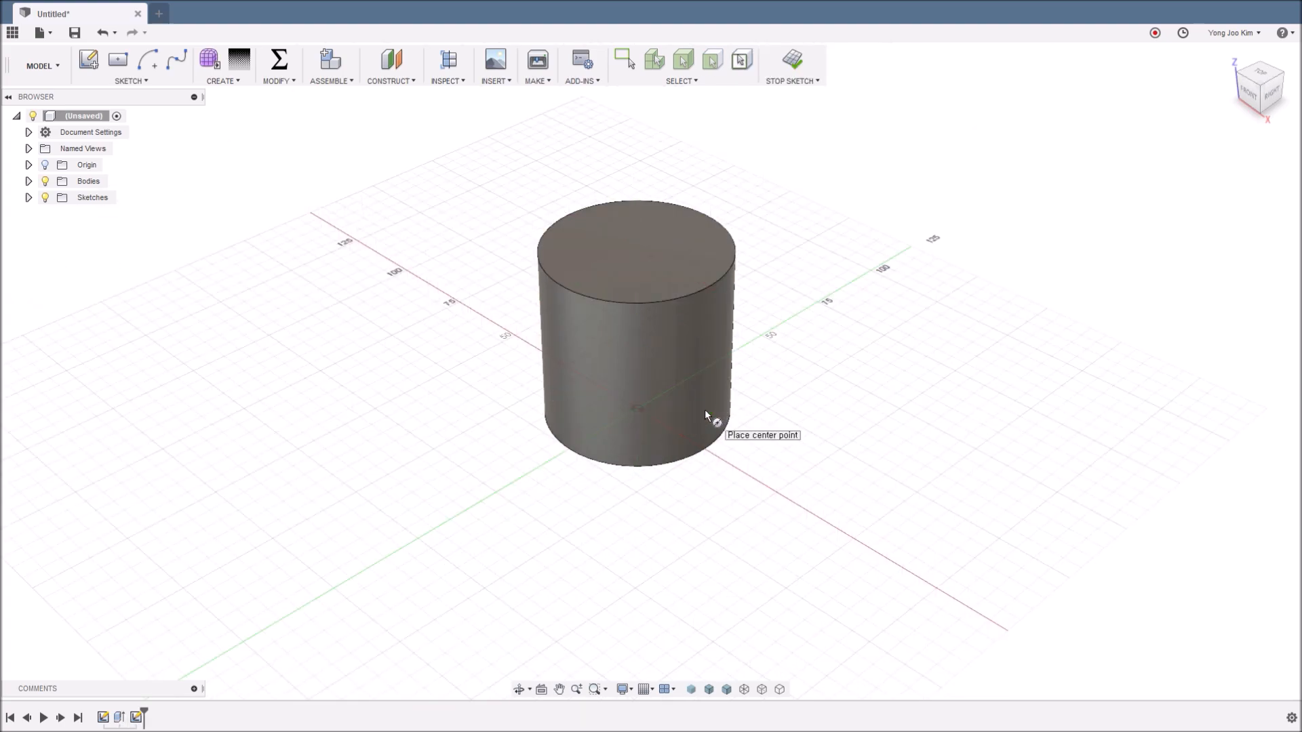
pyautogui.click(640, 408)
pyautogui.write('50')
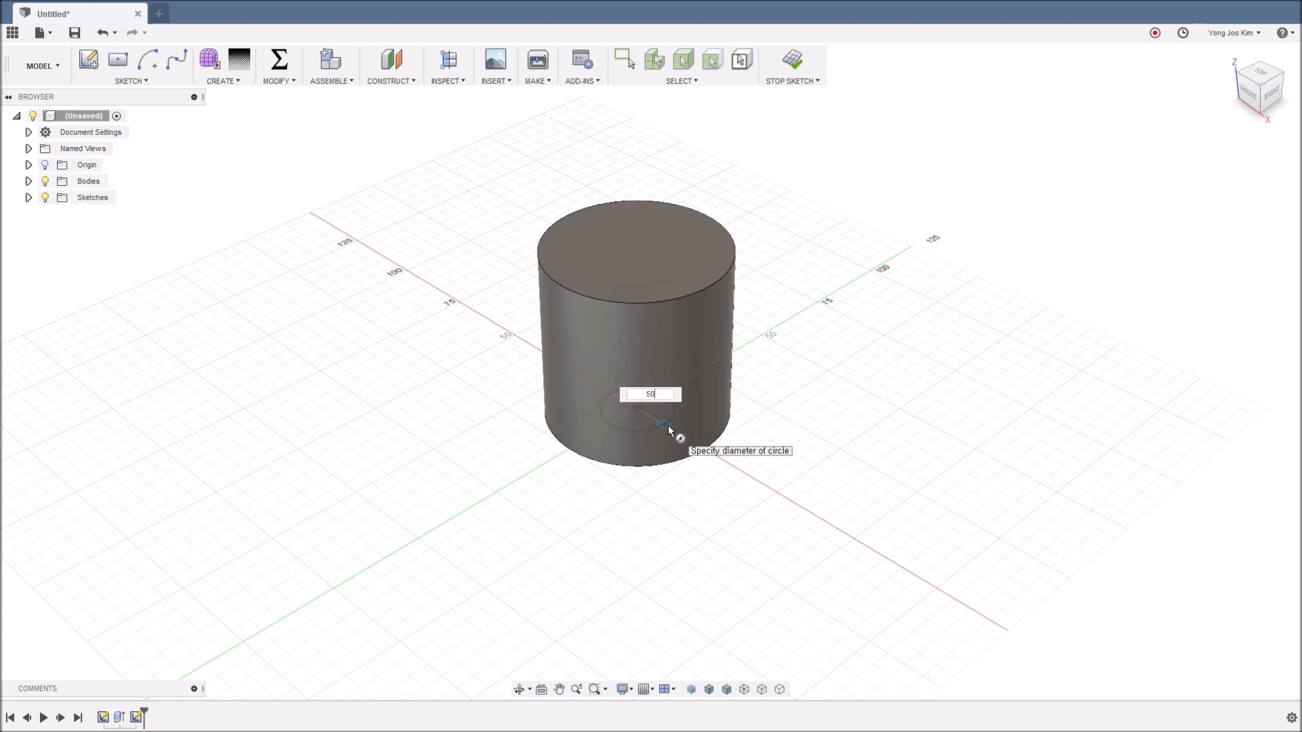
pyautogui.press('Return')
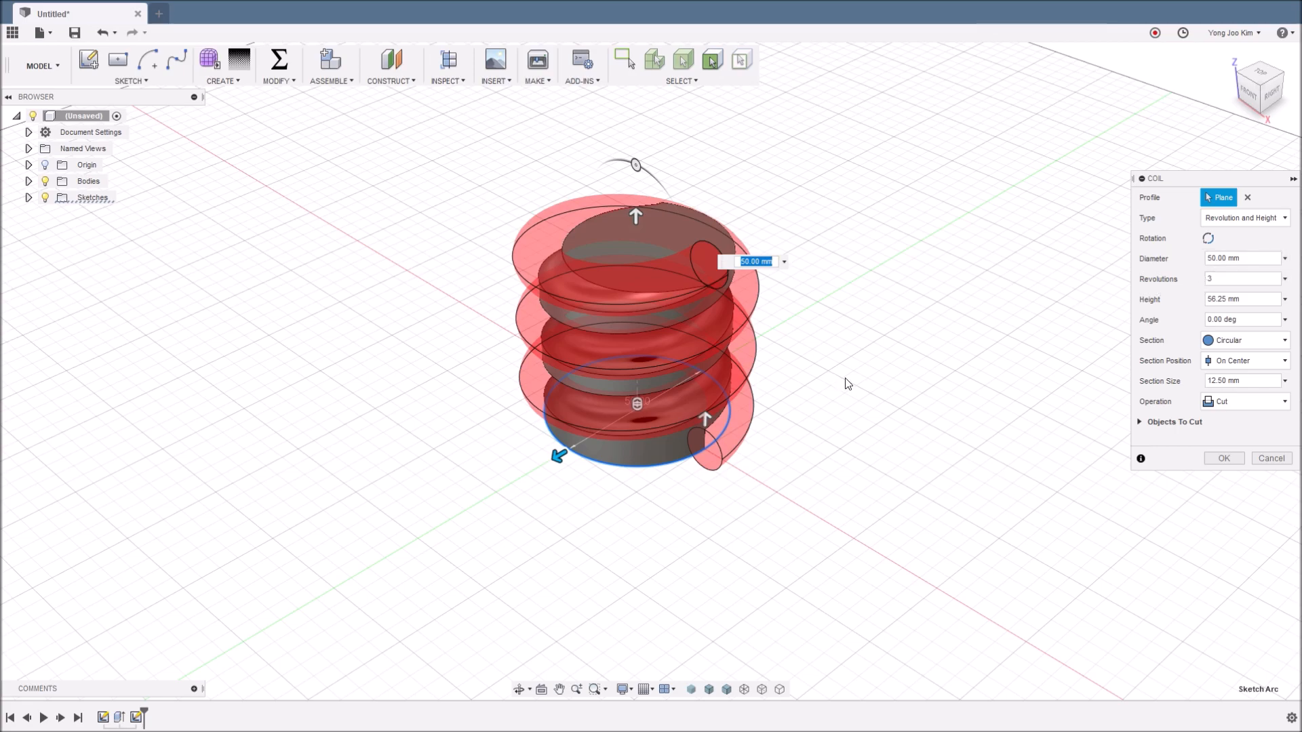
# Try 0.5 revolutions for the coil cut and examine its path across the cylinder from the back view
pyautogui.click(1230, 283)
pyautogui.keyDown('shift'); pyautogui.moveTo(816, 441); pyautogui.dragTo(612, 403, button='middle'); pyautogui.keyUp('shift')
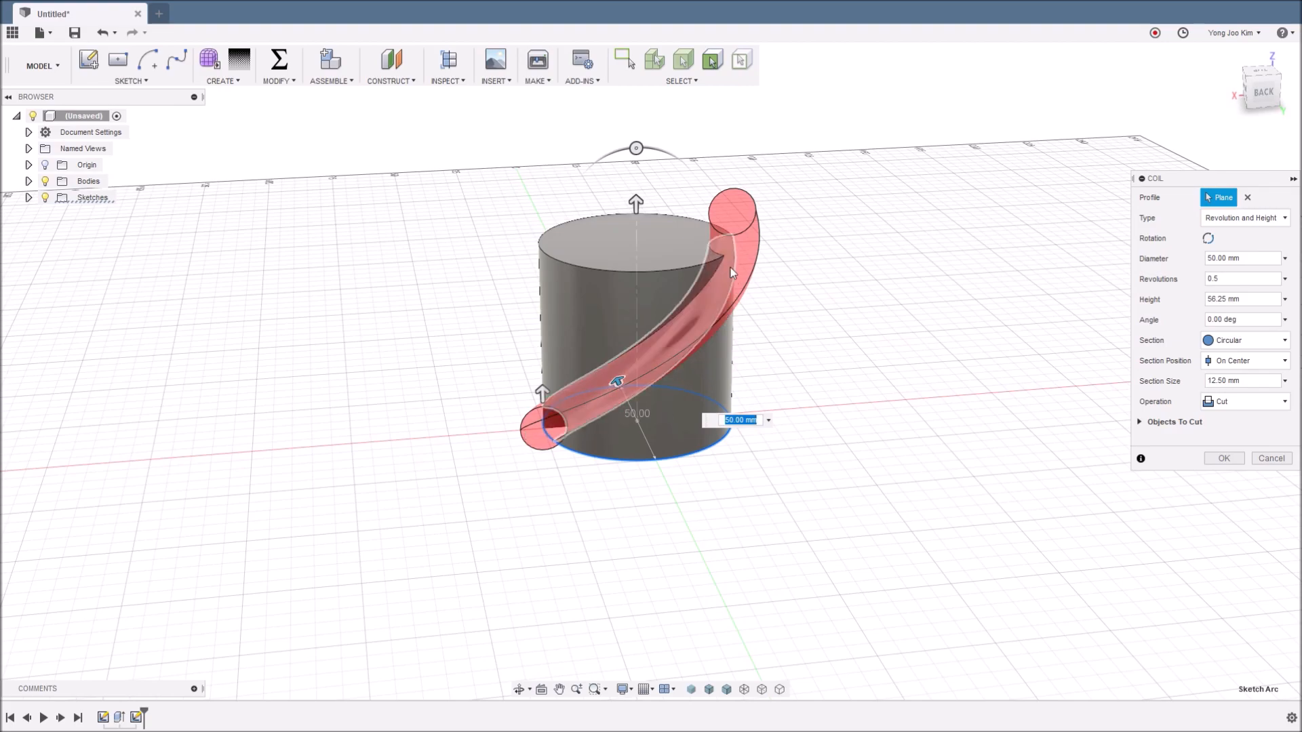
pyautogui.keyDown('shift'); pyautogui.moveTo(834, 366); pyautogui.dragTo(709, 333, button='middle'); pyautogui.keyUp('shift')
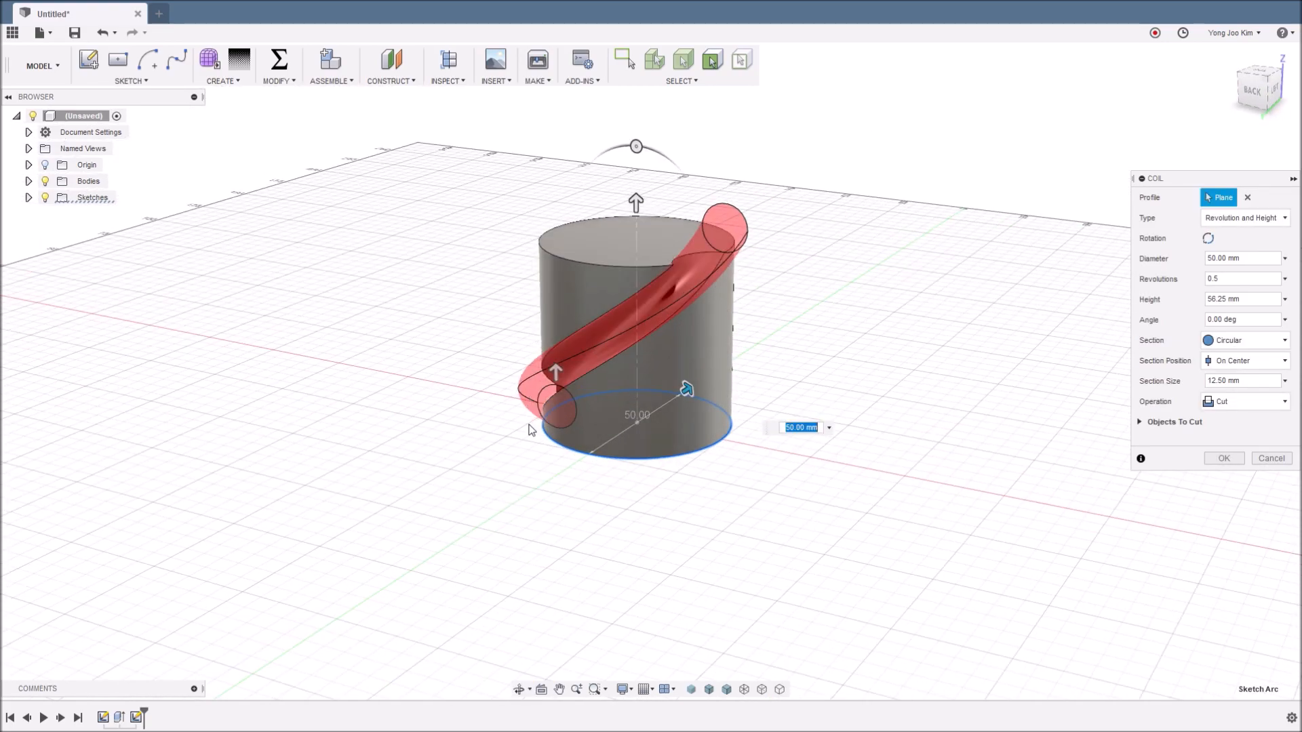
pyautogui.keyDown('shift'); pyautogui.moveTo(581, 523); pyautogui.dragTo(633, 497, button='middle'); pyautogui.keyUp('shift')
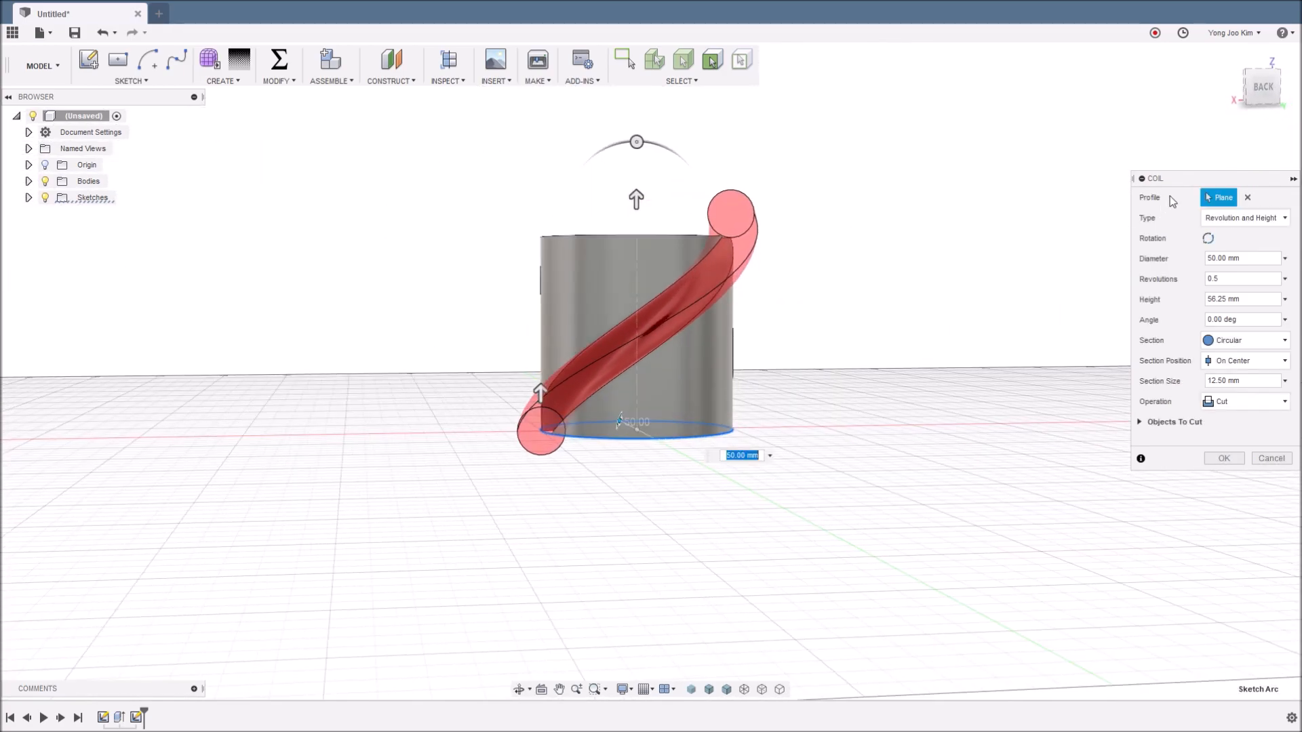
pyautogui.click(1262, 87)
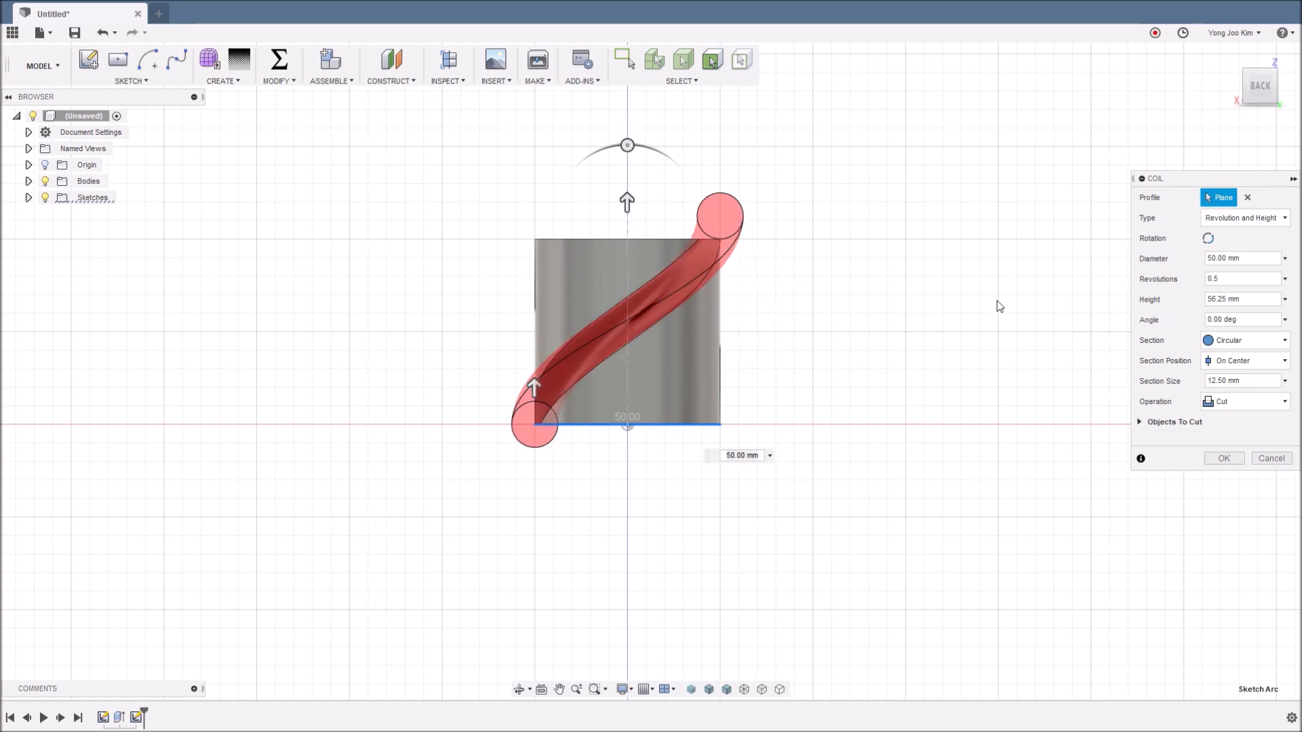
# Try 0.3 revolutions for the coil cut, and settle on 0.4 revolutions
pyautogui.moveTo(1224, 276); pyautogui.dragTo(1186, 280)
pyautogui.write('0.3')
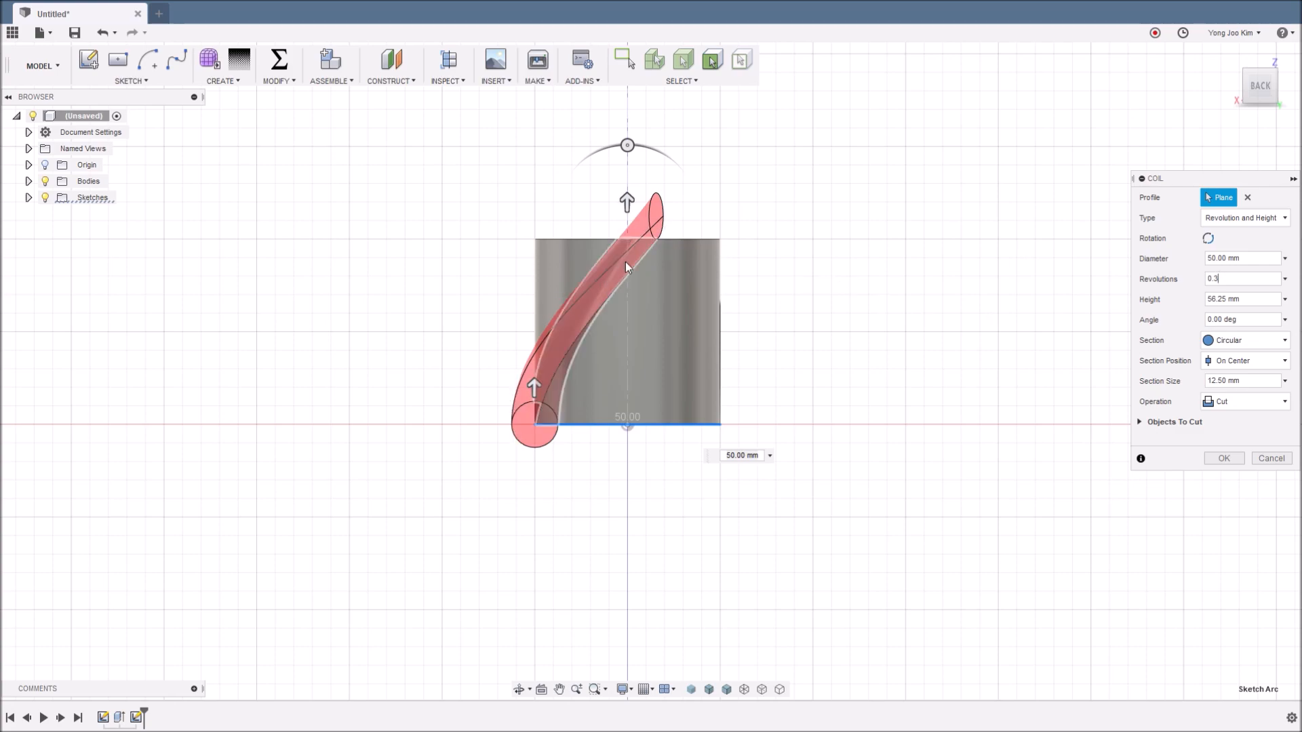
pyautogui.click(1220, 279)
pyautogui.write('0.4')
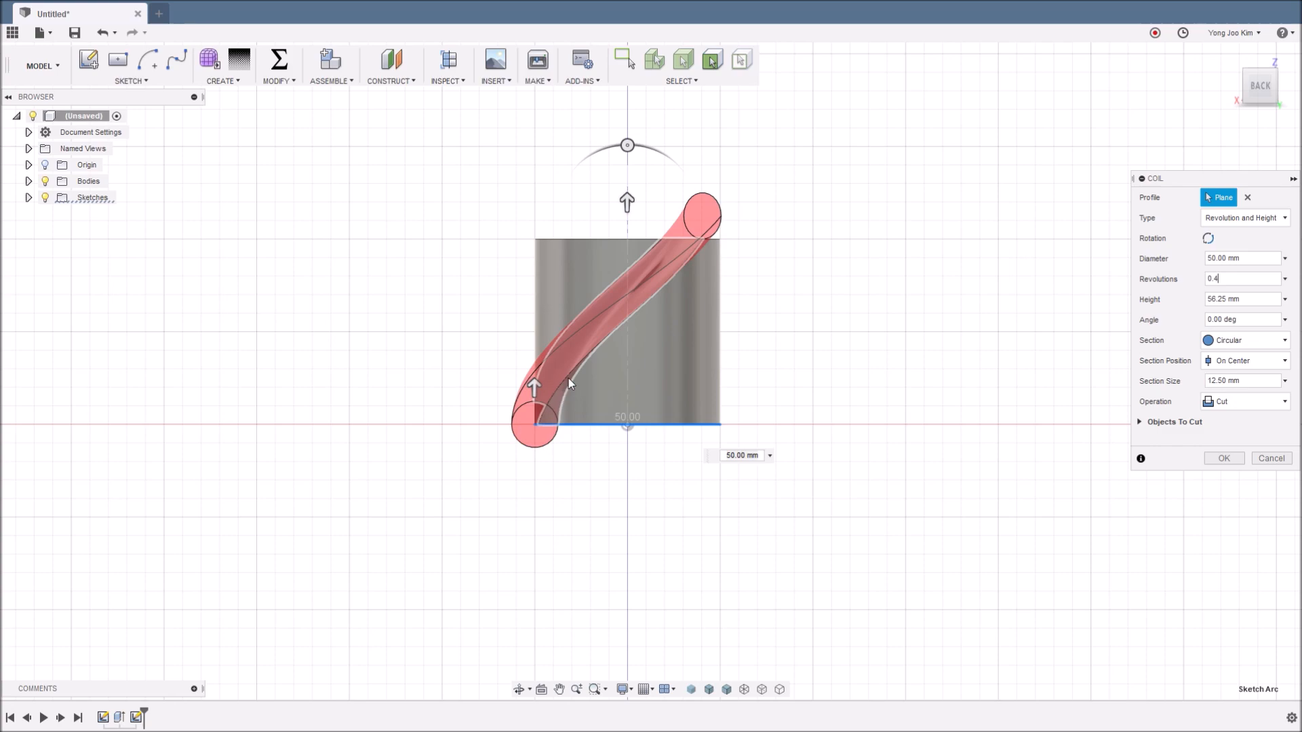
pyautogui.keyDown('shift'); pyautogui.moveTo(765, 372); pyautogui.dragTo(885, 400, button='middle'); pyautogui.keyUp('shift')
pyautogui.keyDown('shift'); pyautogui.moveTo(930, 360); pyautogui.dragTo(957, 368, button='middle'); pyautogui.keyUp('shift')
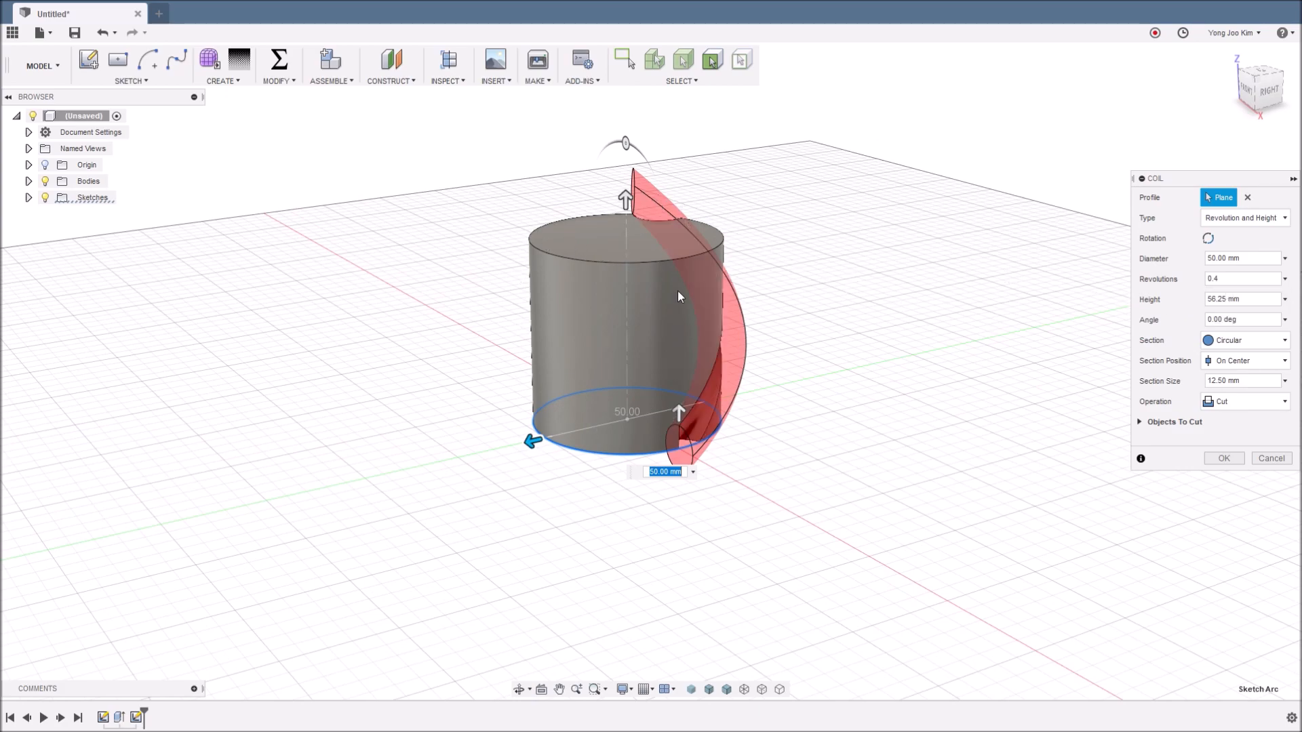
# Set the coil's height to 50 mm and check its upper end against the cylinder from the front view
pyautogui.click(1170, 296)
pyautogui.write('50')
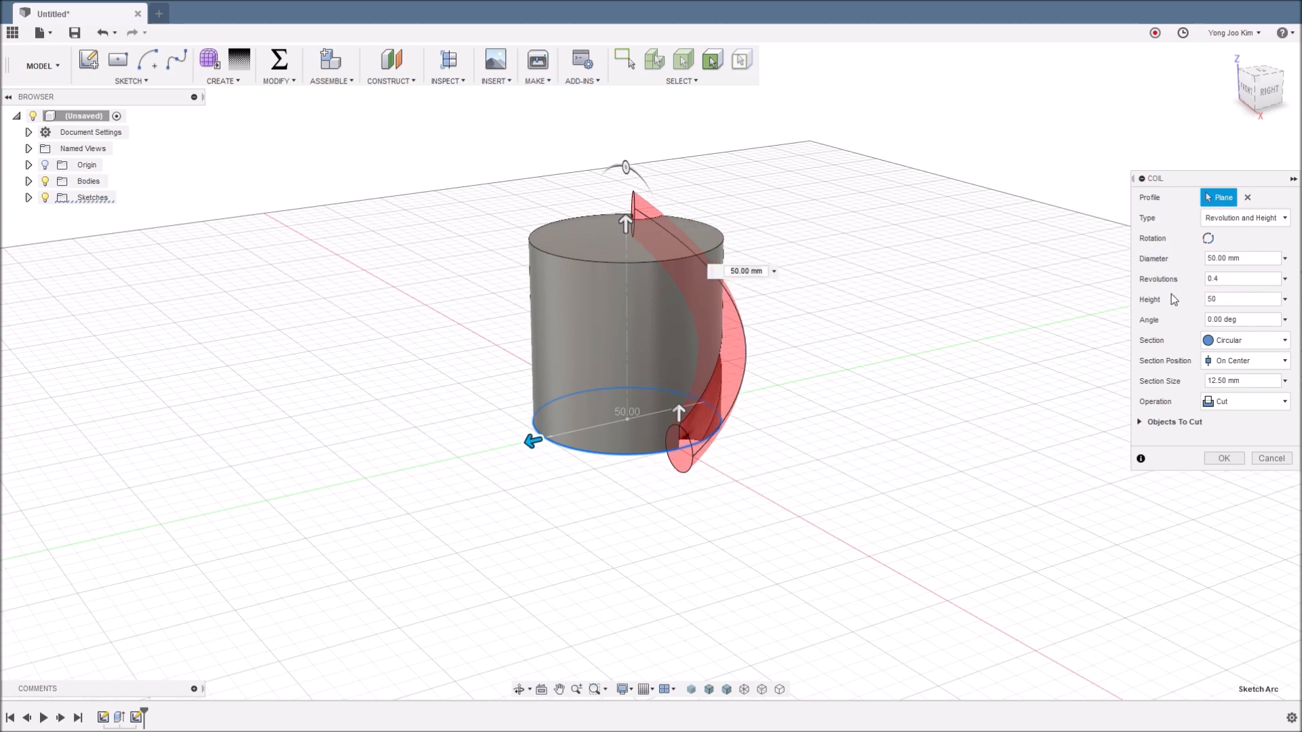
pyautogui.keyDown('shift'); pyautogui.moveTo(811, 404); pyautogui.dragTo(892, 375, button='middle'); pyautogui.keyUp('shift')
pyautogui.click(1262, 86)
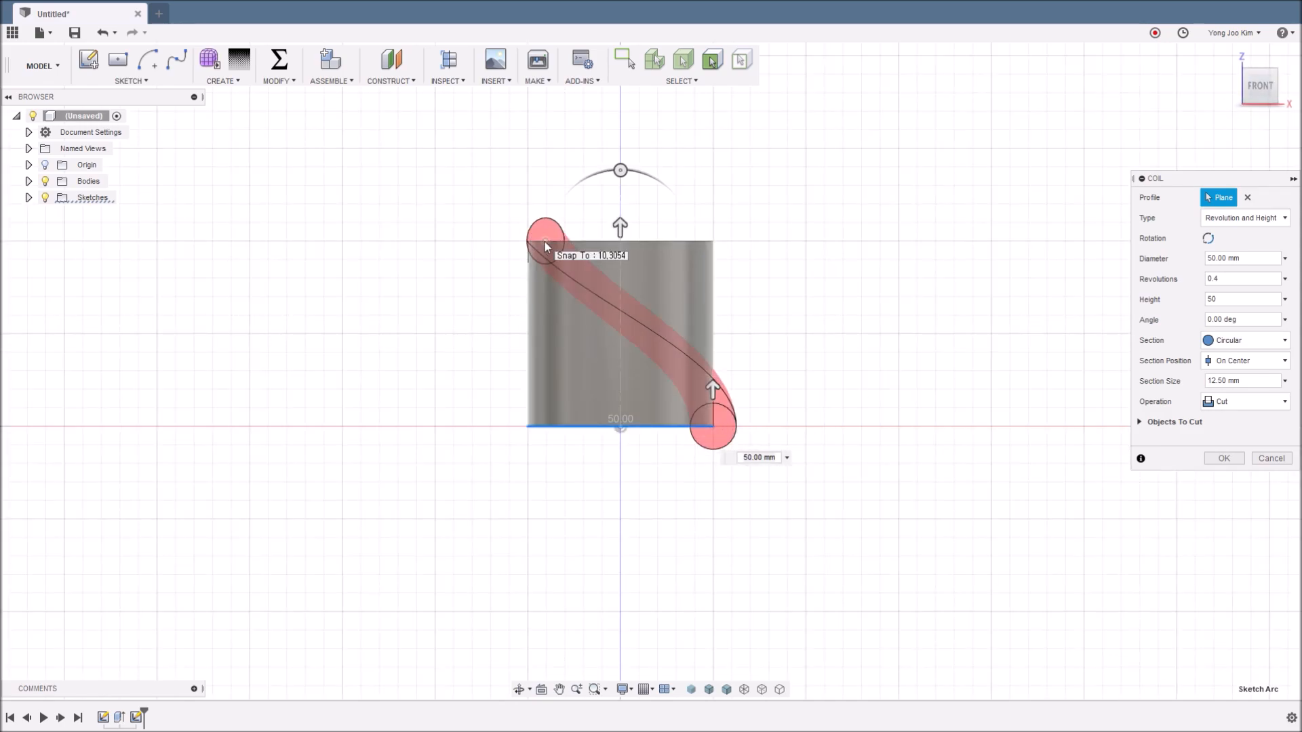
# Examine the coil's ends around the cylinder and change its section to Triangular (Internal)
pyautogui.keyDown('shift'); pyautogui.moveTo(947, 421); pyautogui.dragTo(861, 439, button='middle'); pyautogui.keyUp('shift')
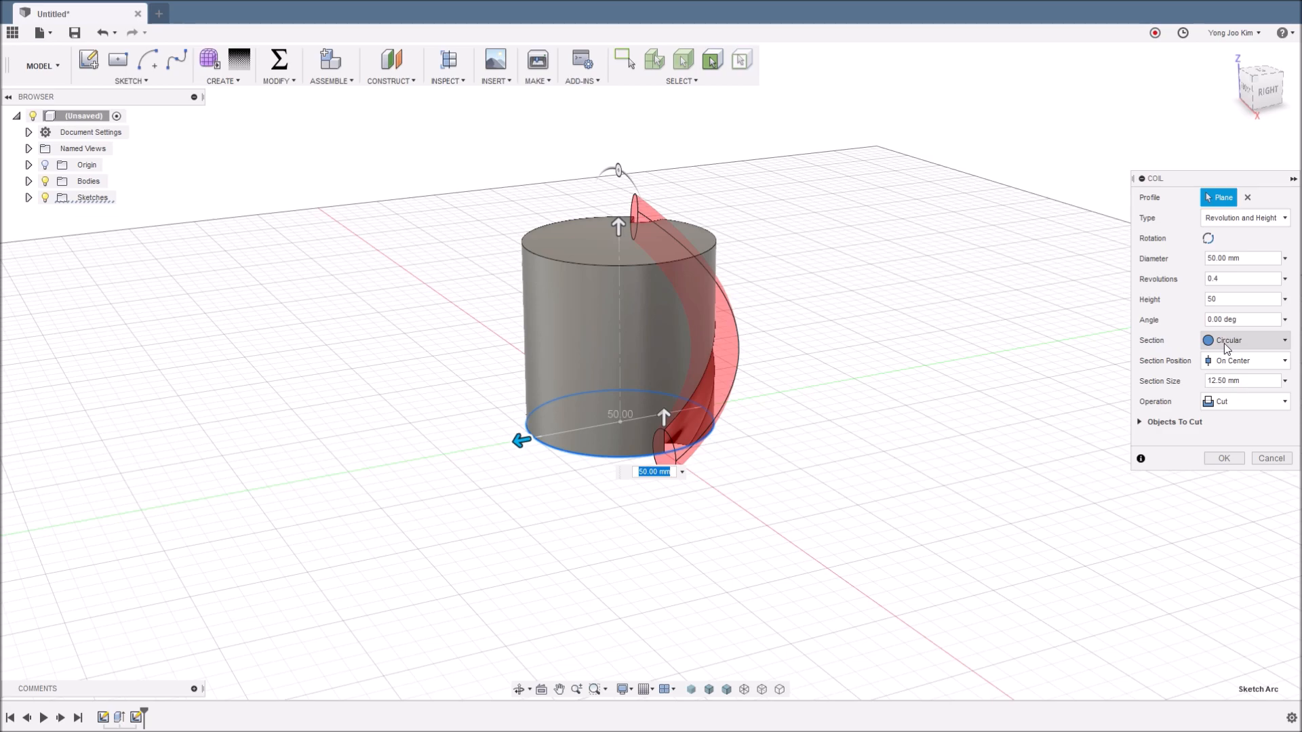
pyautogui.keyDown('shift'); pyautogui.moveTo(866, 405); pyautogui.dragTo(771, 376, button='middle'); pyautogui.keyUp('shift')
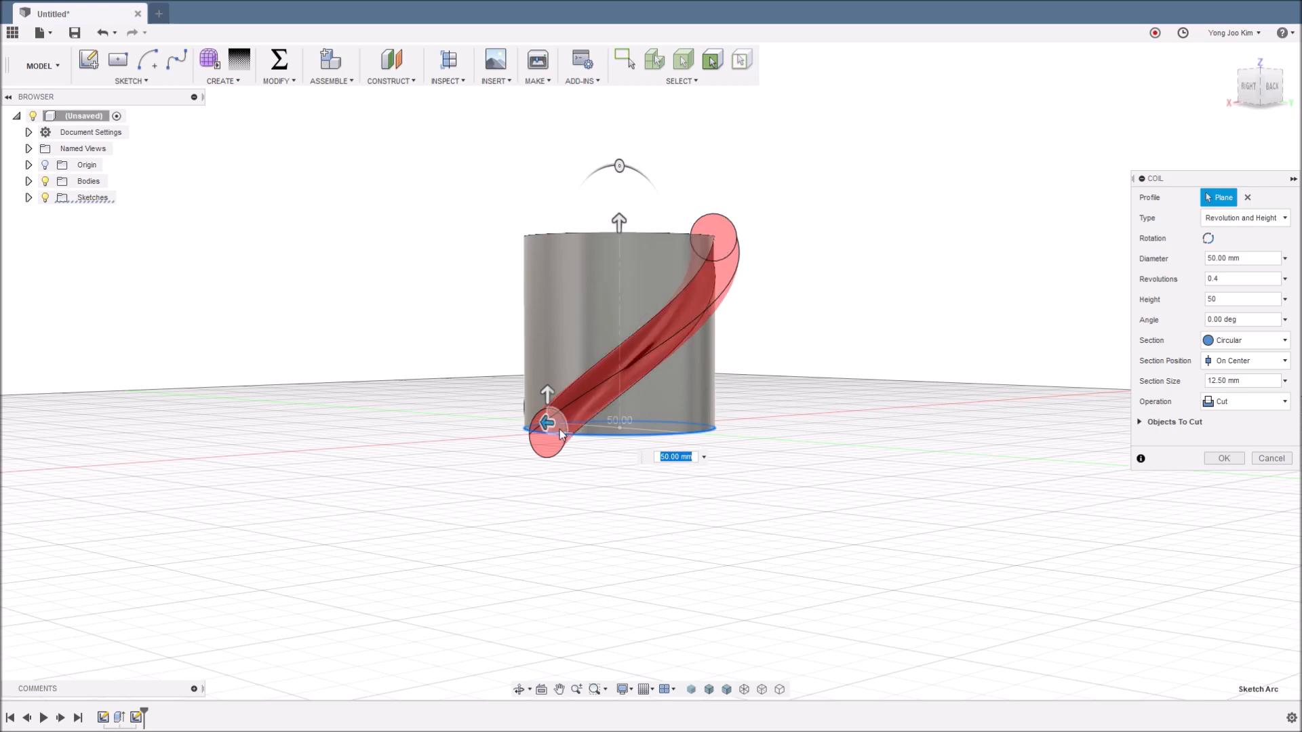
pyautogui.keyDown('shift'); pyautogui.moveTo(783, 419); pyautogui.dragTo(851, 421, button='middle'); pyautogui.keyUp('shift')
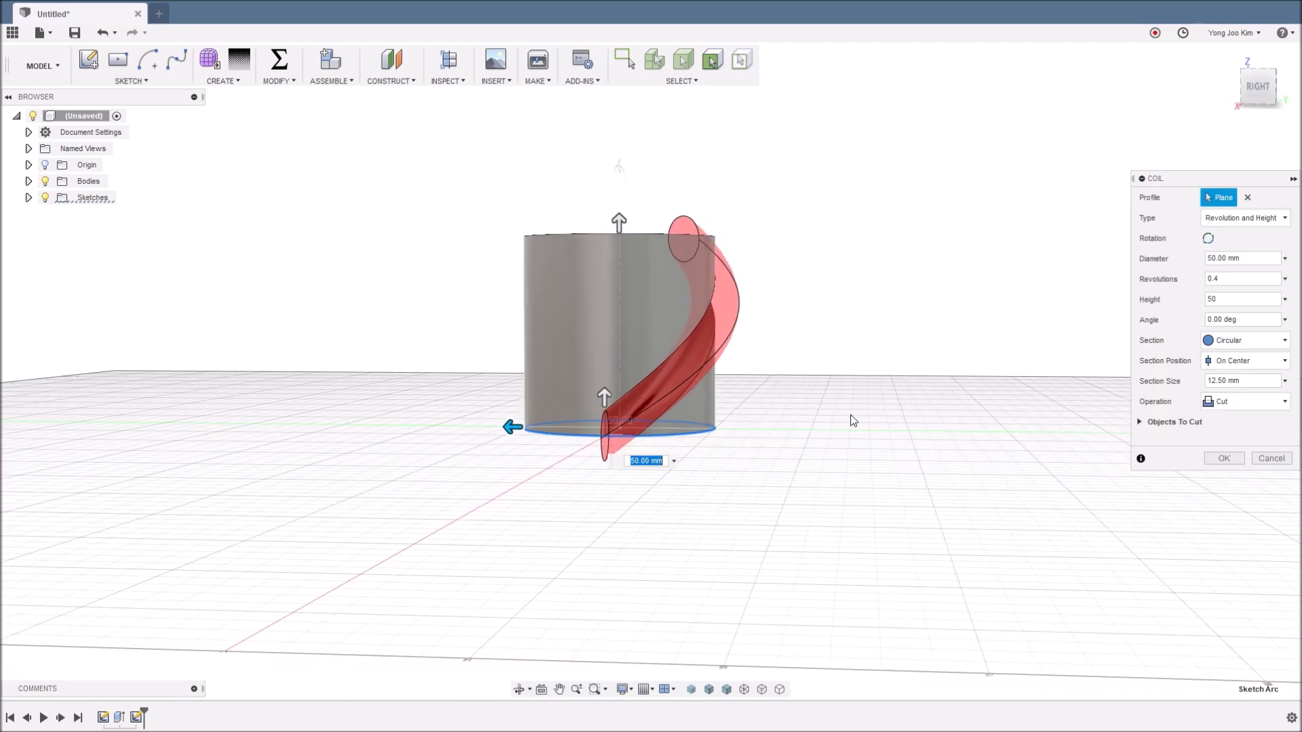
pyautogui.click(1253, 340)
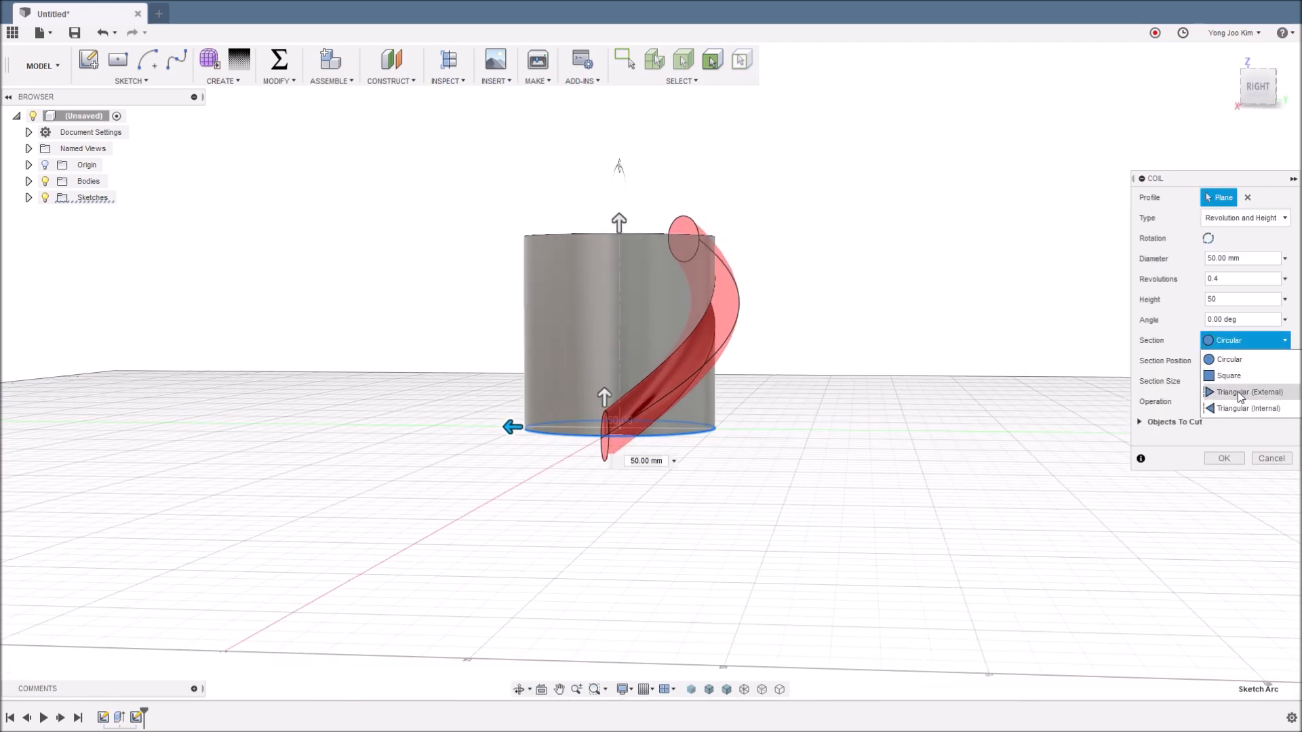
pyautogui.click(1232, 407)
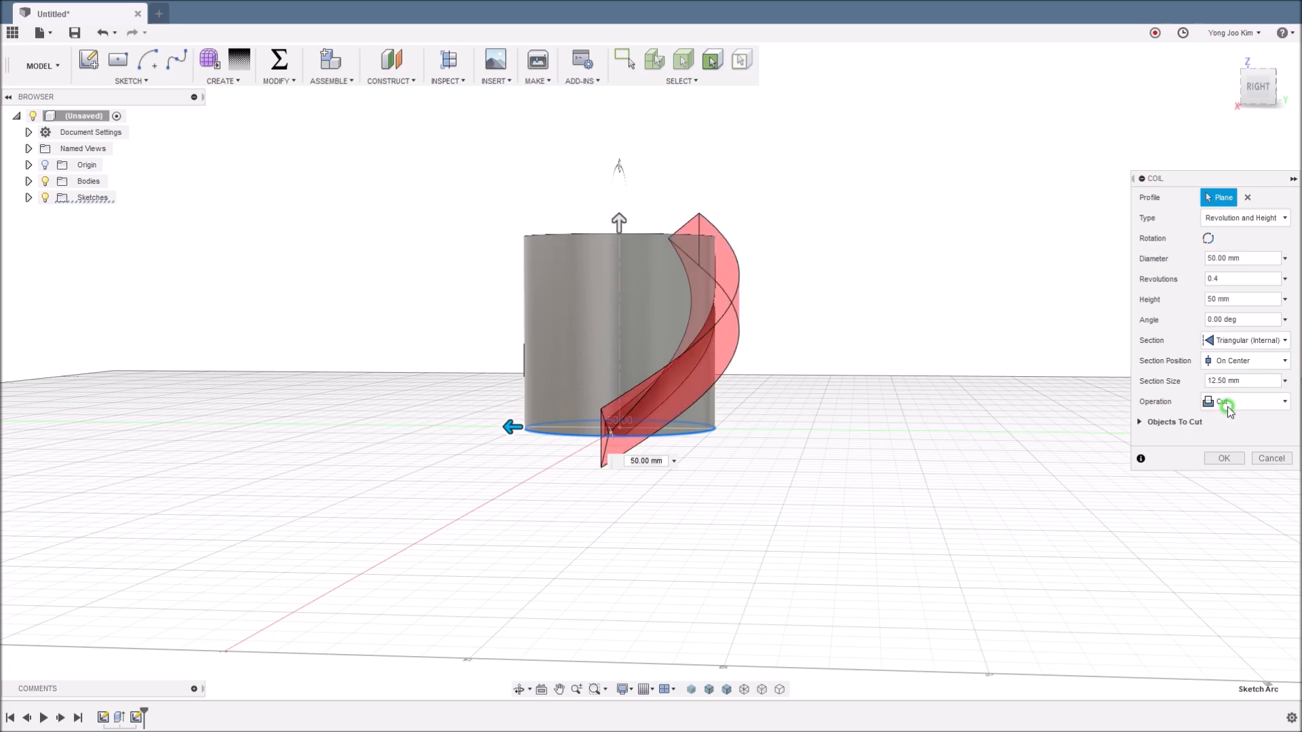
pyautogui.keyDown('shift'); pyautogui.moveTo(810, 430); pyautogui.dragTo(670, 394, button='middle'); pyautogui.keyUp('shift')
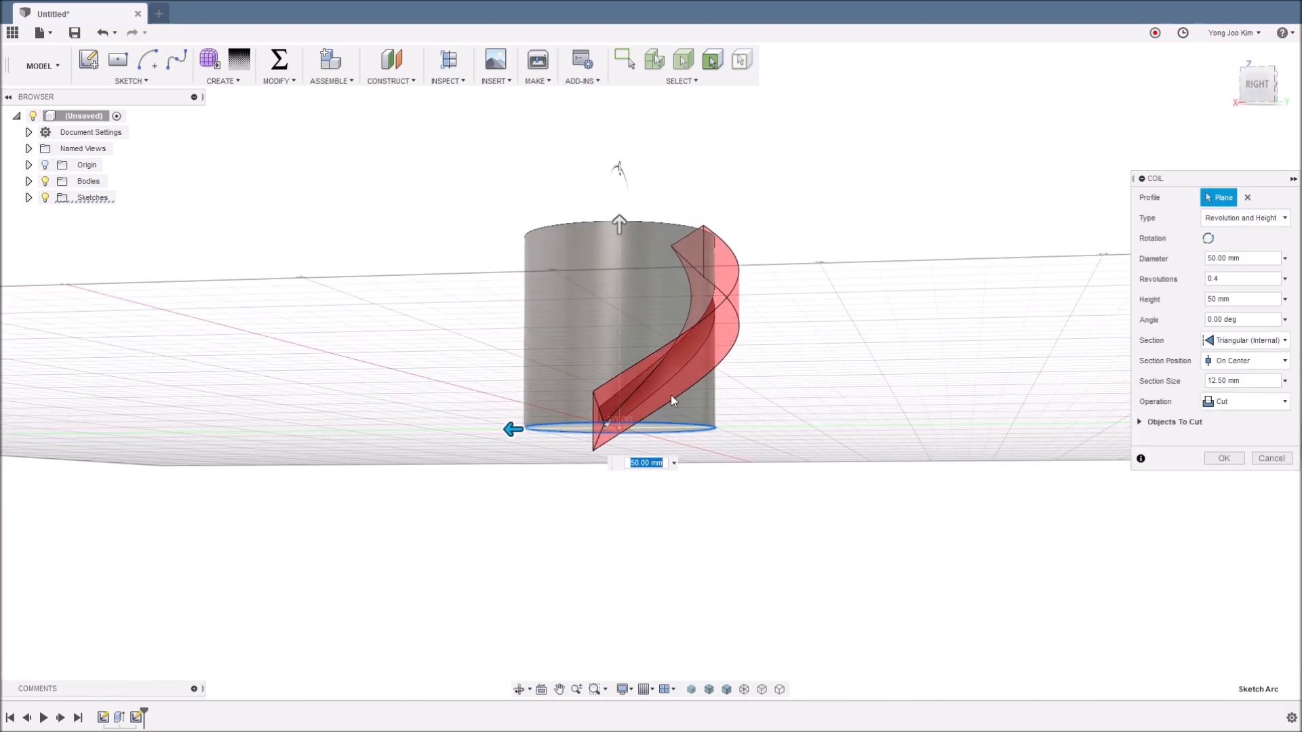
# Set the coil's section position to Inside and check the profile against the cylinder from the front view
pyautogui.keyDown('shift'); pyautogui.moveTo(783, 364); pyautogui.dragTo(913, 451, button='middle'); pyautogui.keyUp('shift')
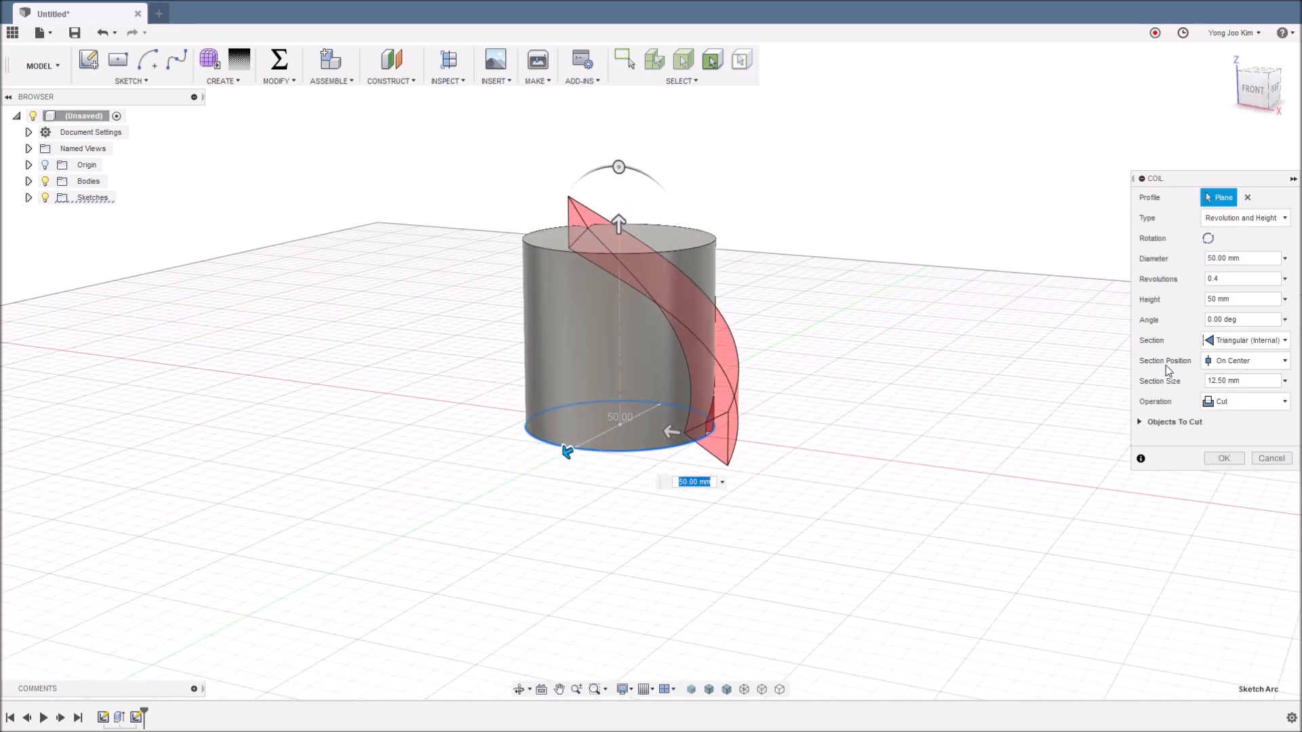
pyautogui.click(1265, 361)
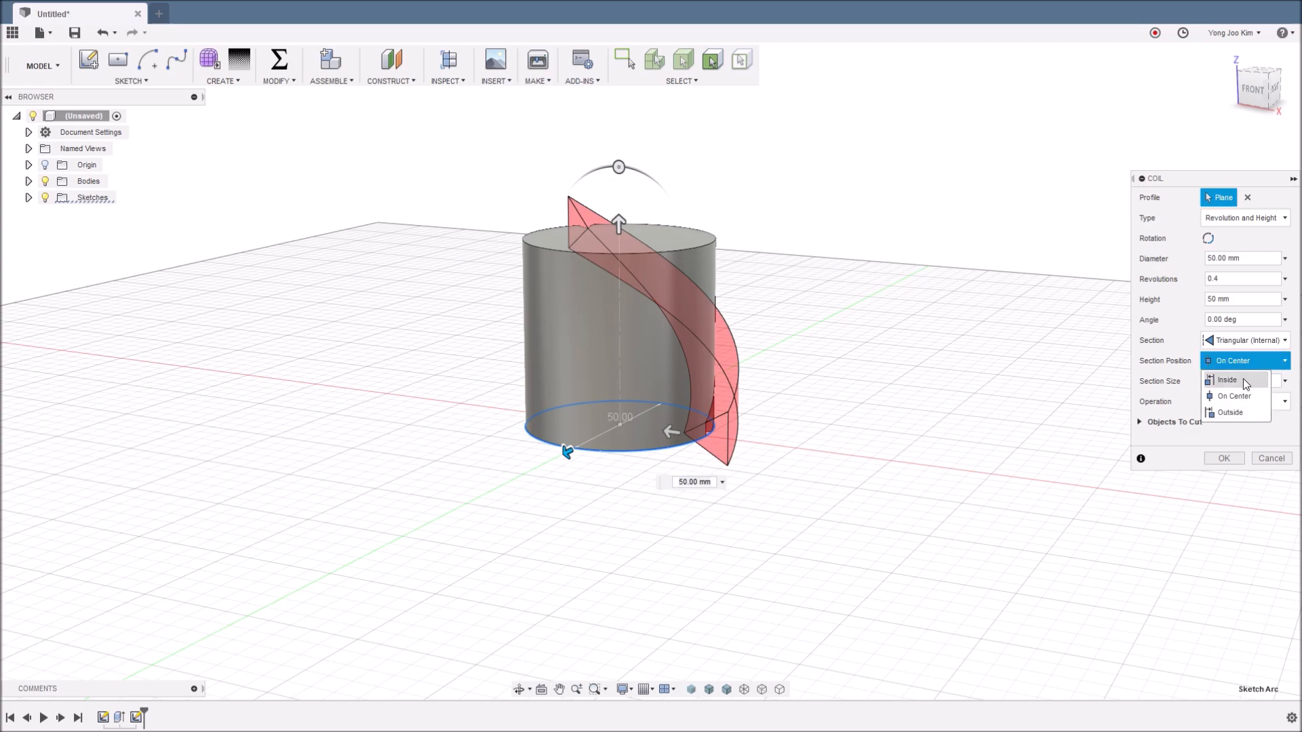
pyautogui.click(1246, 381)
pyautogui.keyDown('shift'); pyautogui.moveTo(778, 436); pyautogui.dragTo(790, 406, button='middle'); pyautogui.keyUp('shift')
pyautogui.click(1251, 90)
pyautogui.scroll(3, 752, 432)
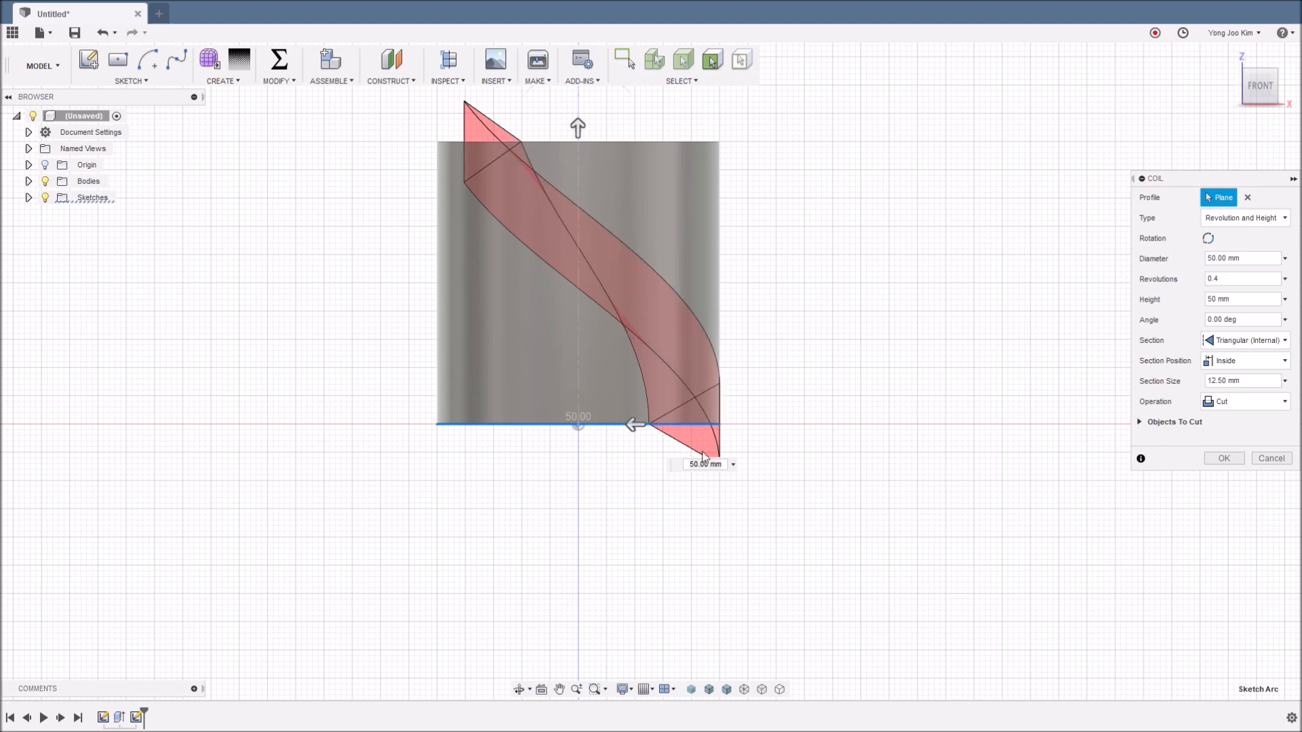
# Set the coil's section size to 2 mm, complete the cut, and examine the helical groove around the cylinder
pyautogui.moveTo(1251, 379); pyautogui.dragTo(1158, 391)
pyautogui.write('2')
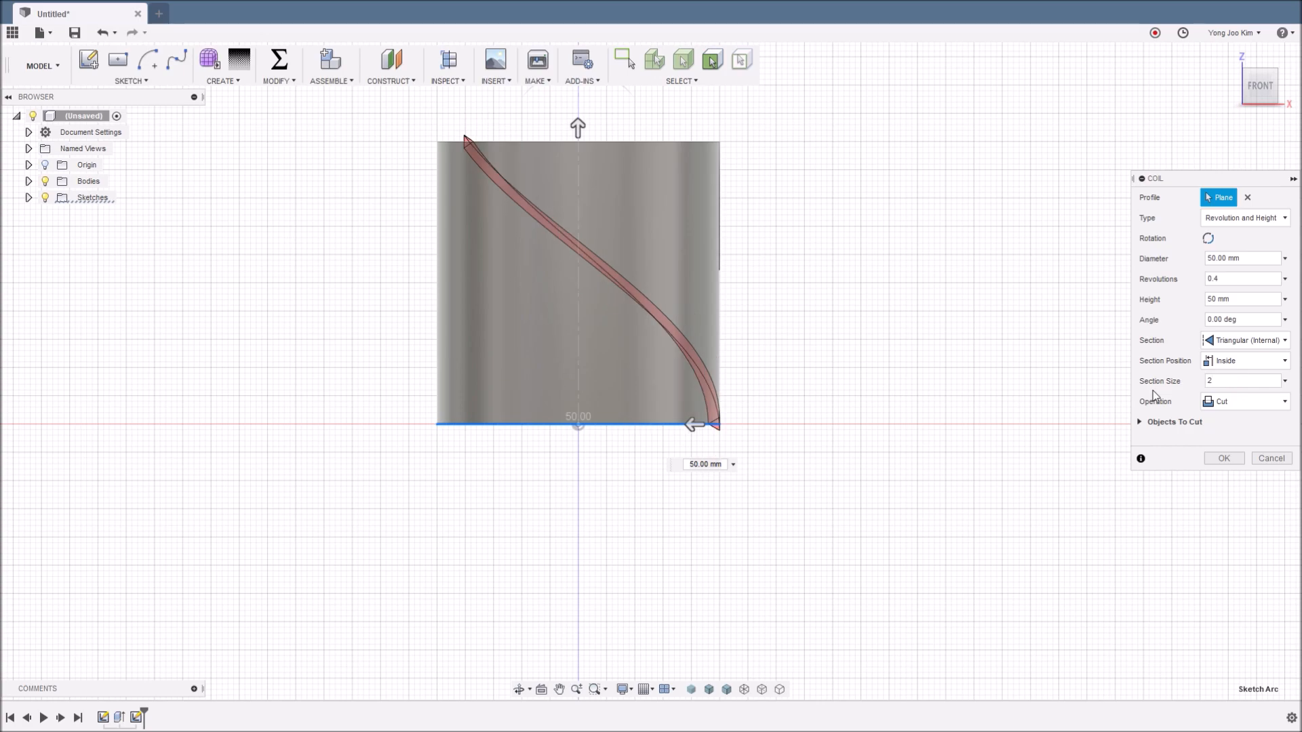
pyautogui.keyDown('shift'); pyautogui.moveTo(657, 290); pyautogui.dragTo(773, 409, button='middle'); pyautogui.keyUp('shift')
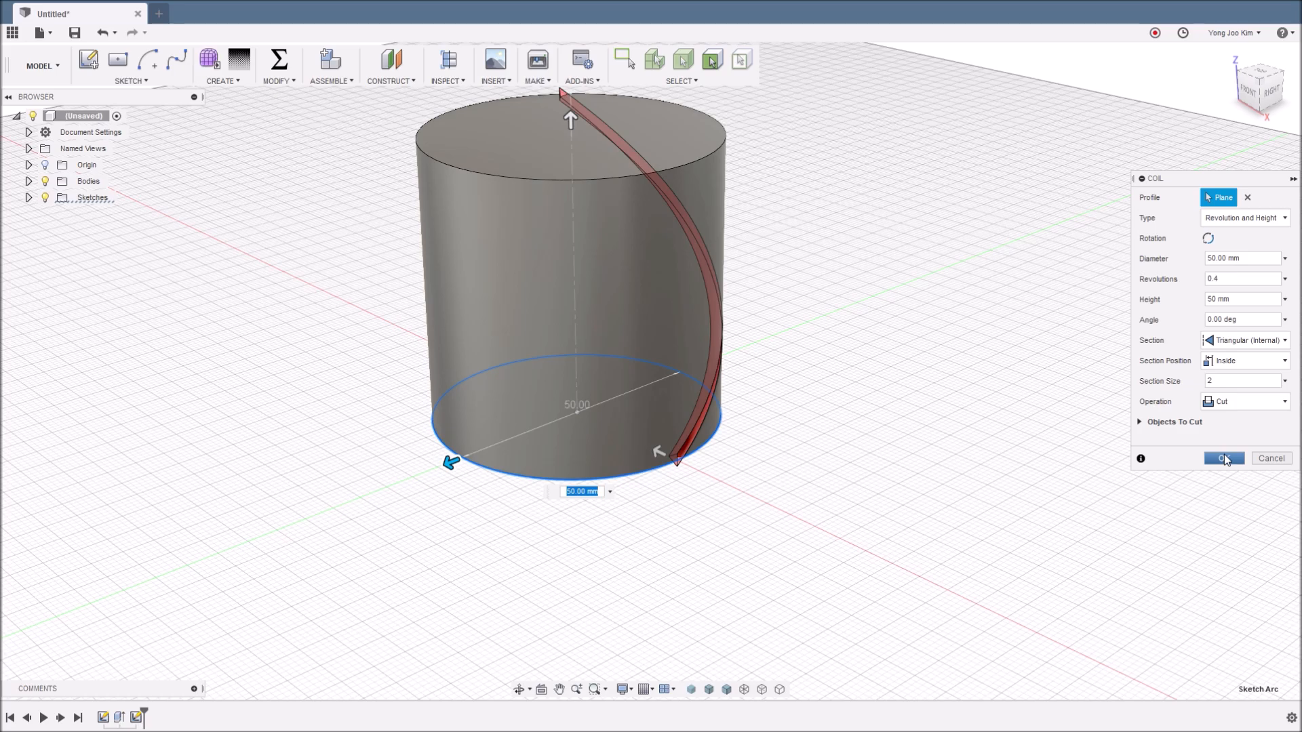
pyautogui.click(1223, 458)
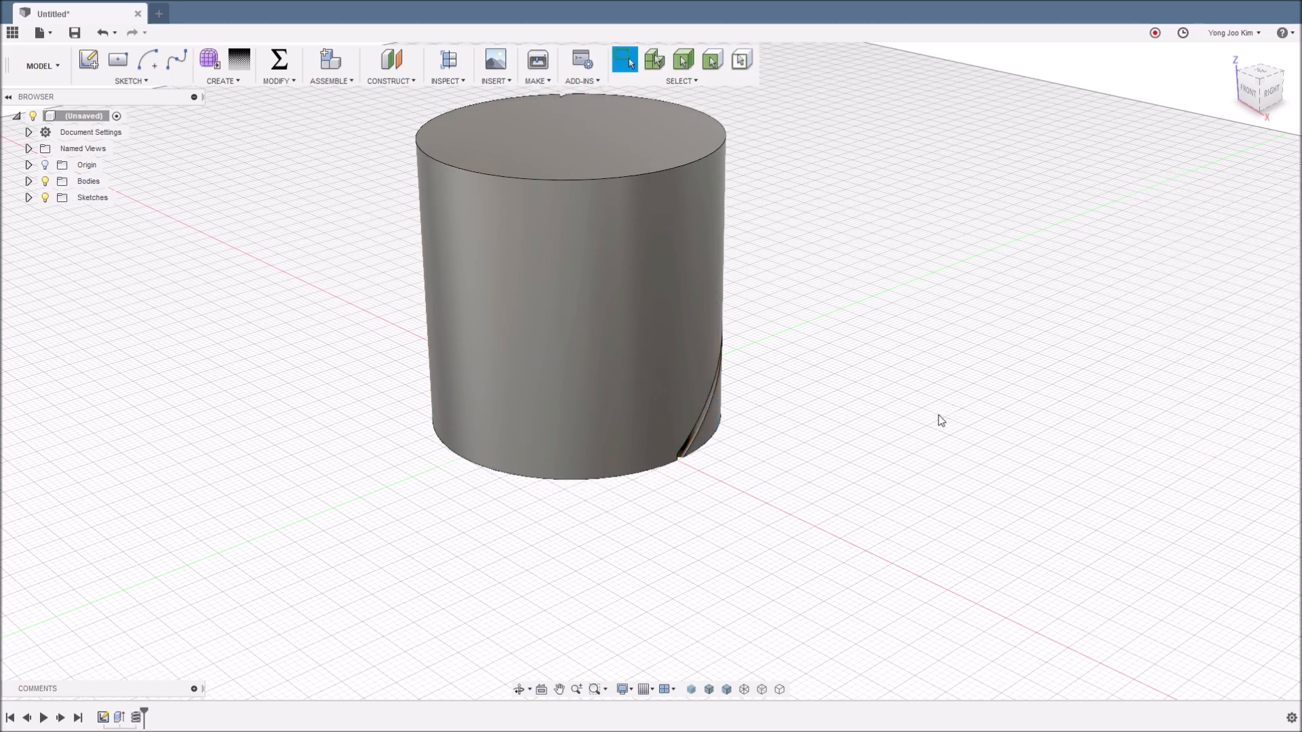
pyautogui.keyDown('shift'); pyautogui.moveTo(793, 405); pyautogui.dragTo(681, 325, button='middle'); pyautogui.keyUp('shift')
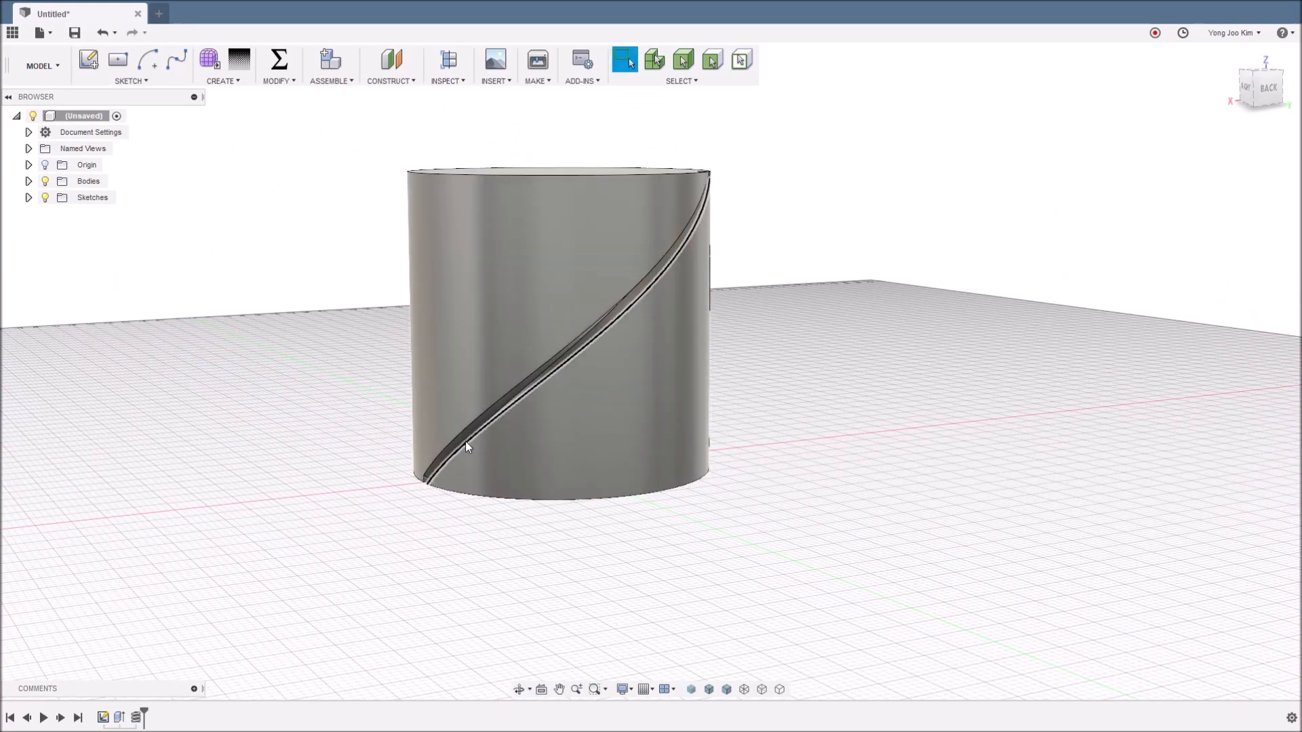
pyautogui.keyDown('shift'); pyautogui.moveTo(766, 302); pyautogui.dragTo(831, 373, button='middle'); pyautogui.keyUp('shift')
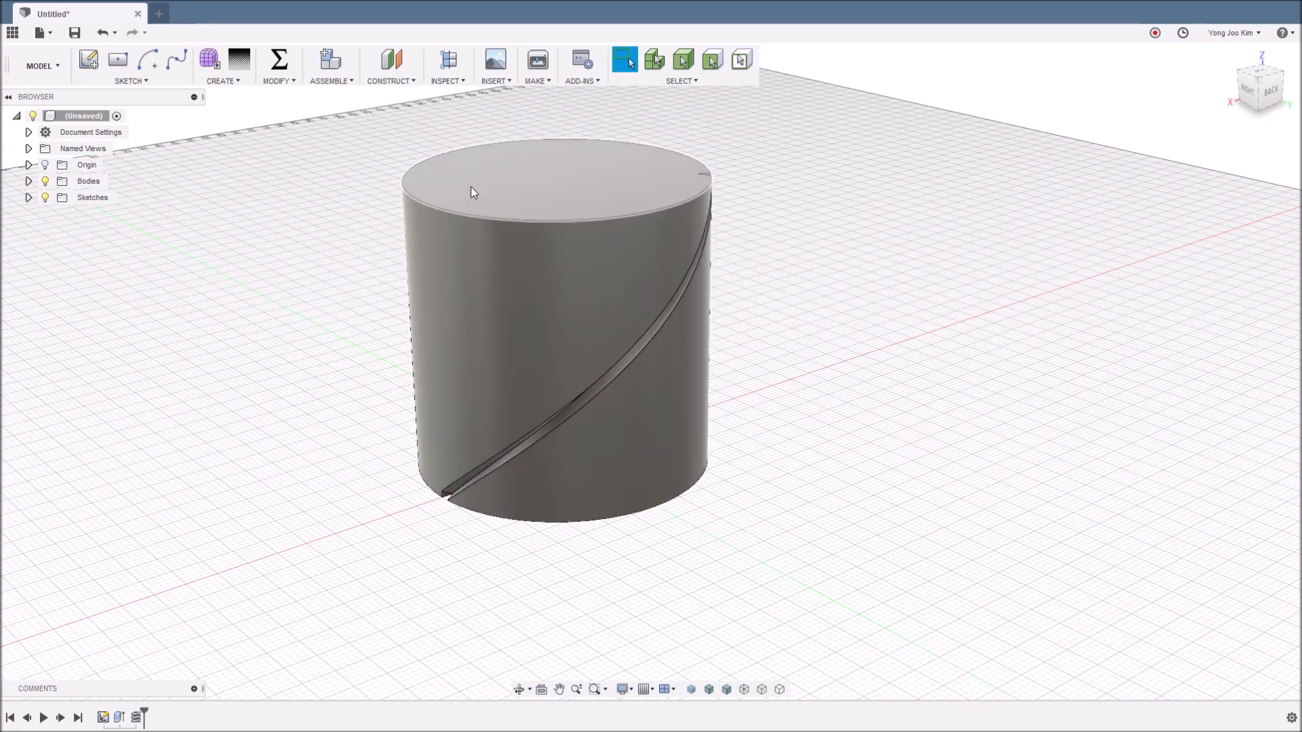
pyautogui.moveTo(855, 439)
pyautogui.keyDown('shift'); pyautogui.mouseDown(button='middle')
pyautogui.moveTo(843, 407)
pyautogui.moveTo(861, 421)
pyautogui.mouseUp(button='middle'); pyautogui.keyUp('shift')
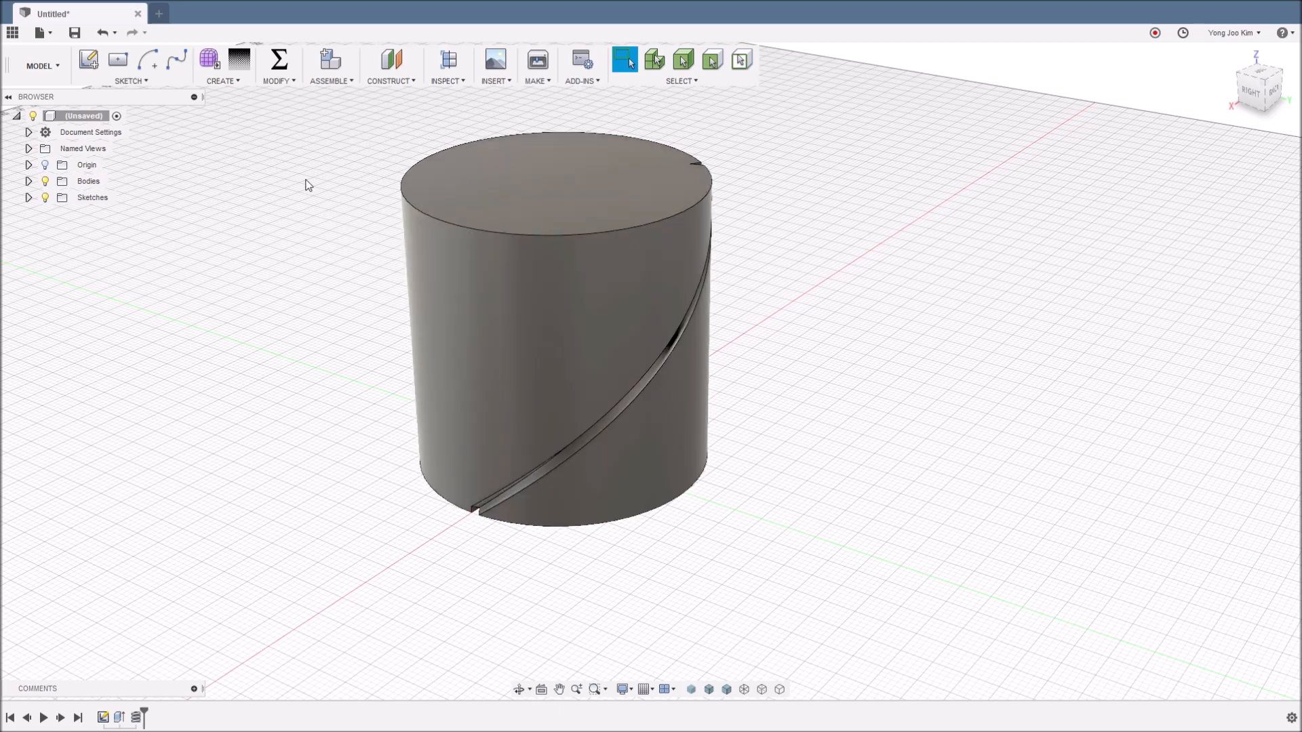
# Mirror the coil cut feature across the vertical origin plane that passes through the groove's lower end
pyautogui.click(231, 80)
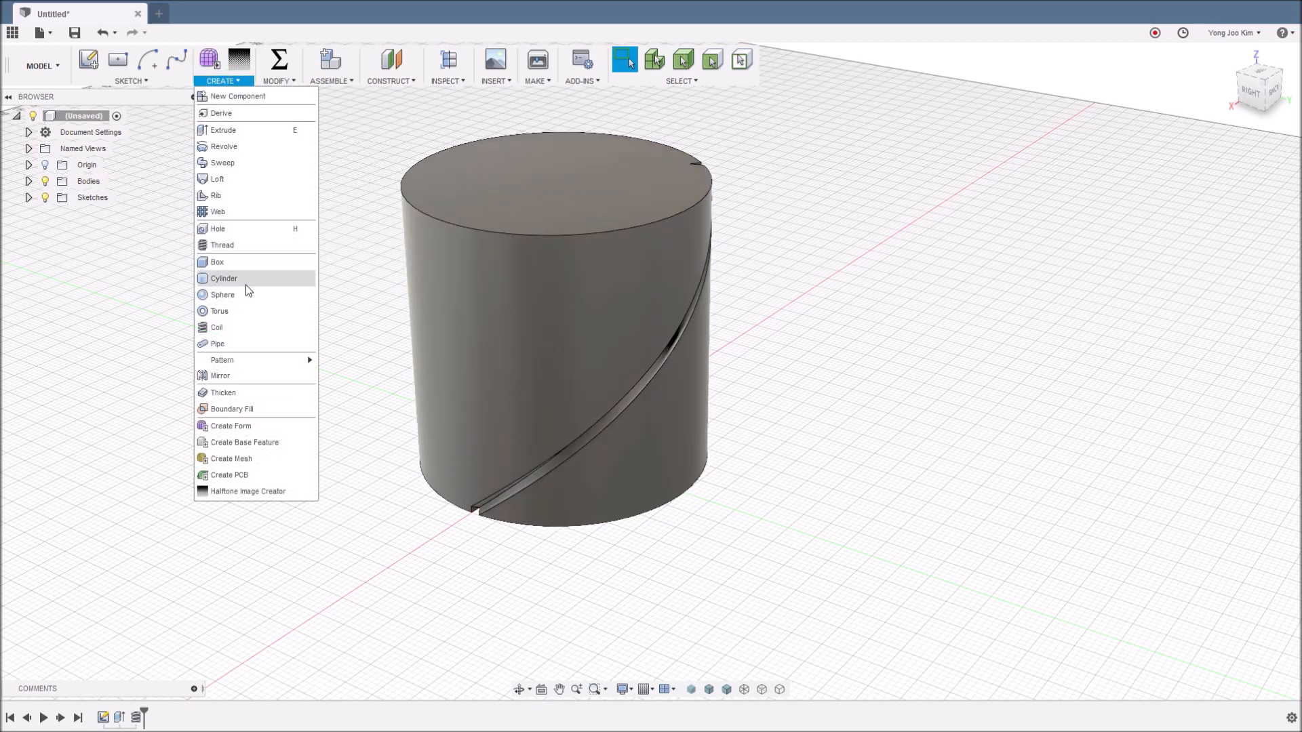
pyautogui.click(252, 374)
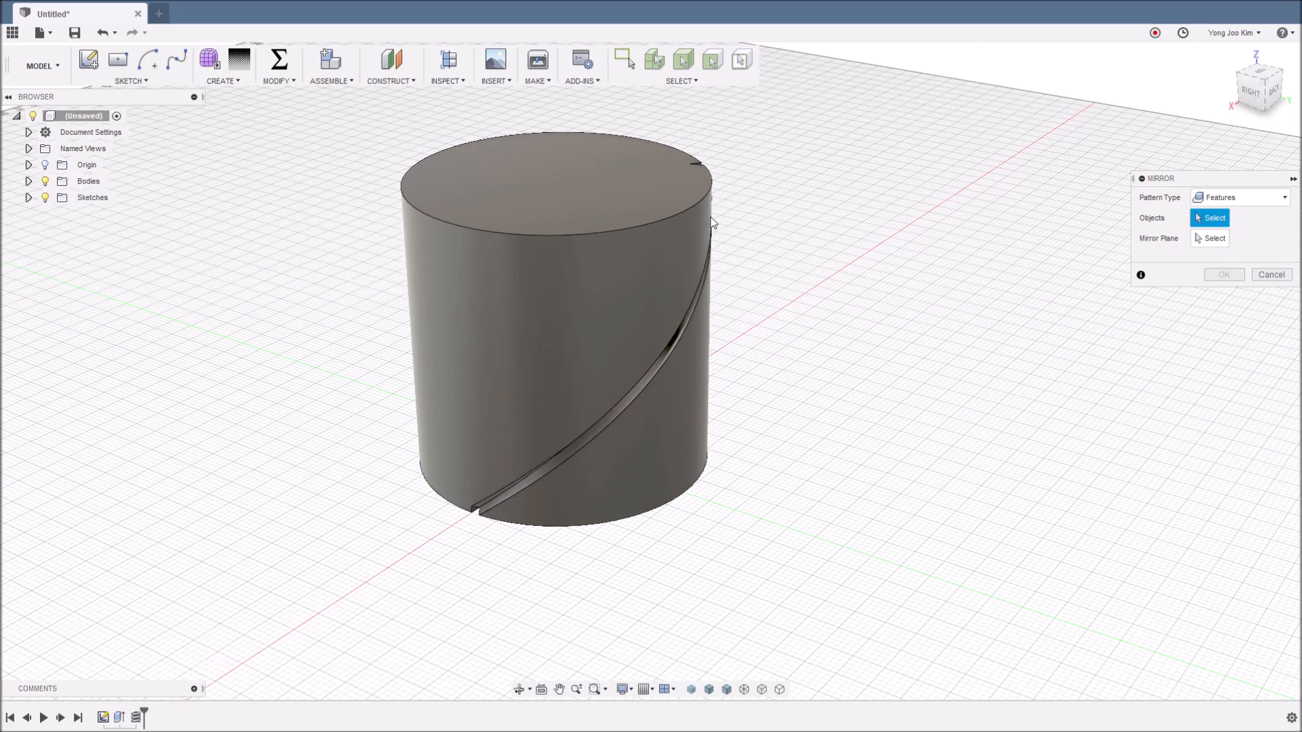
pyautogui.click(136, 717)
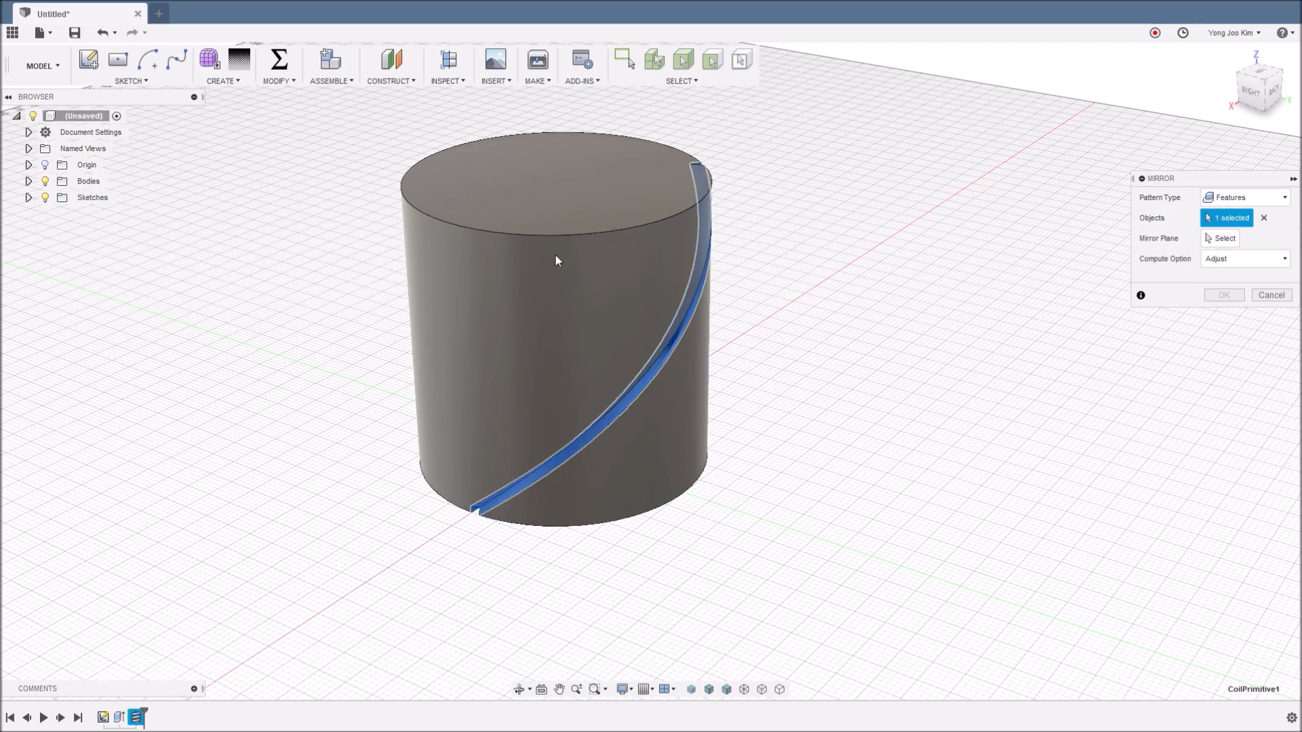
pyautogui.click(1220, 238)
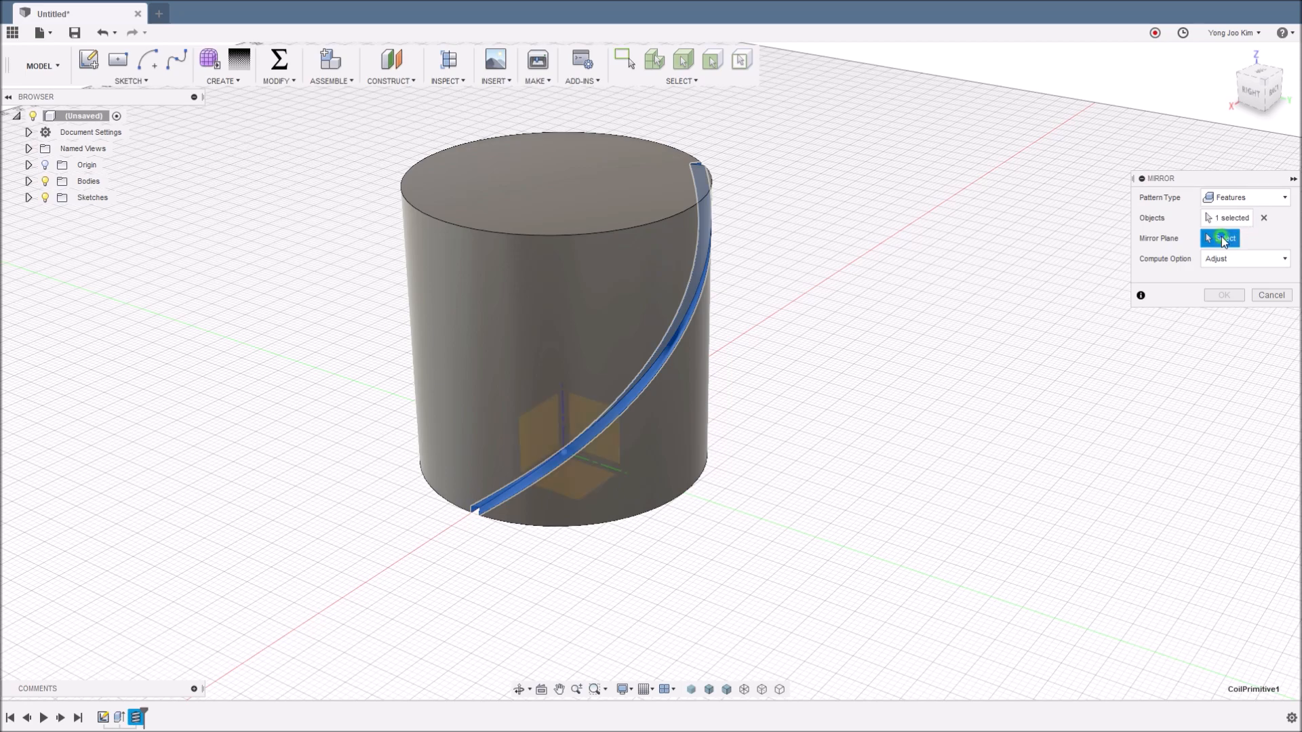
pyautogui.click(529, 437)
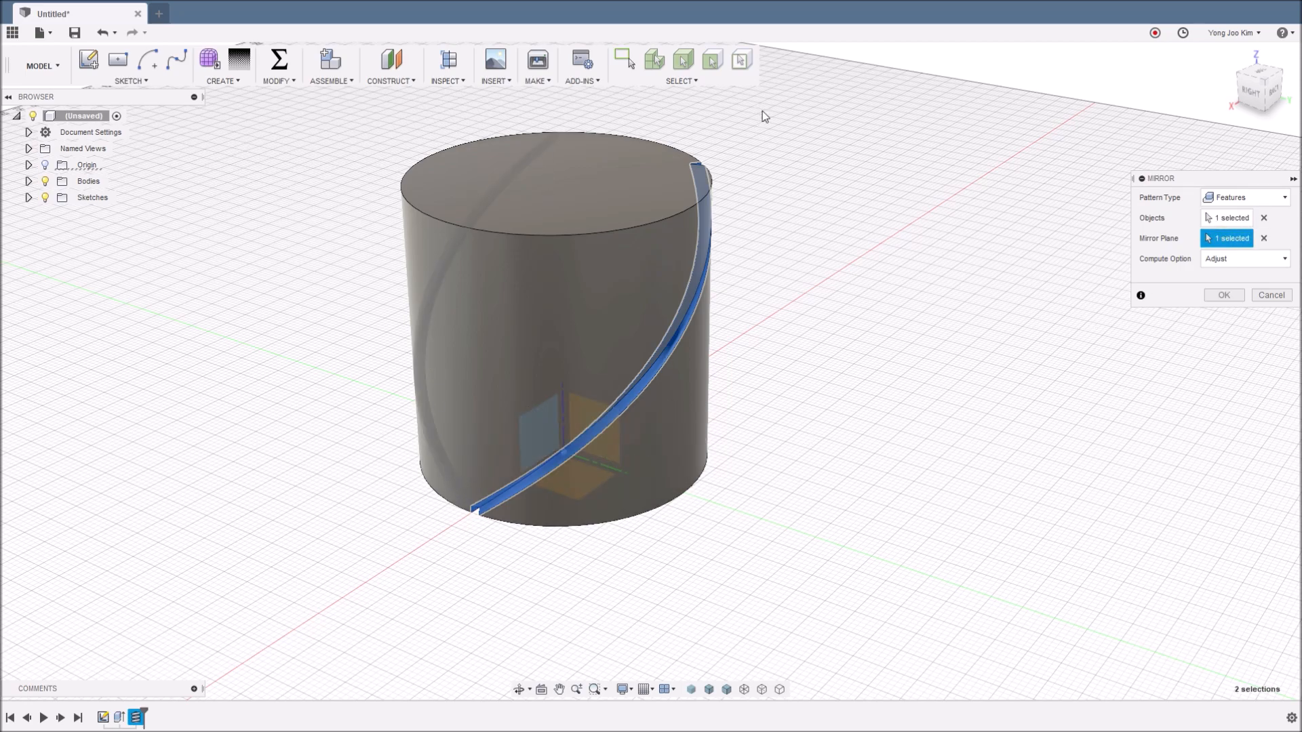
pyautogui.click(1213, 293)
pyautogui.keyDown('shift'); pyautogui.moveTo(816, 485); pyautogui.dragTo(780, 407, button='middle'); pyautogui.keyUp('shift')
pyautogui.keyDown('shift'); pyautogui.moveTo(901, 447); pyautogui.dragTo(745, 420, button='middle'); pyautogui.keyUp('shift')
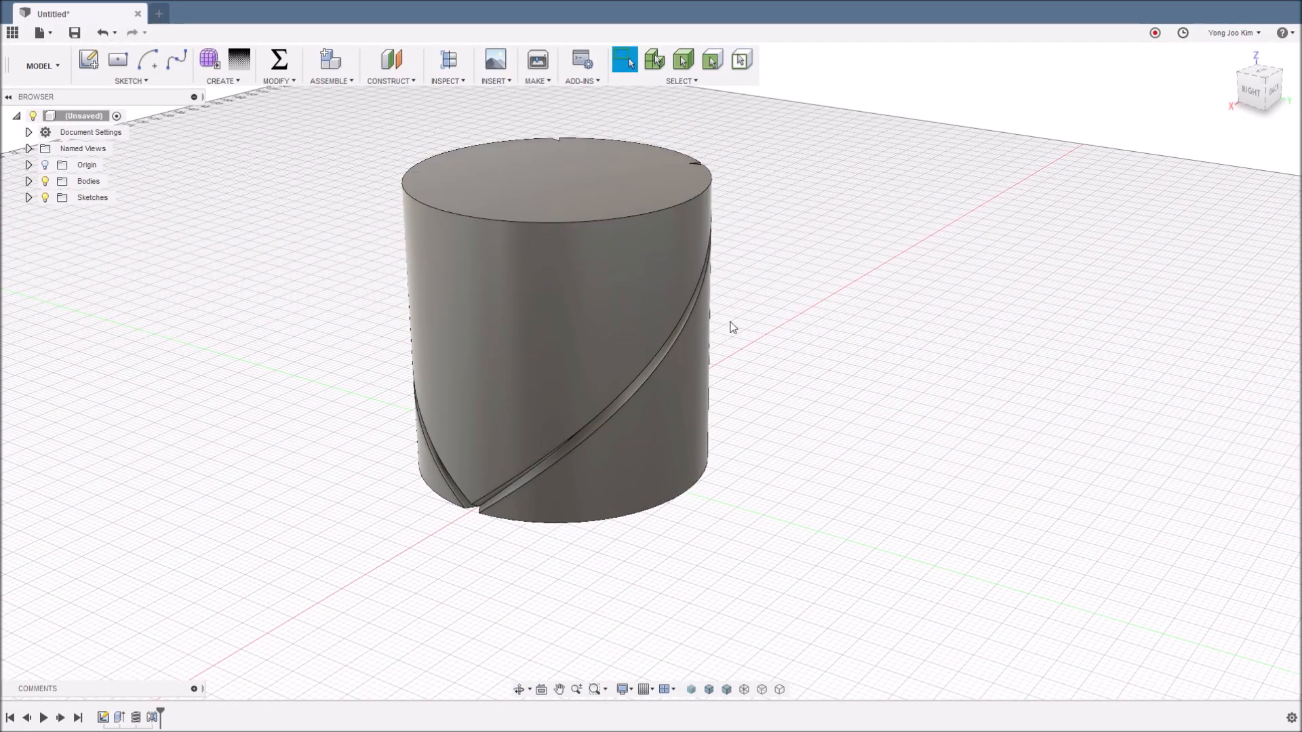
# Set up a full circular pattern of the coil cut and its mirror as features, using the cylinder's side face as the axis
pyautogui.moveTo(831, 372); pyautogui.dragTo(877, 388, button='middle')
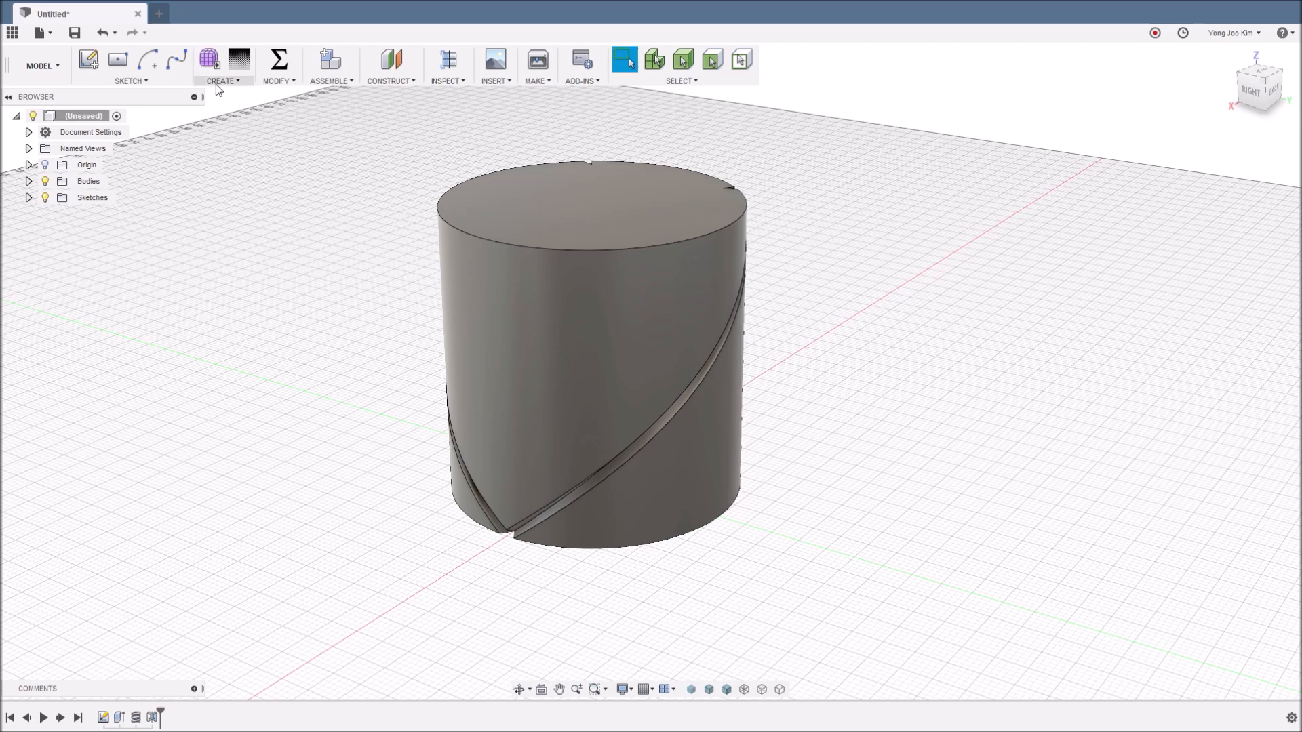
pyautogui.click(234, 79)
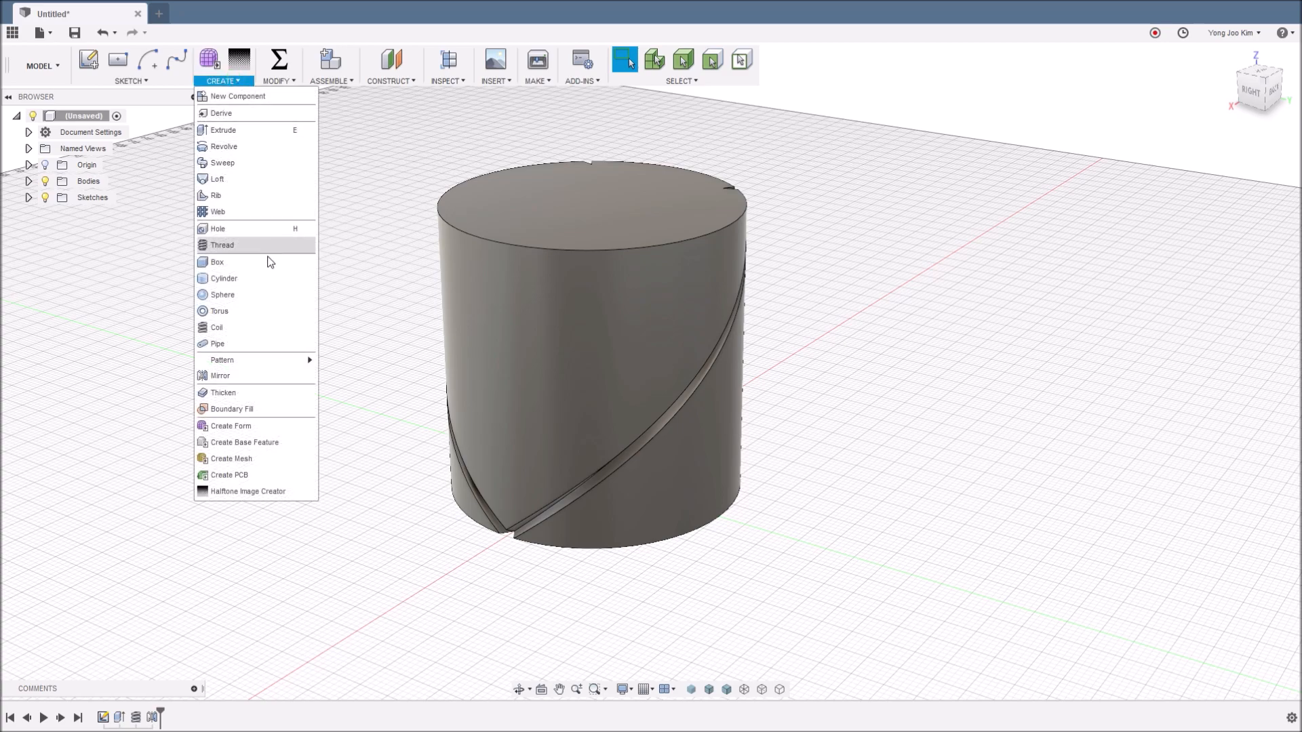
pyautogui.moveTo(296, 362)
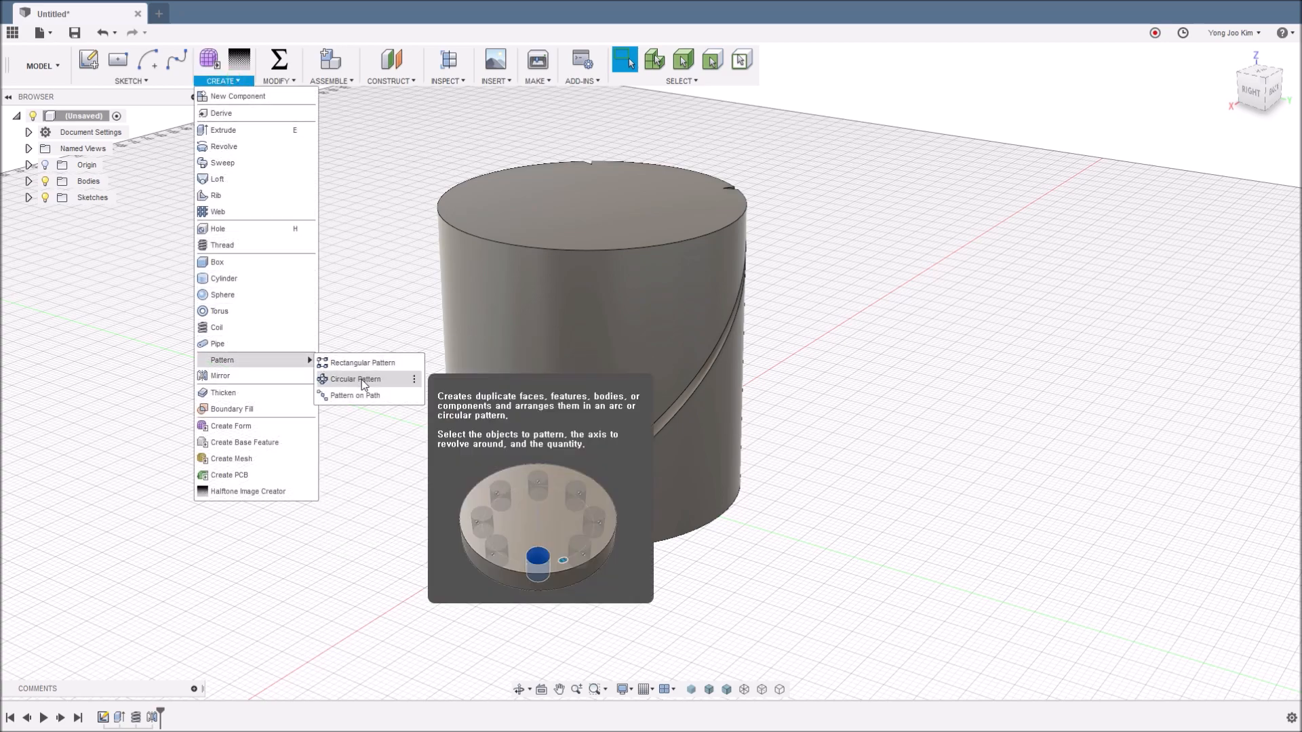
pyautogui.click(363, 381)
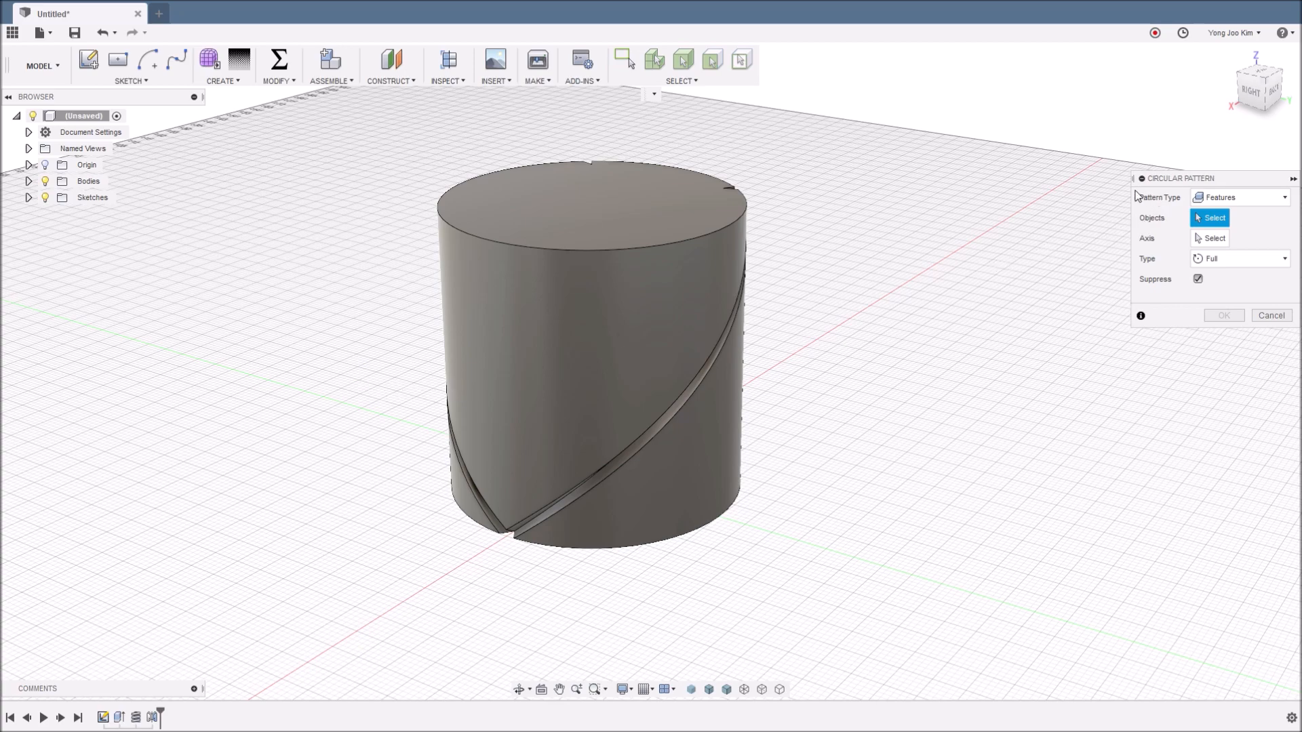
pyautogui.click(1249, 197)
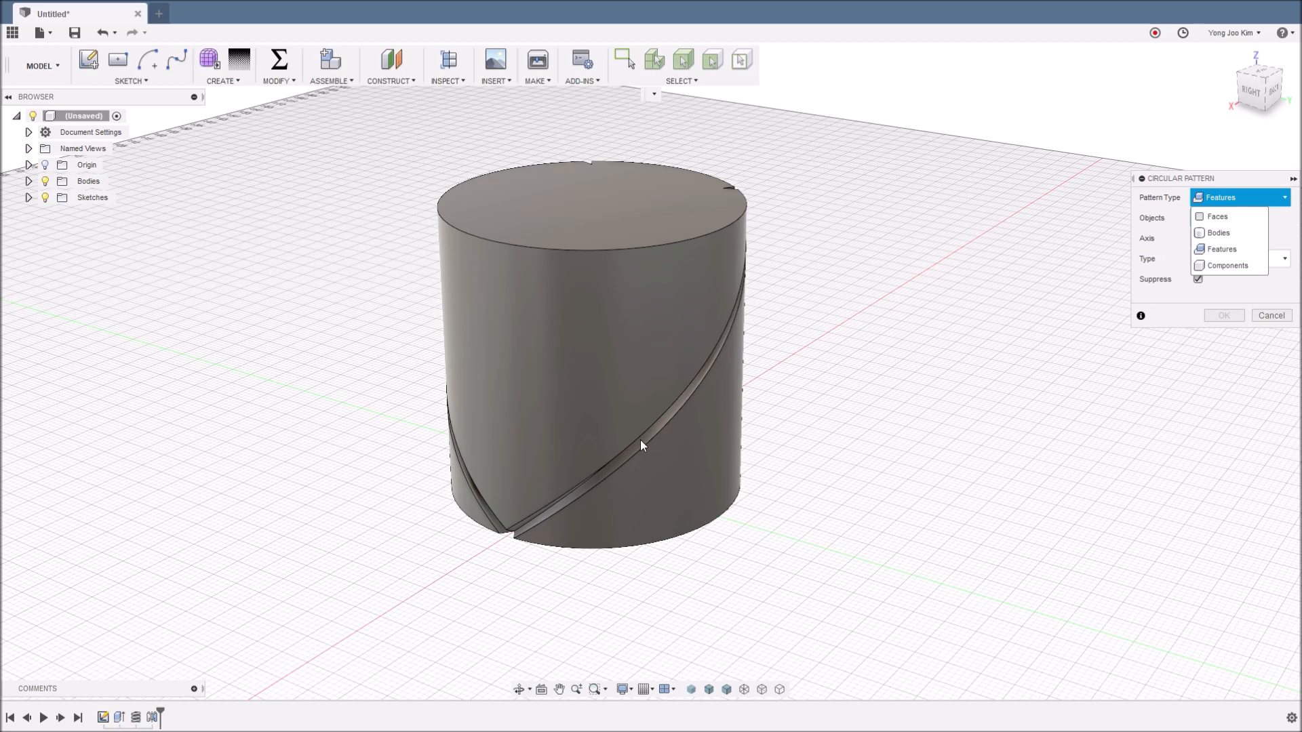
pyautogui.click(1233, 248)
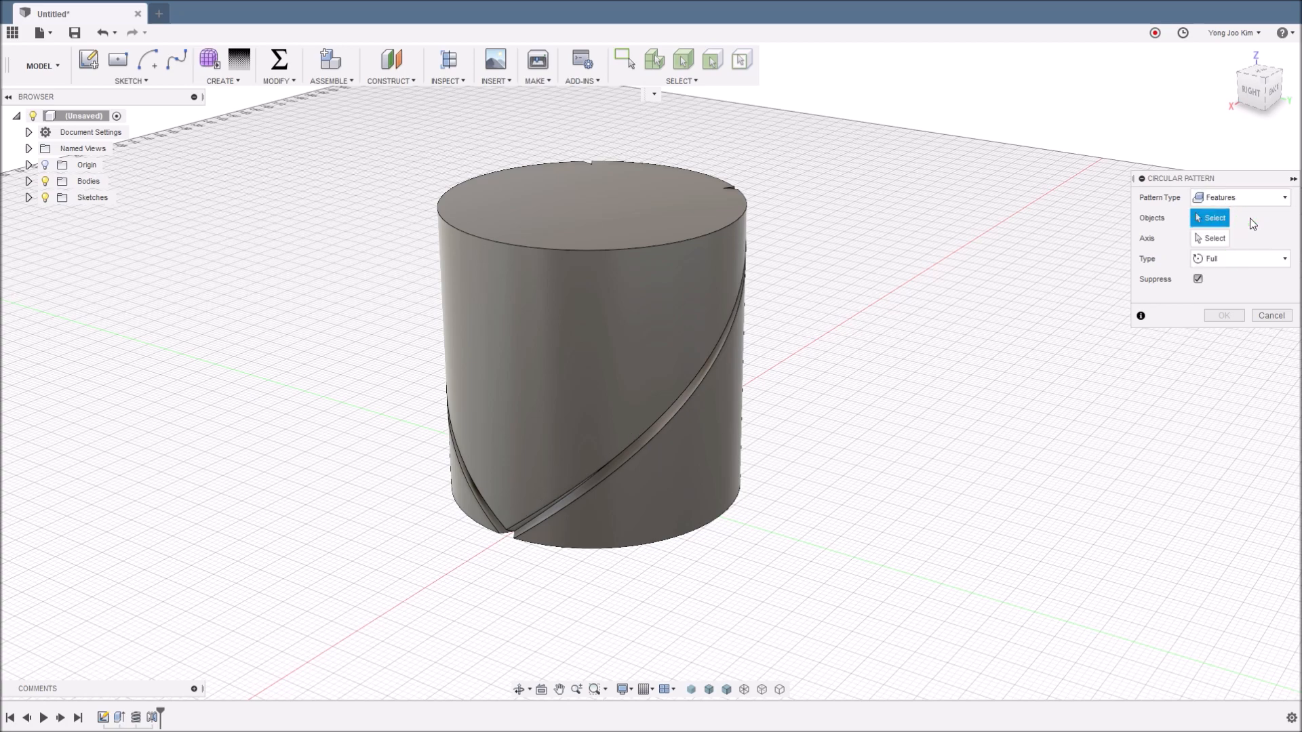
pyautogui.click(136, 717)
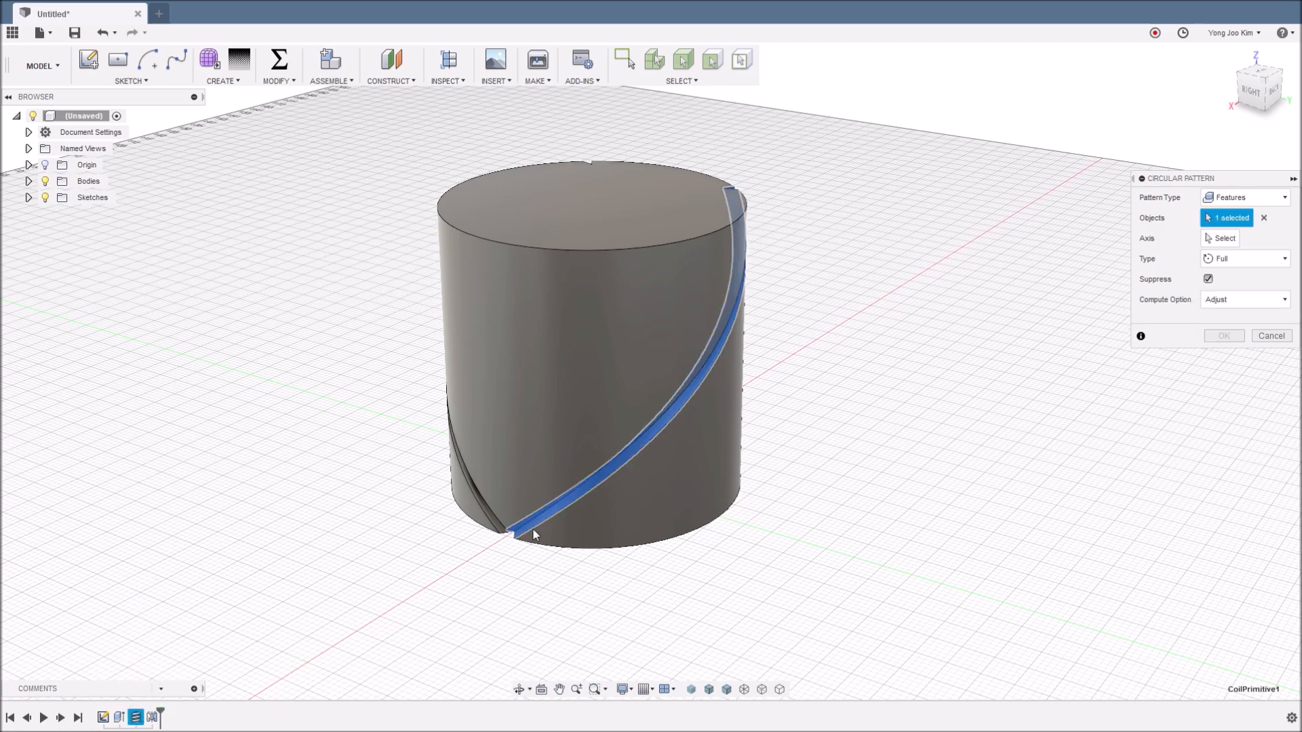
pyautogui.click(151, 717)
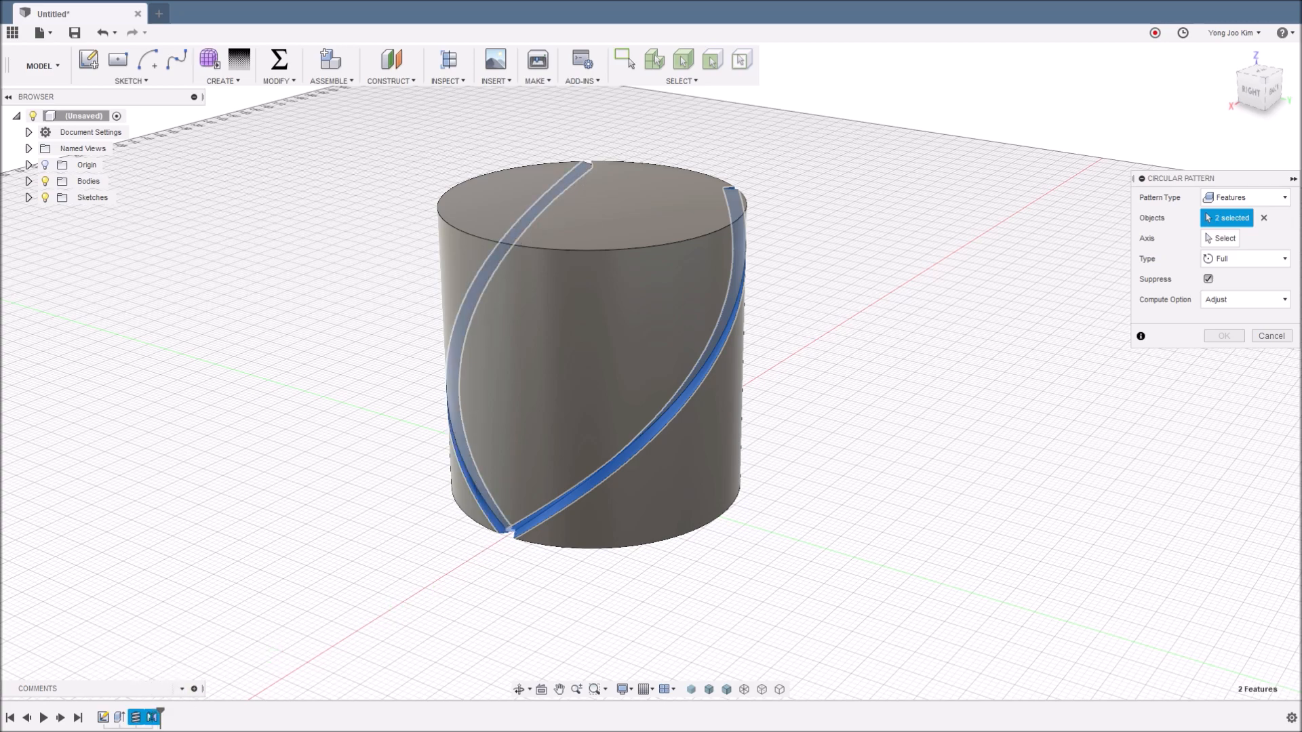
pyautogui.click(1213, 239)
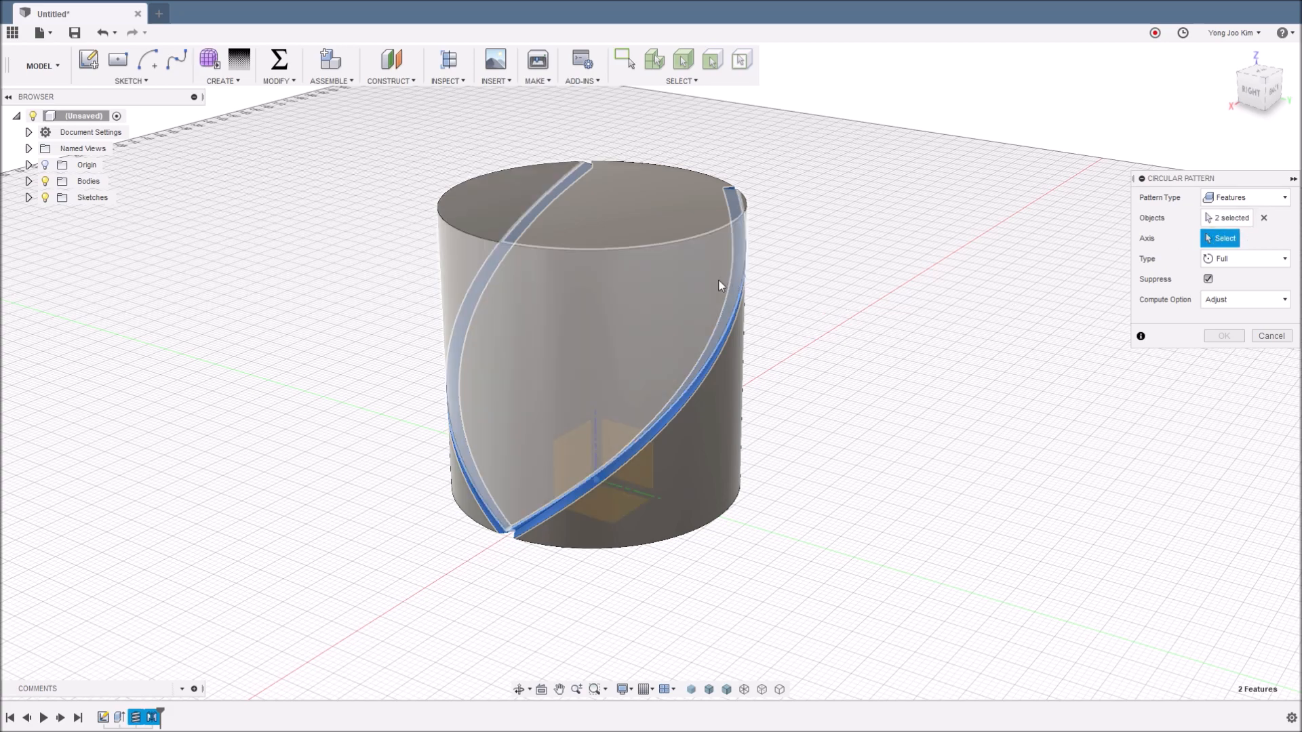
pyautogui.click(587, 350)
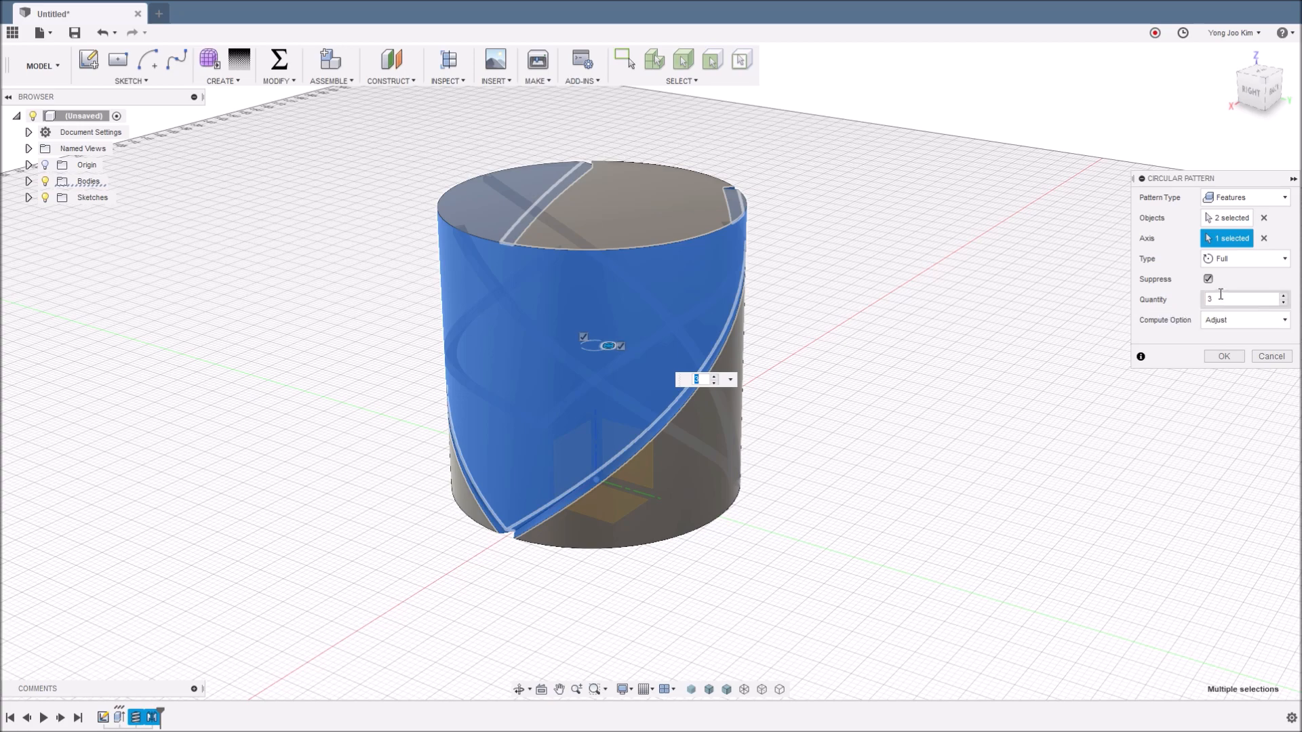
# Try a quantity of 14 for the groove pattern, raise it to 15, and complete the circular pattern
pyautogui.keyDown('shift'); pyautogui.moveTo(900, 378); pyautogui.dragTo(745, 252, button='middle'); pyautogui.keyUp('shift')
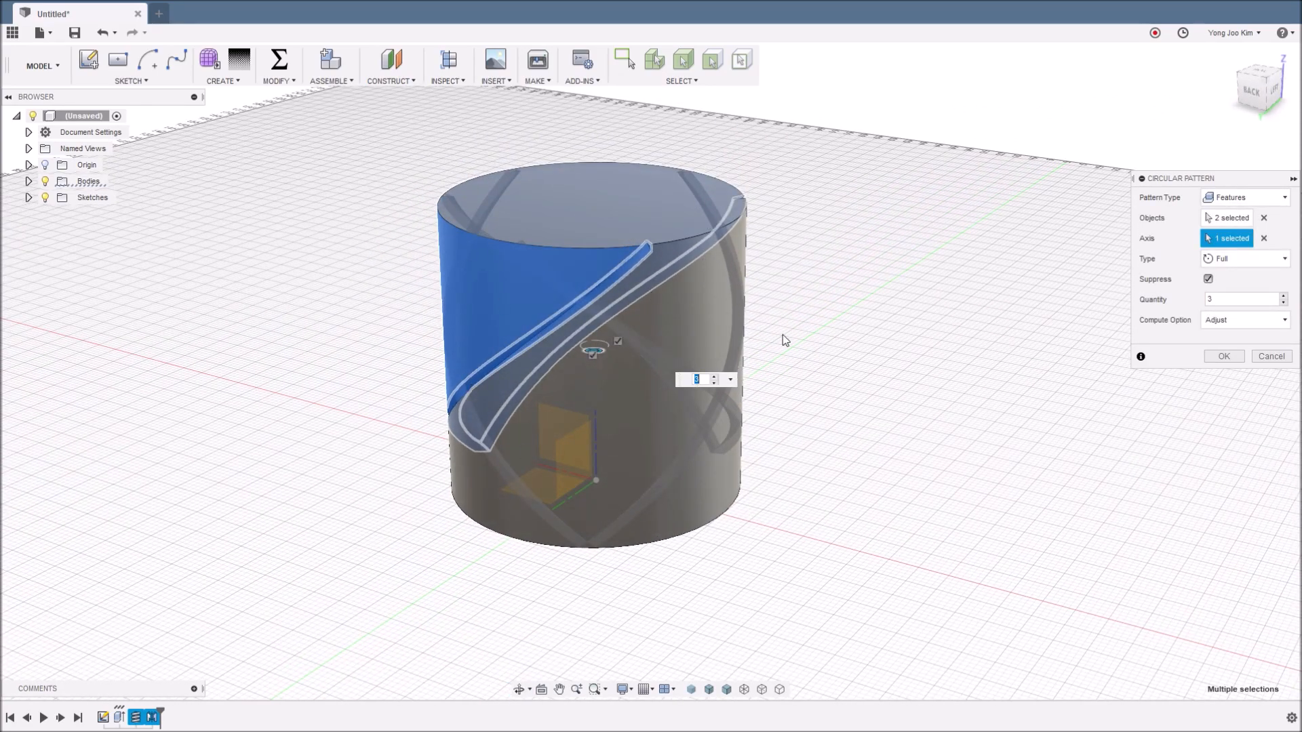
pyautogui.keyDown('shift'); pyautogui.moveTo(817, 471); pyautogui.dragTo(938, 450, button='middle'); pyautogui.keyUp('shift')
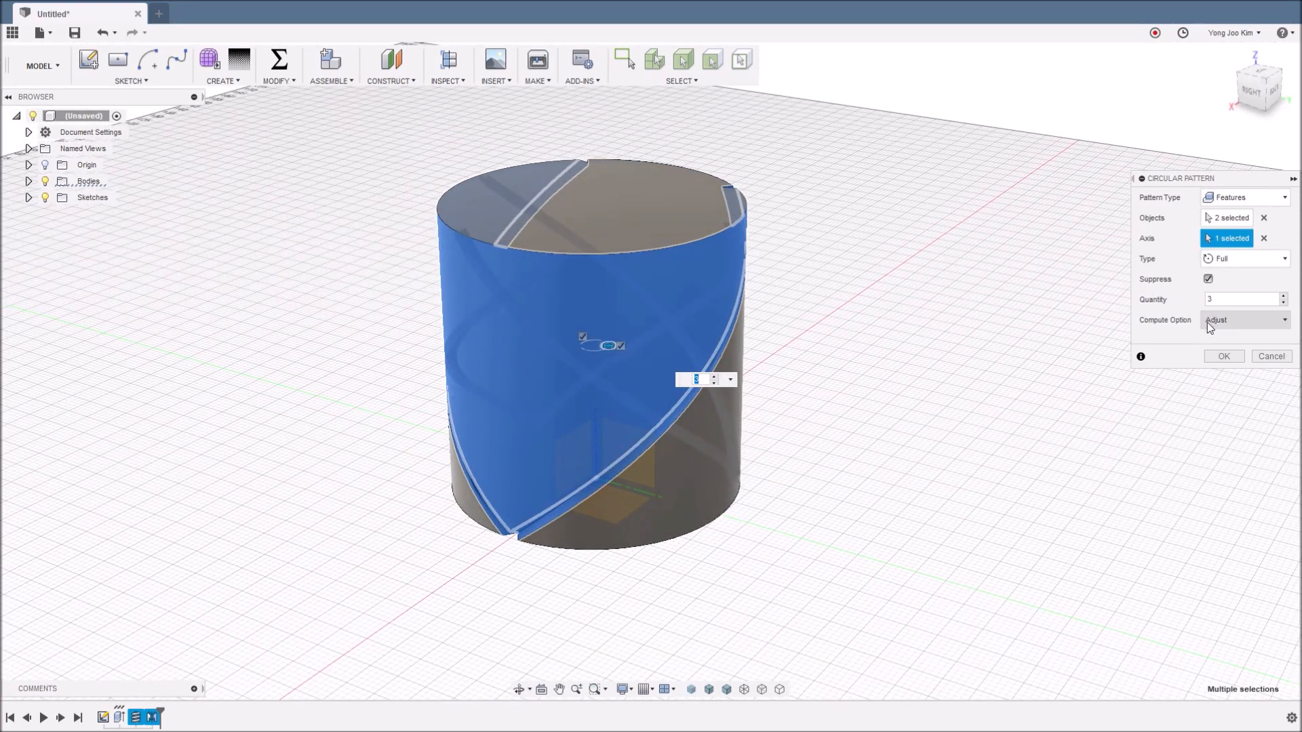
pyautogui.click(1214, 299)
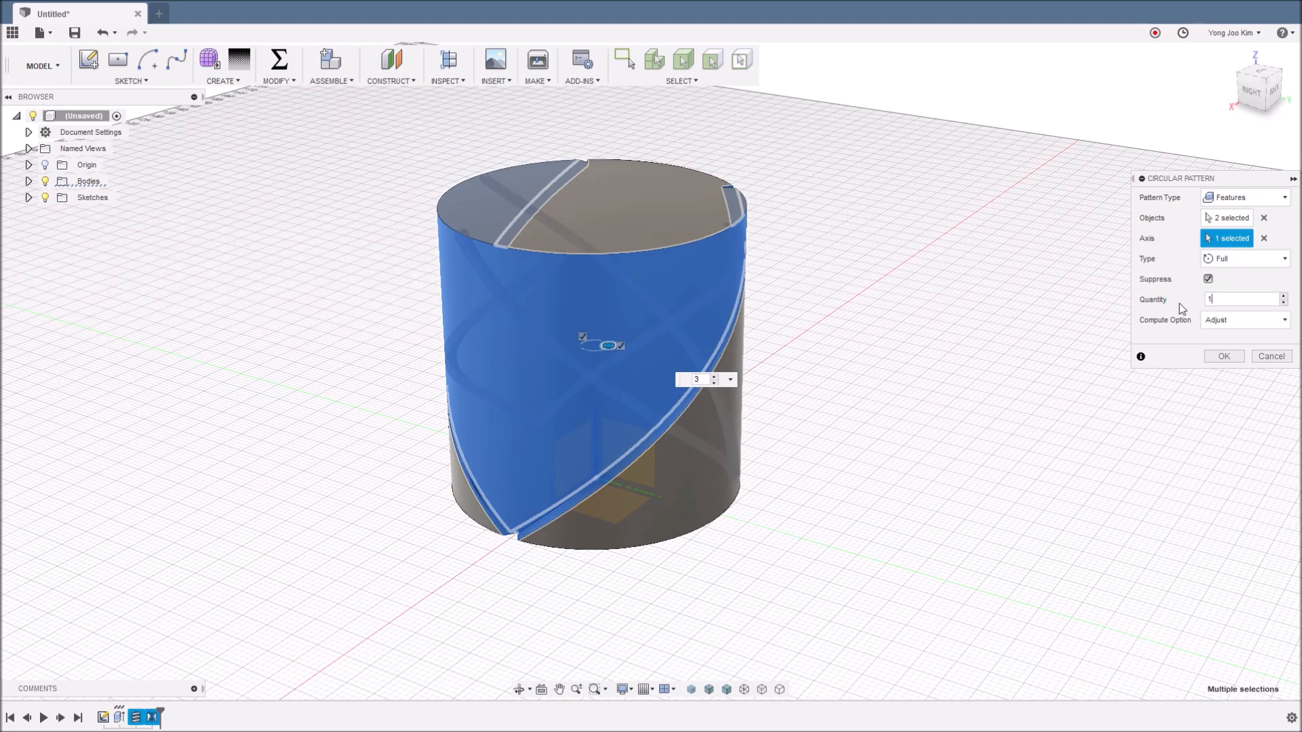
pyautogui.keyDown('shift'); pyautogui.moveTo(898, 373); pyautogui.dragTo(854, 393, button='middle'); pyautogui.keyUp('shift')
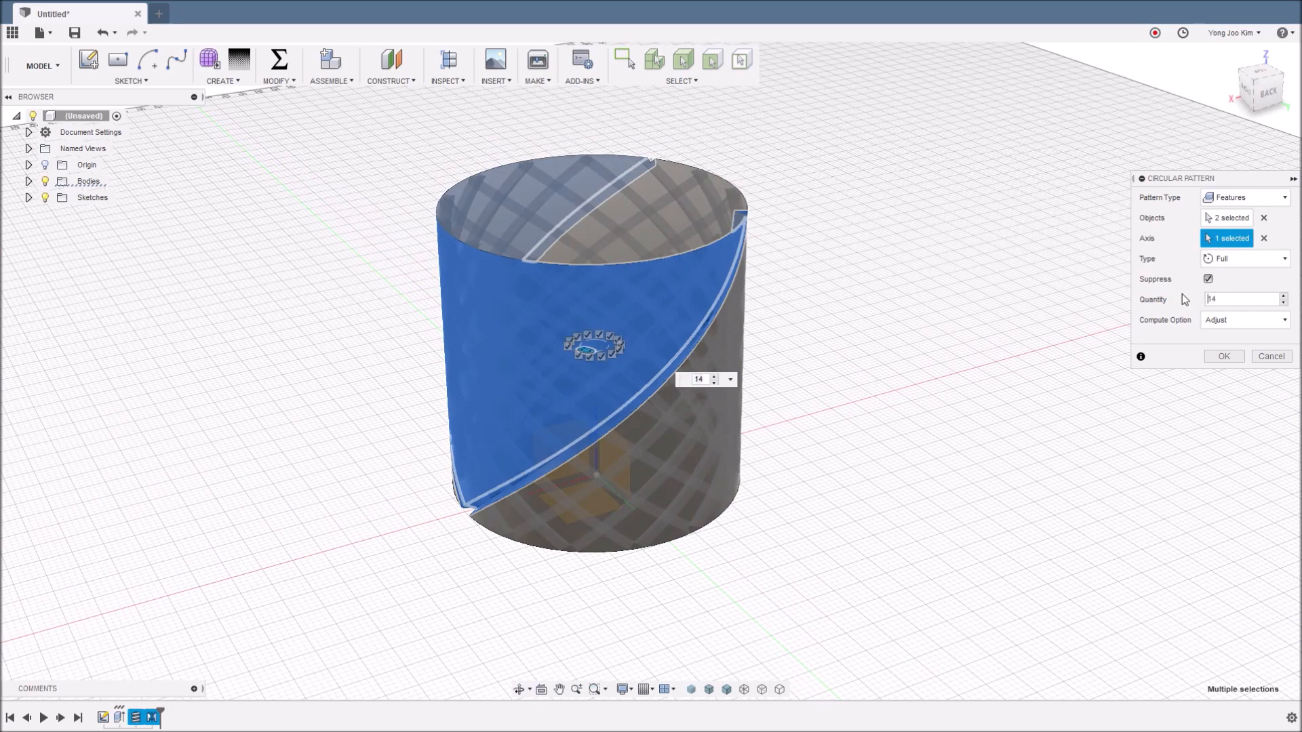
pyautogui.click(1283, 296)
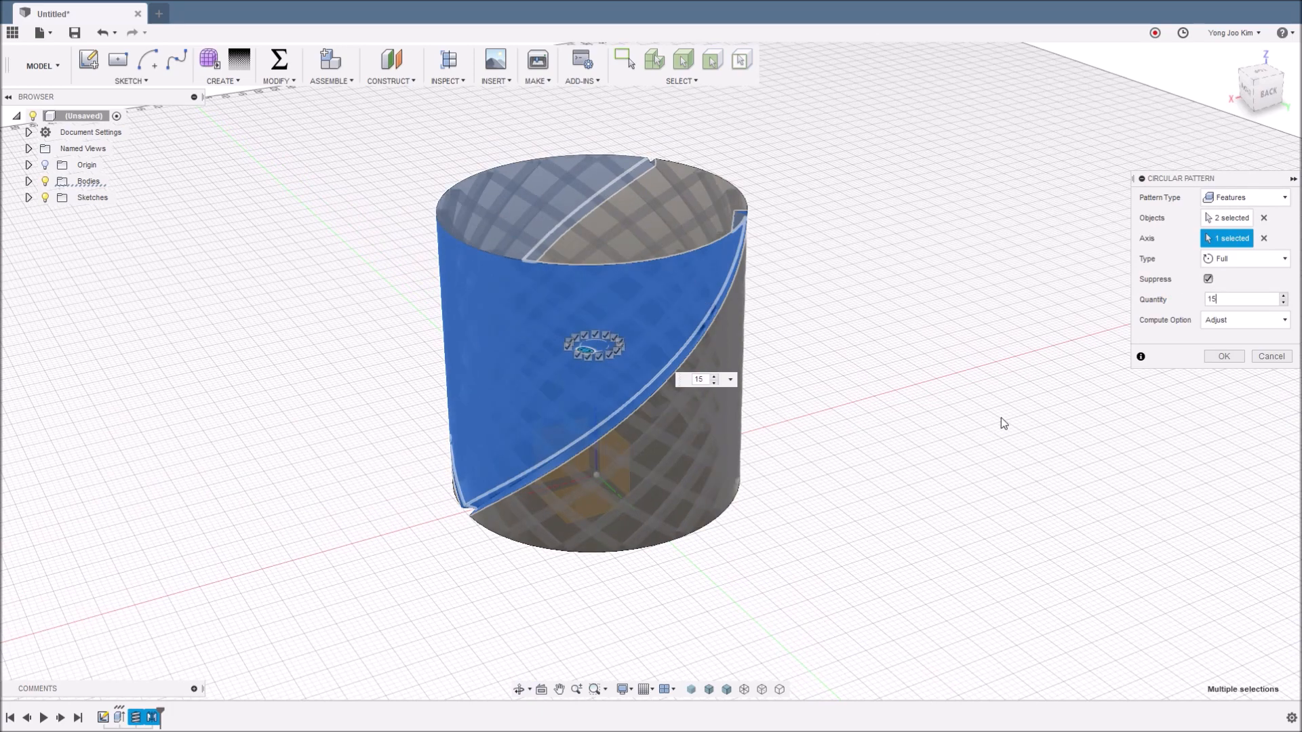
pyautogui.click(1210, 363)
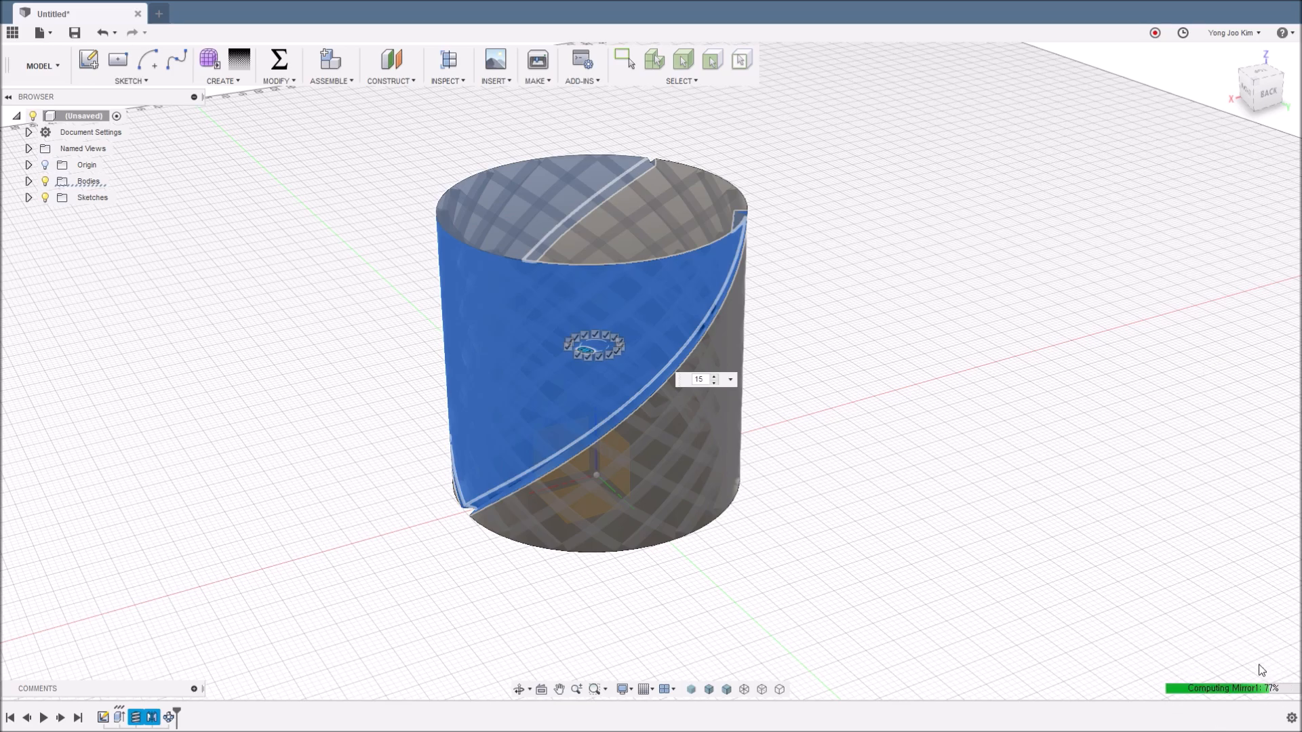
pyautogui.moveTo(804, 374)
pyautogui.keyDown('shift'); pyautogui.mouseDown(button='middle')
pyautogui.moveTo(788, 333)
pyautogui.moveTo(784, 363)
pyautogui.moveTo(814, 378)
pyautogui.mouseUp(button='middle'); pyautogui.keyUp('shift')
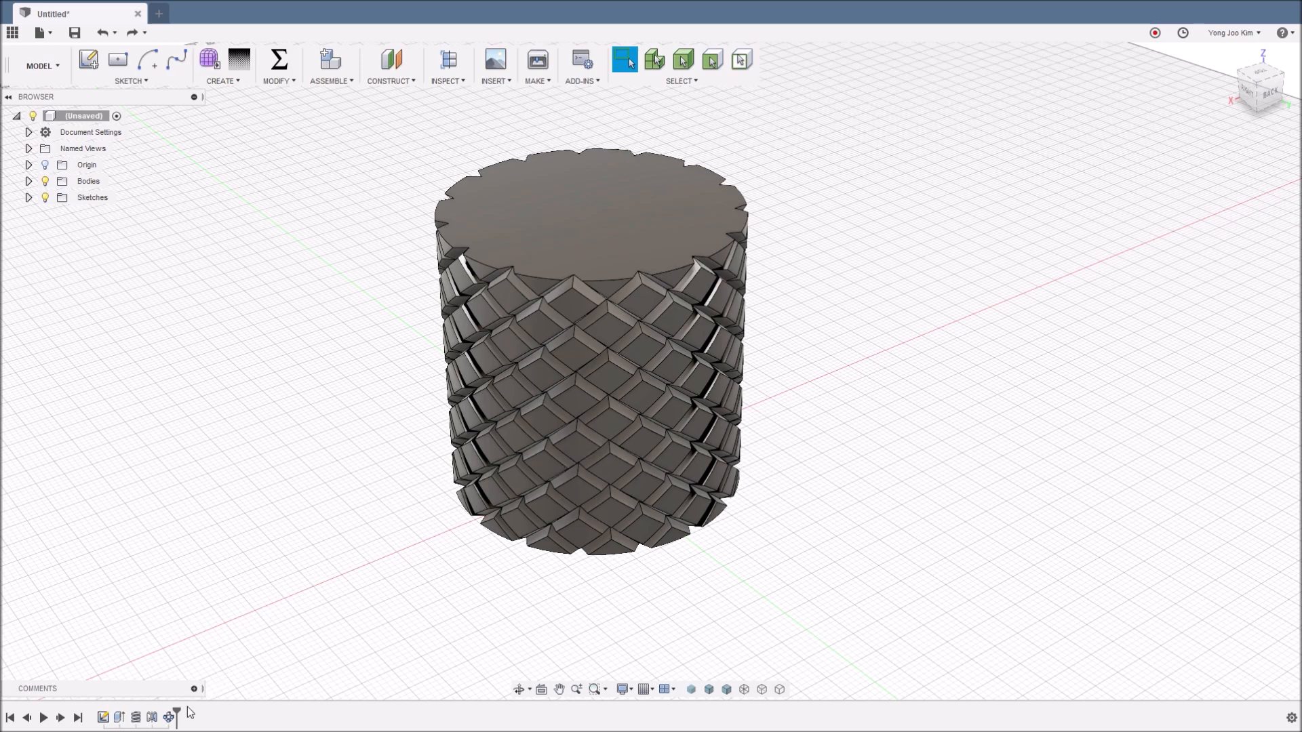
# Roll the timeline back to just before the coil cut and fillet the cylinder's side face with a 2 mm radius
pyautogui.moveTo(171, 709); pyautogui.dragTo(127, 708)
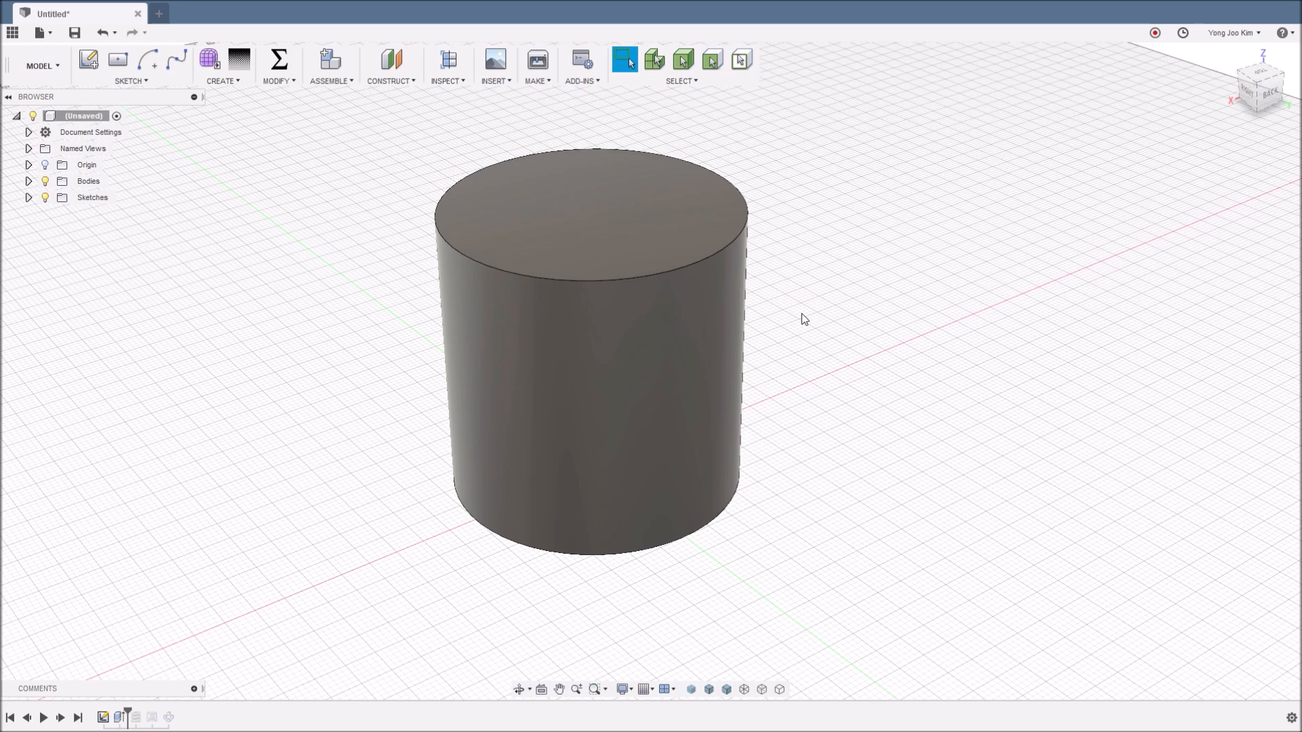
pyautogui.press('f')
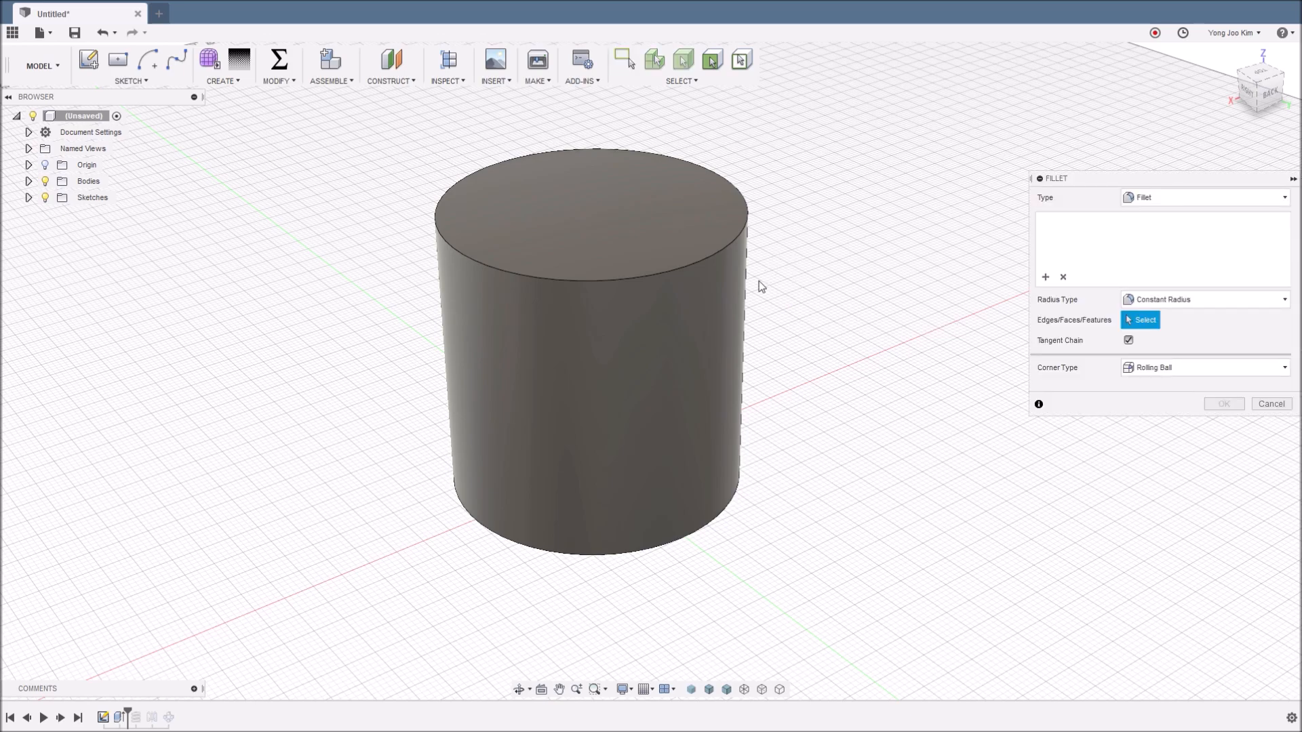
pyautogui.click(697, 348)
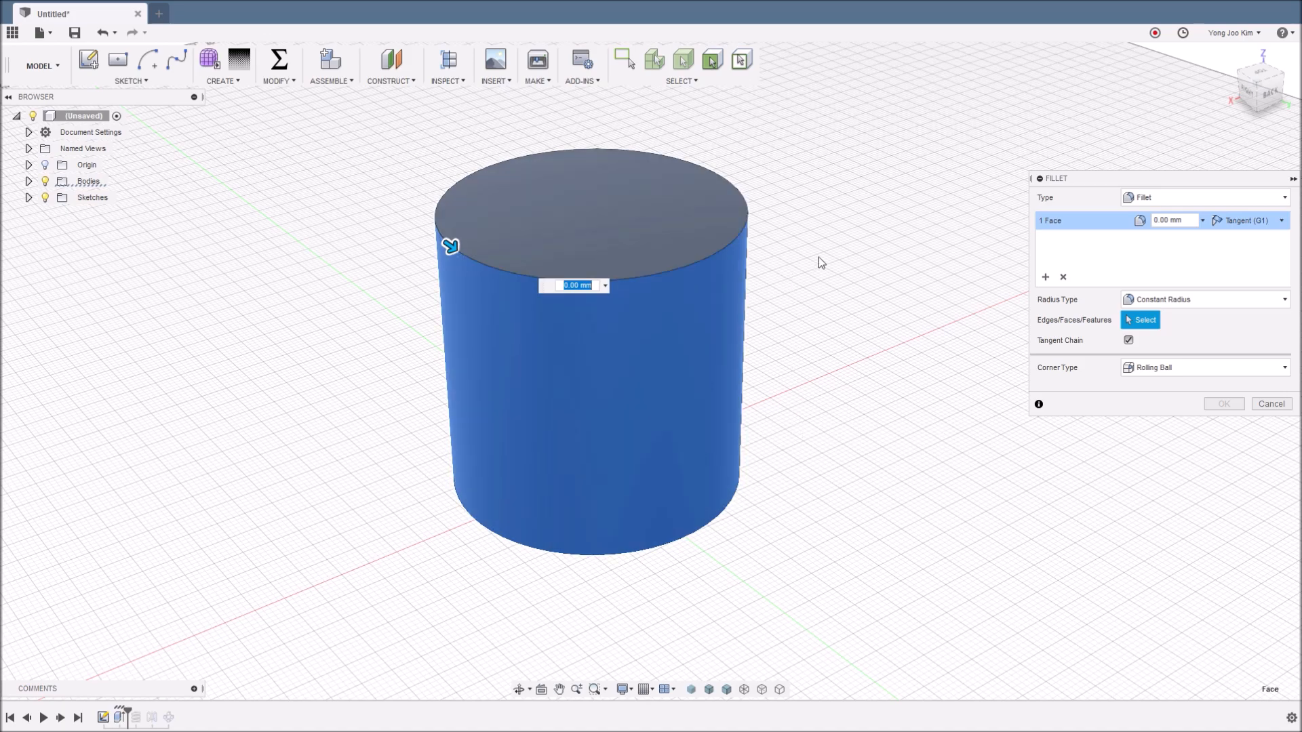
pyautogui.write('2')
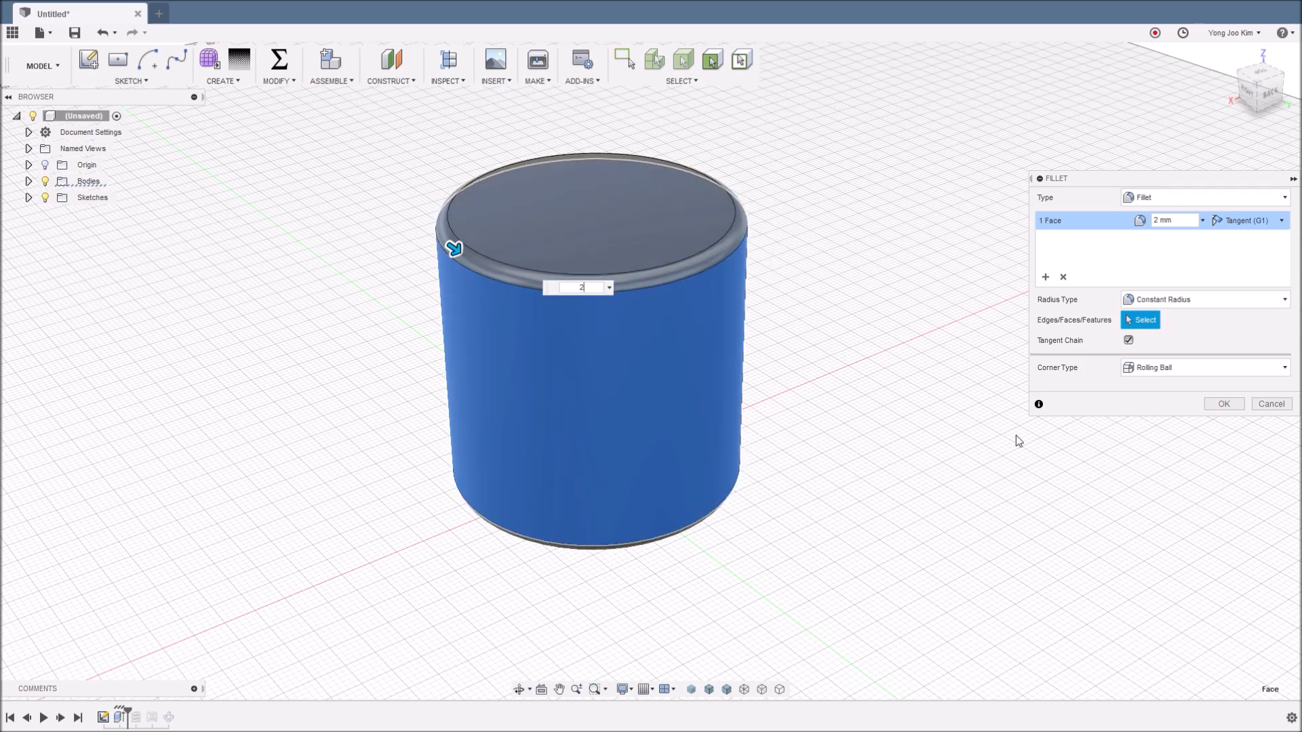
pyautogui.click(1213, 405)
pyautogui.moveTo(845, 459)
pyautogui.keyDown('shift'); pyautogui.mouseDown(button='middle')
pyautogui.moveTo(832, 381)
pyautogui.moveTo(822, 456)
pyautogui.mouseUp(button='middle'); pyautogui.keyUp('shift')
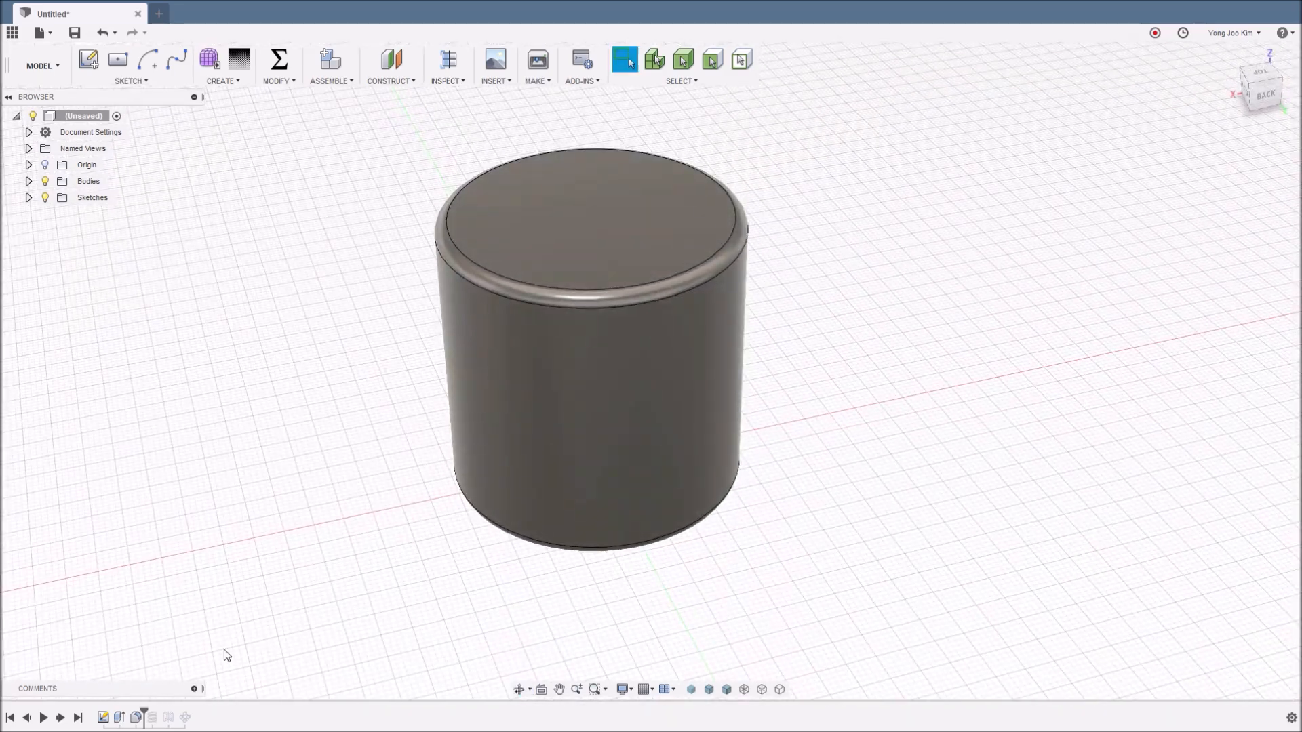
# Roll the timeline forward to its end and examine the knurled cylinder with its rounded edges
pyautogui.click(78, 717)
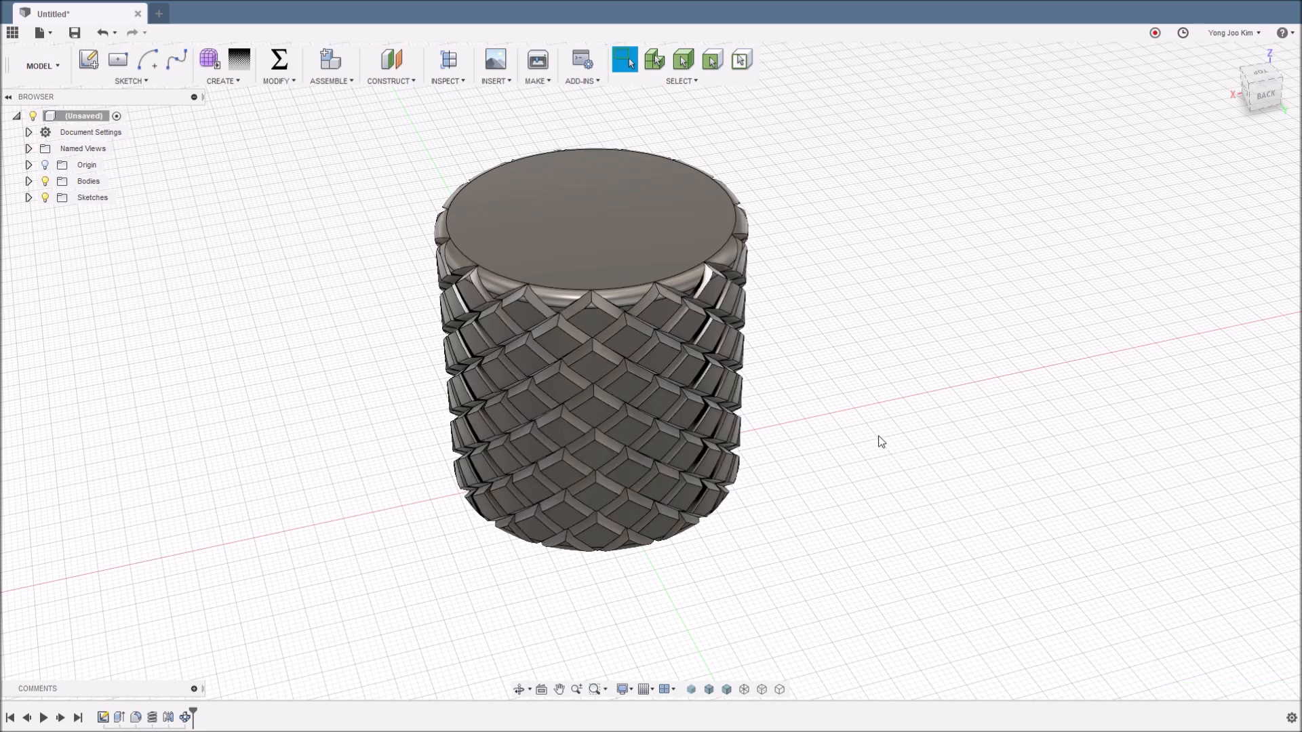
pyautogui.moveTo(799, 379)
pyautogui.keyDown('shift'); pyautogui.mouseDown(button='middle')
pyautogui.moveTo(775, 292)
pyautogui.moveTo(779, 366)
pyautogui.mouseUp(button='middle'); pyautogui.keyUp('shift')
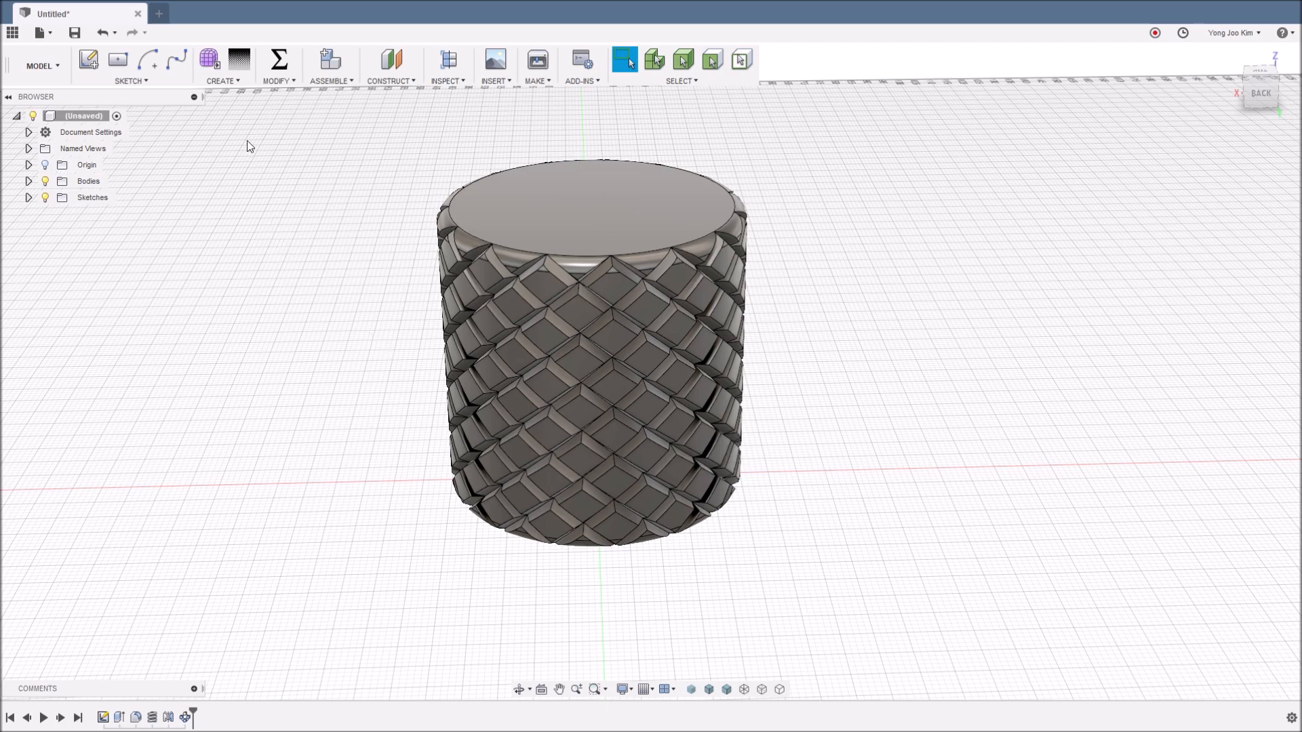
# Look up the Pipe command's description among the solid creation commands
pyautogui.click(235, 81)
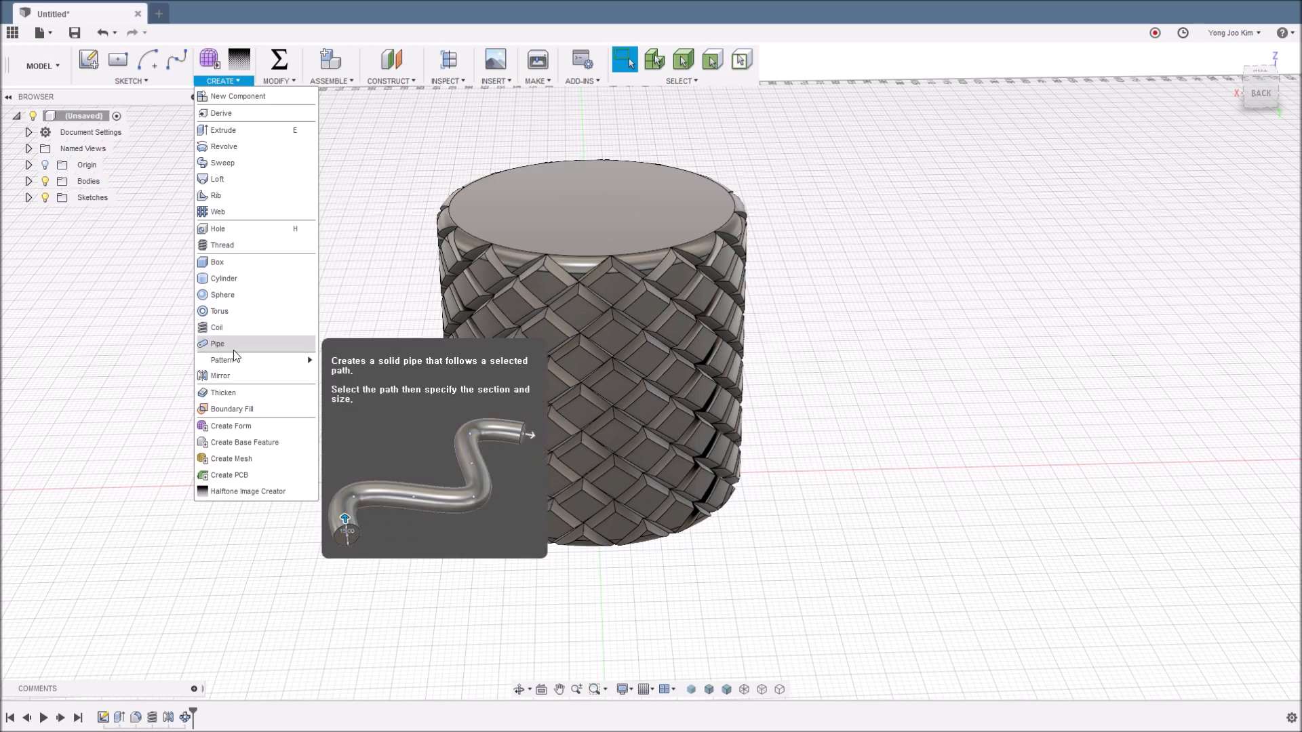